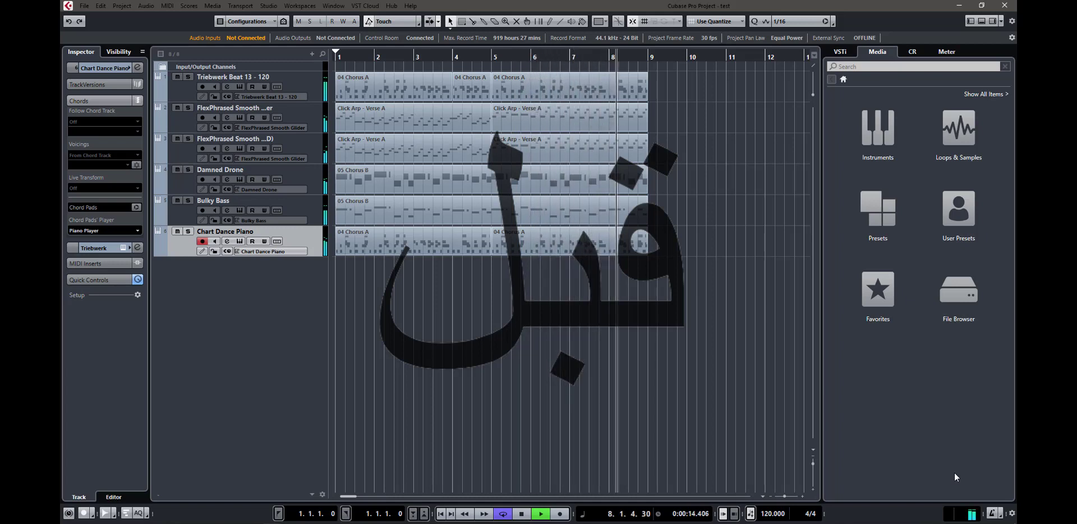
Step: Show the mixer during playback and lower the Damned Drone channel's fader to -13.0
{"action": "key", "text": "space"}
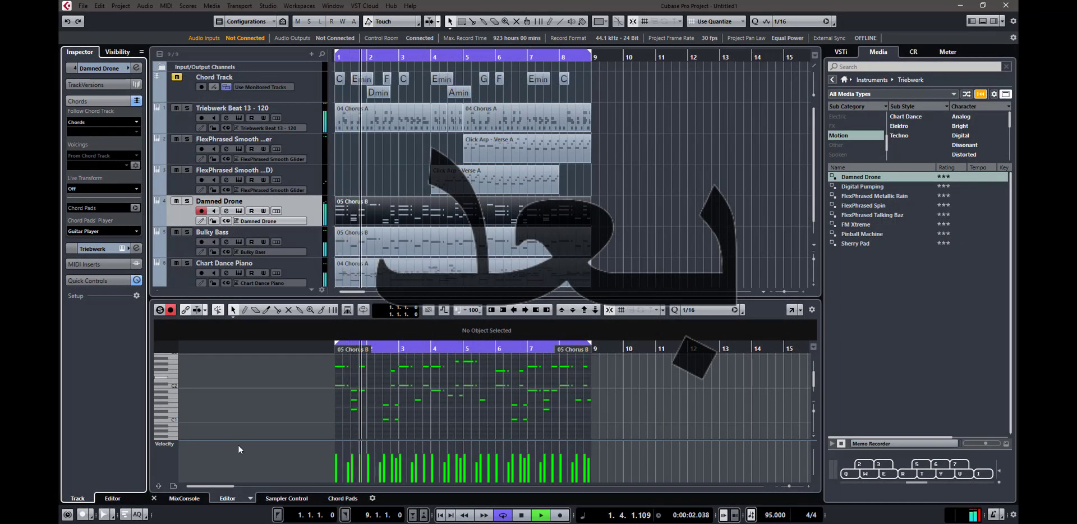
{"action": "left_click", "coordinate": [175, 498]}
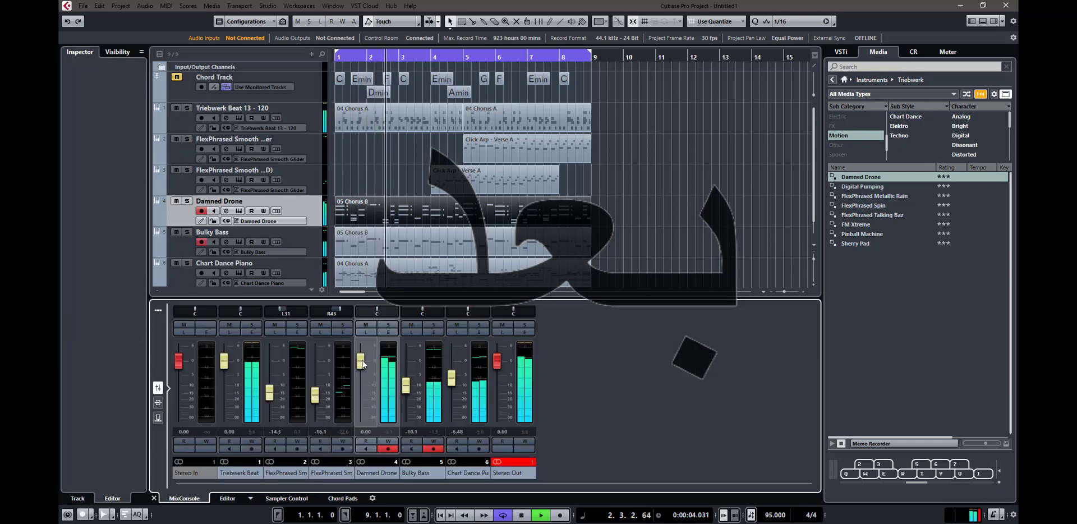
{"action": "mouse_move", "coordinate": [365, 386]}
{"action": "left_mouse_down"}
{"action": "mouse_move", "coordinate": [365, 402]}
{"action": "mouse_move", "coordinate": [365, 392]}
{"action": "left_mouse_up"}
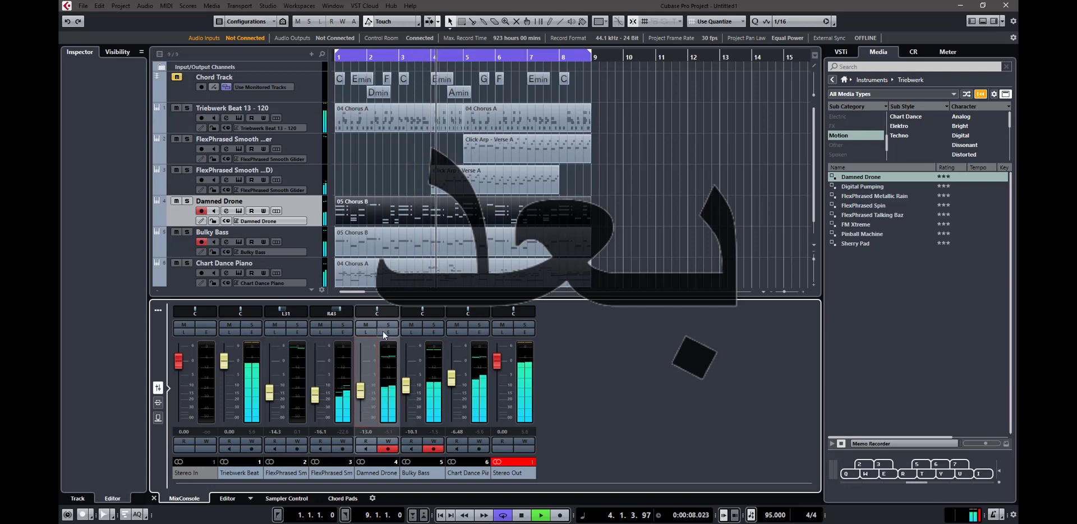
Step: View the Damned Drone channel's settings with its equalizer and close them
{"action": "left_click", "coordinate": [387, 333]}
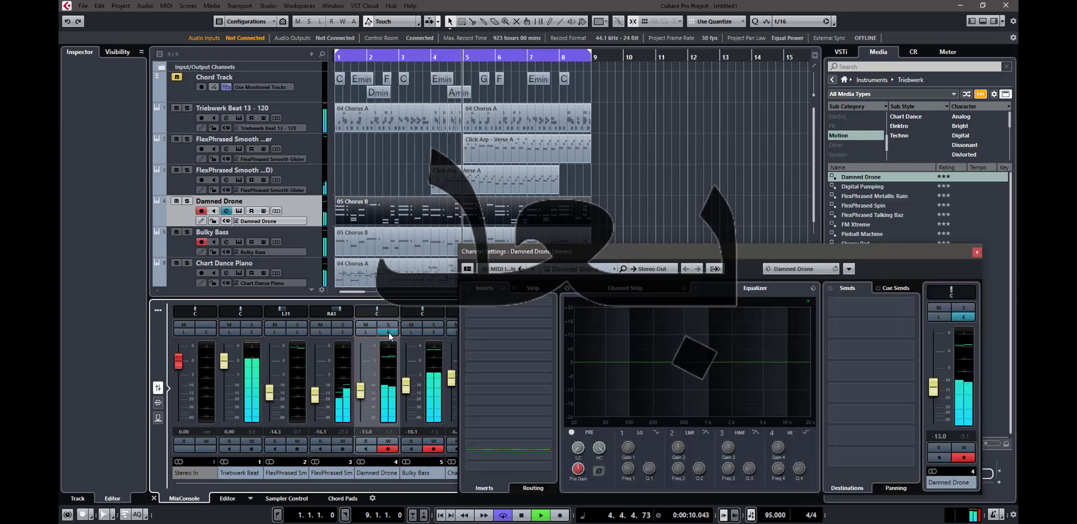
{"action": "left_click", "coordinate": [387, 333]}
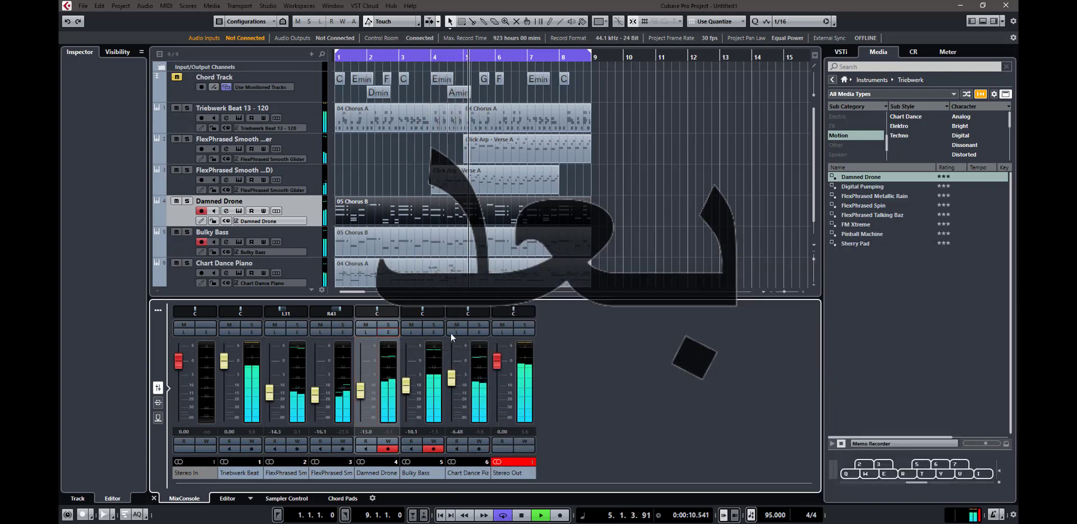
{"action": "left_click", "coordinate": [385, 329]}
{"action": "left_click_drag", "start_coordinate": [744, 60], "coordinate": [651, 47]}
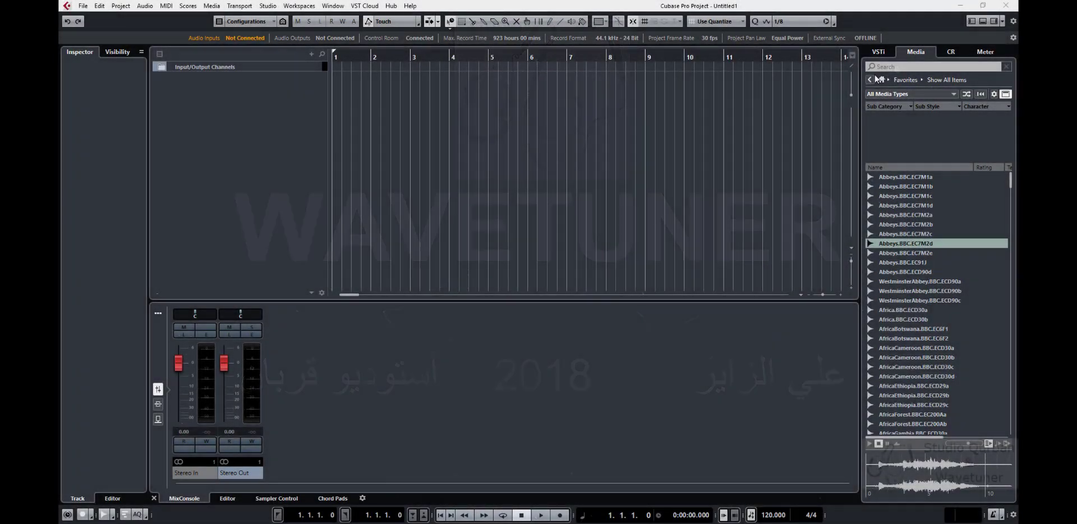
Step: Browse the instruments in the media browser and show the presets of Triebwerk
{"action": "left_click", "coordinate": [881, 80]}
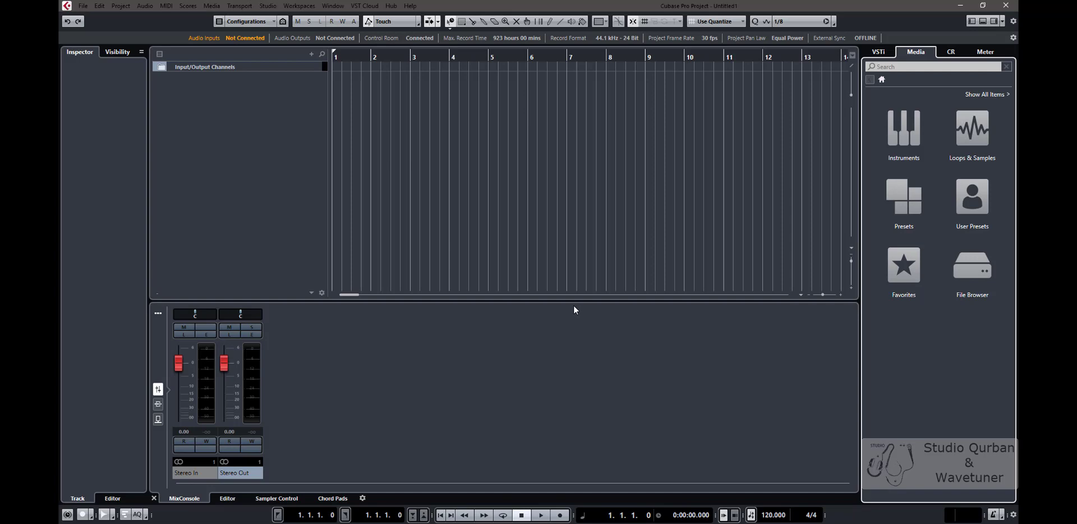
{"action": "left_click", "coordinate": [904, 129]}
{"action": "scroll", "coordinate": [940, 414], "scroll_direction": "down", "scroll_amount": 5}
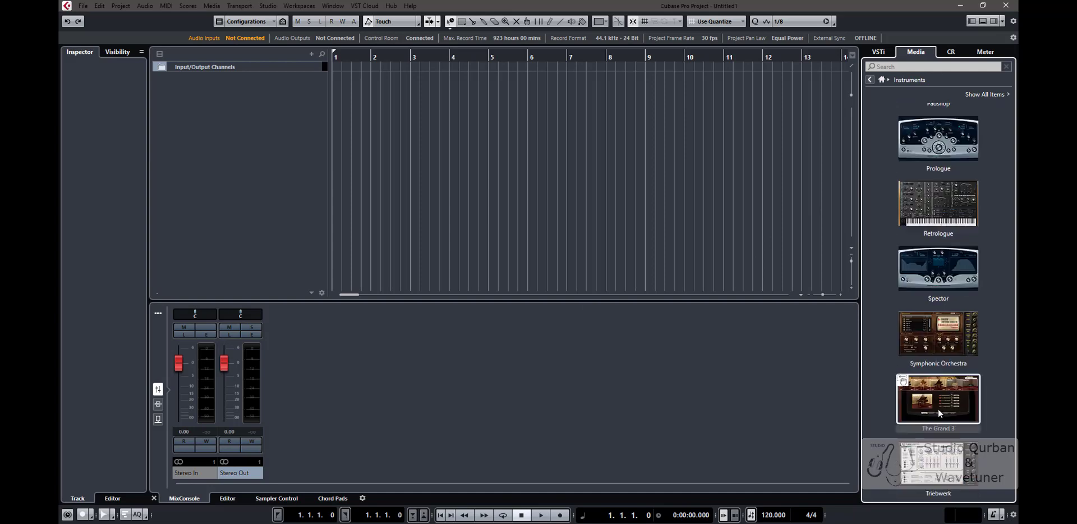
{"action": "left_click", "coordinate": [938, 463]}
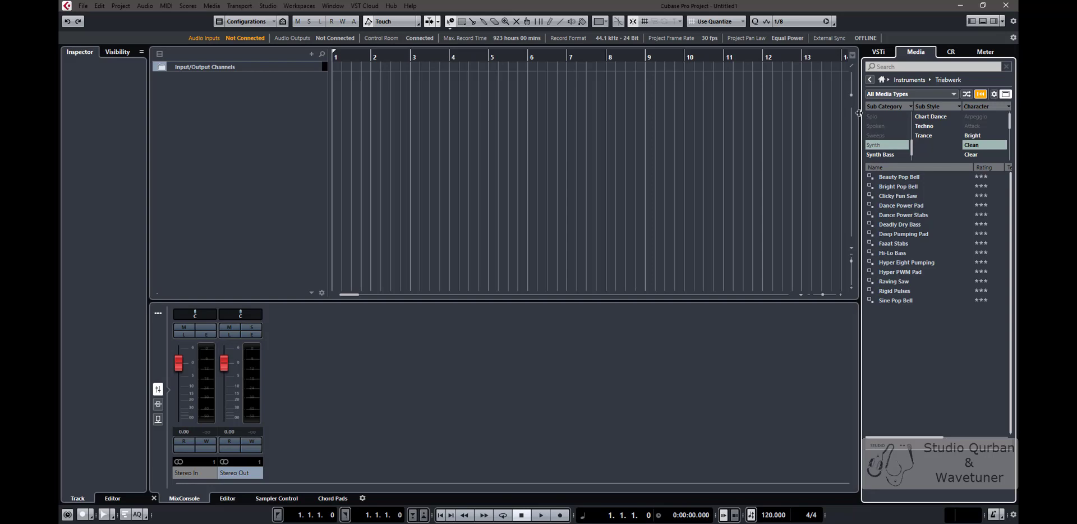
Step: Return to the instruments overview and add a Triebwerk instrument track to the empty project, moving its plug-in window clear of the track list
{"action": "left_click_drag", "start_coordinate": [859, 113], "coordinate": [879, 113]}
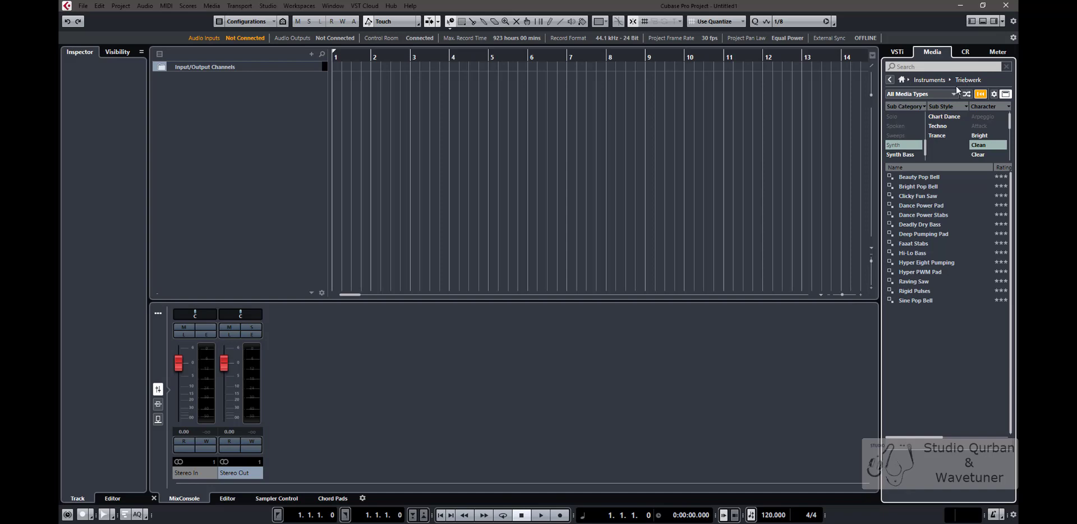
{"action": "left_click", "coordinate": [888, 80]}
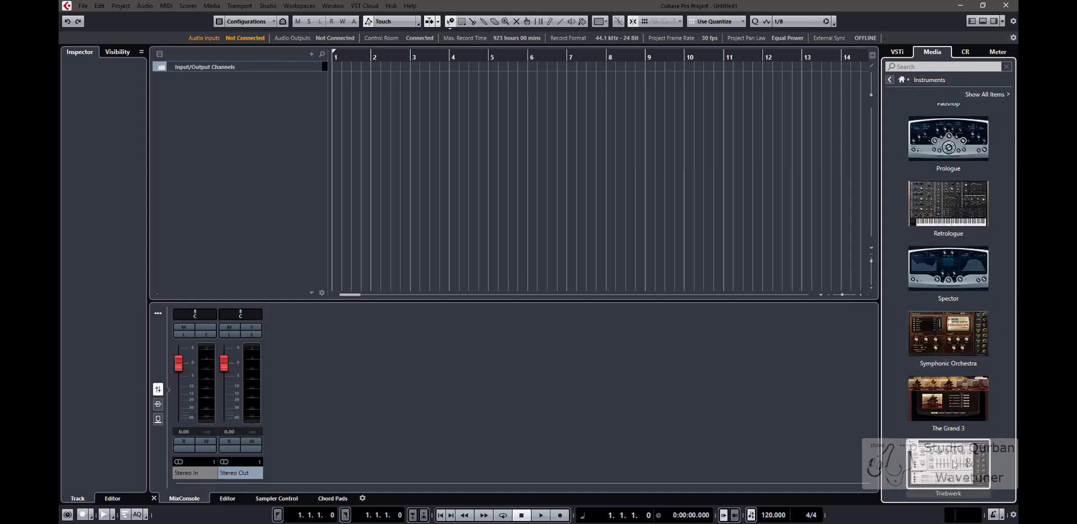
{"action": "left_click_drag", "start_coordinate": [959, 465], "coordinate": [303, 117]}
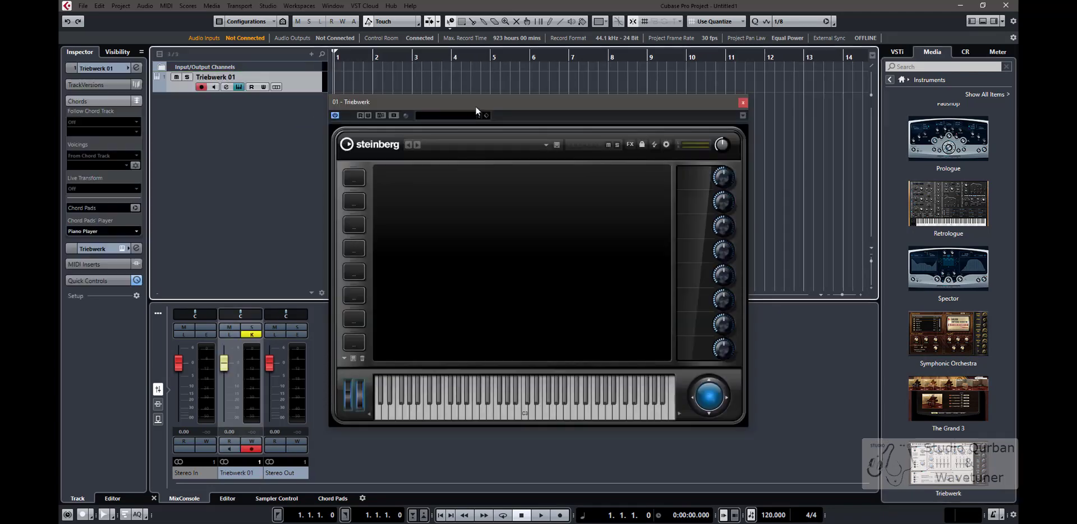
{"action": "left_click_drag", "start_coordinate": [523, 108], "coordinate": [569, 64]}
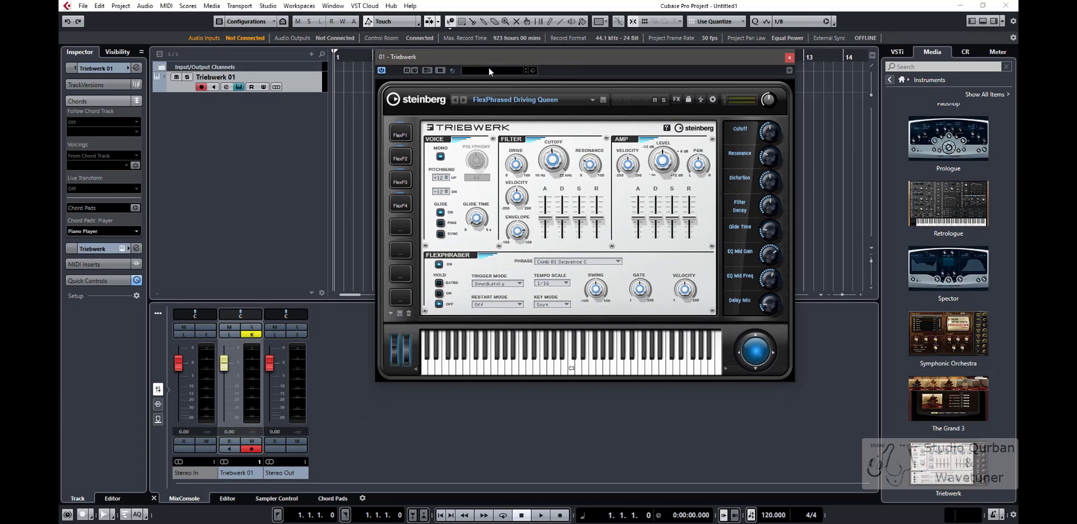
Step: Examine the programs available for the Triebwerk slot, and close the program browser and the plug-in window
{"action": "left_click", "coordinate": [507, 99]}
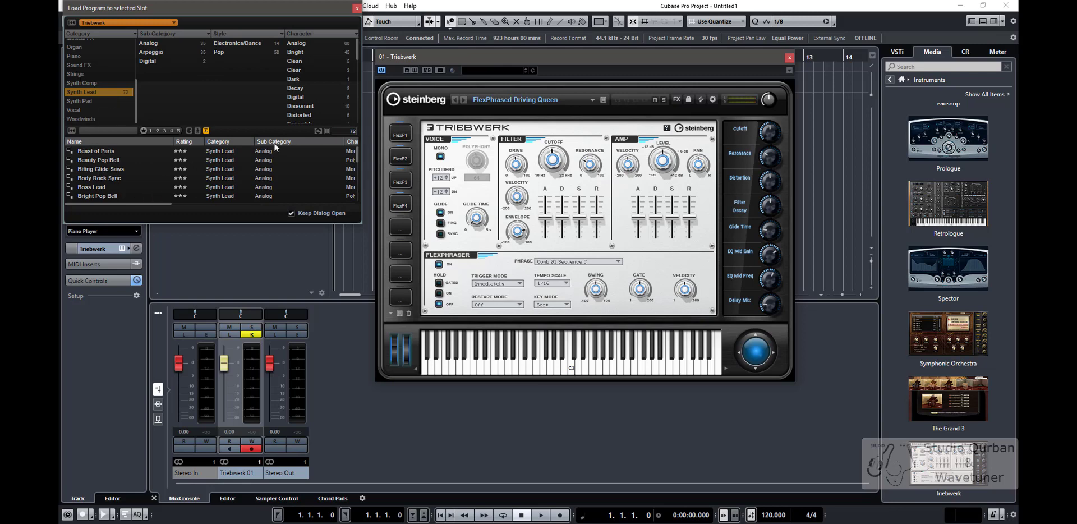
{"action": "left_click", "coordinate": [358, 8]}
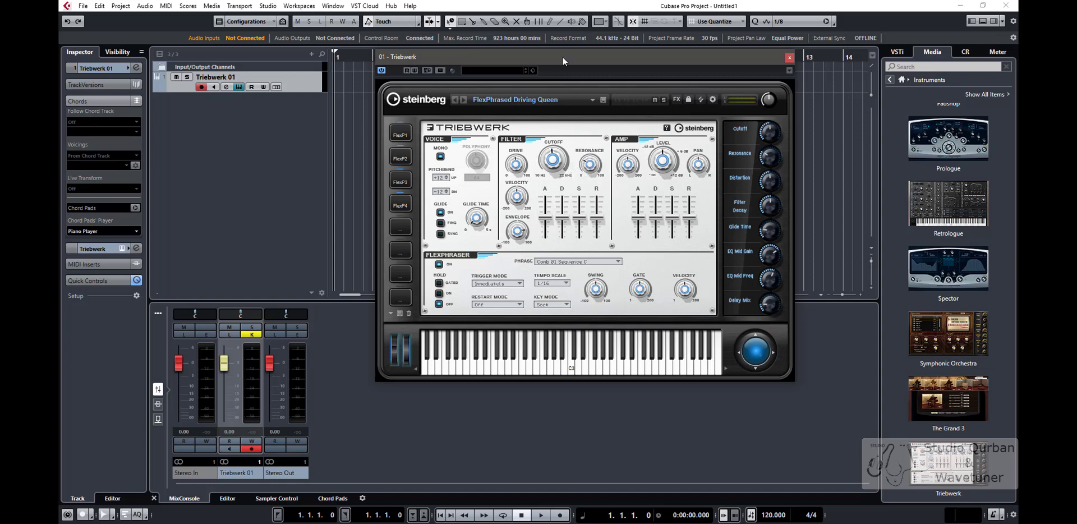
{"action": "mouse_move", "coordinate": [558, 57]}
{"action": "left_mouse_down"}
{"action": "mouse_move", "coordinate": [541, 43]}
{"action": "mouse_move", "coordinate": [558, 51]}
{"action": "left_mouse_up"}
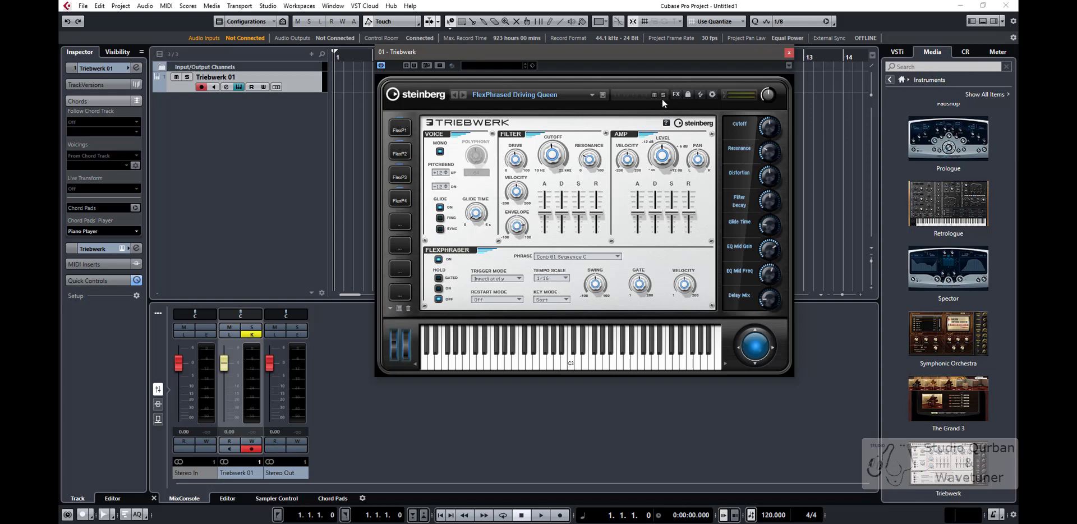
{"action": "left_click", "coordinate": [788, 53]}
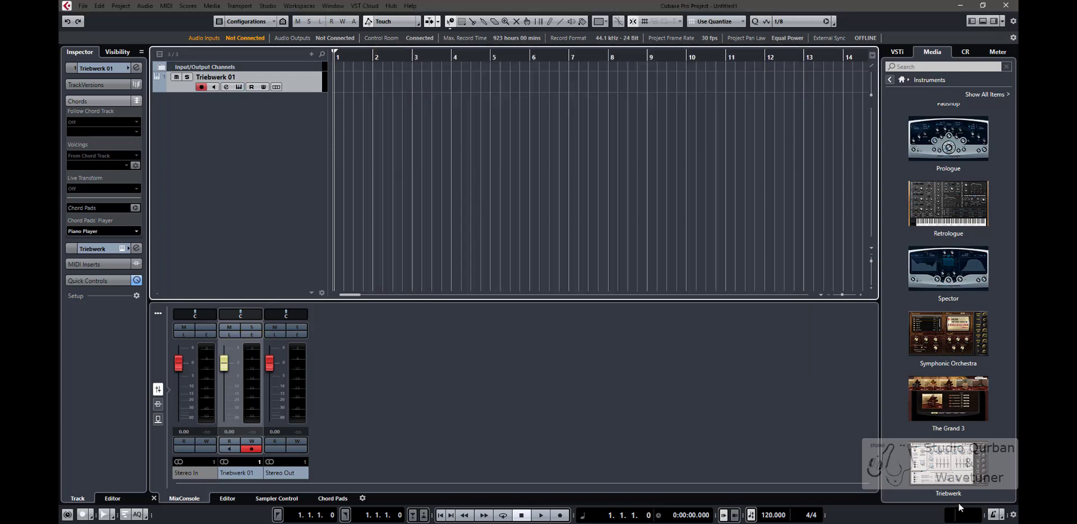
Step: Show the Triebwerk presets in the media browser, clear the Synth and Clean filters, and filter by the A. Piano subcategory
{"action": "left_click", "coordinate": [948, 468]}
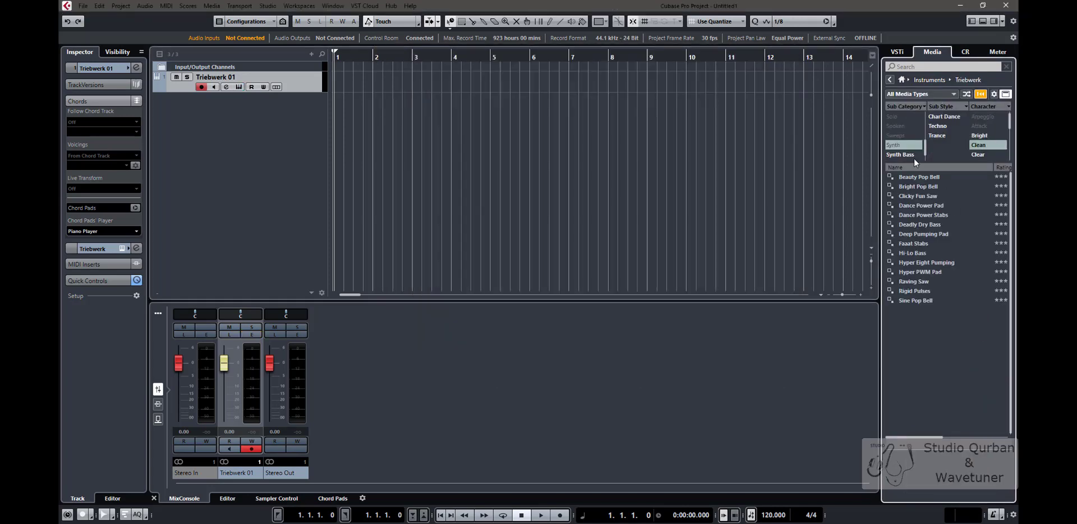
{"action": "left_click", "coordinate": [981, 95]}
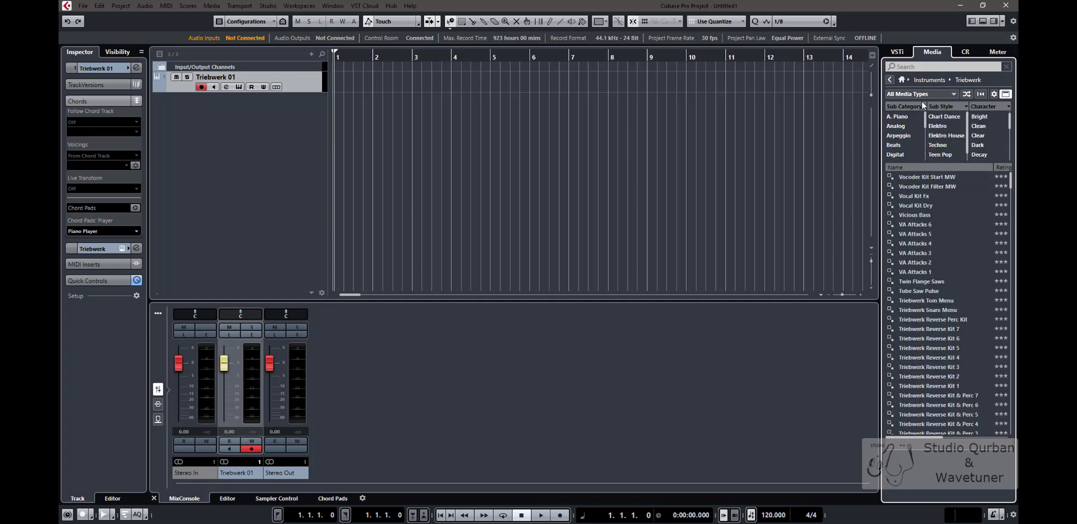
{"action": "left_click", "coordinate": [896, 116]}
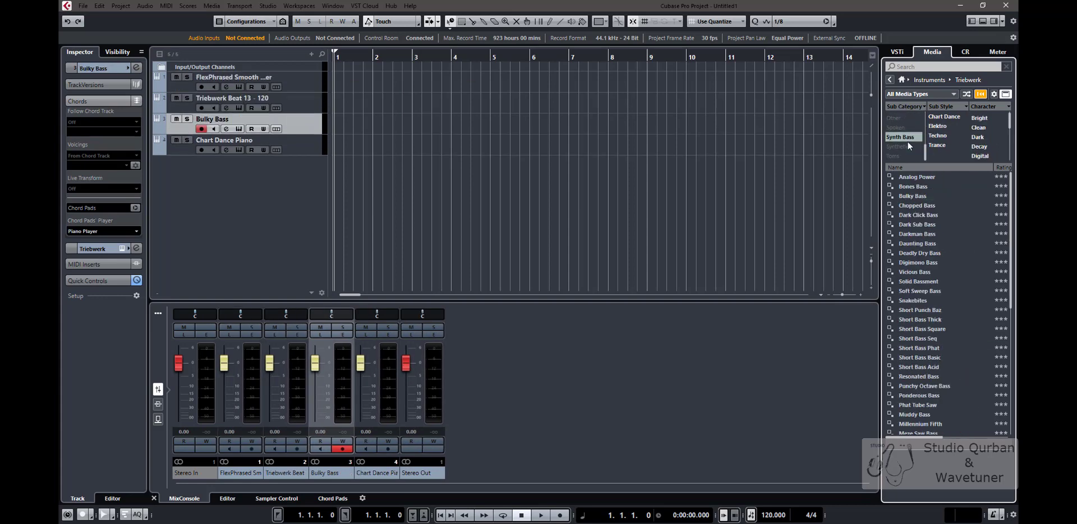
Step: Find the Rumba - Chorus B - AcBass MIDI loop and place it at bar 1 of the Bulky Bass track
{"action": "left_click", "coordinate": [901, 79]}
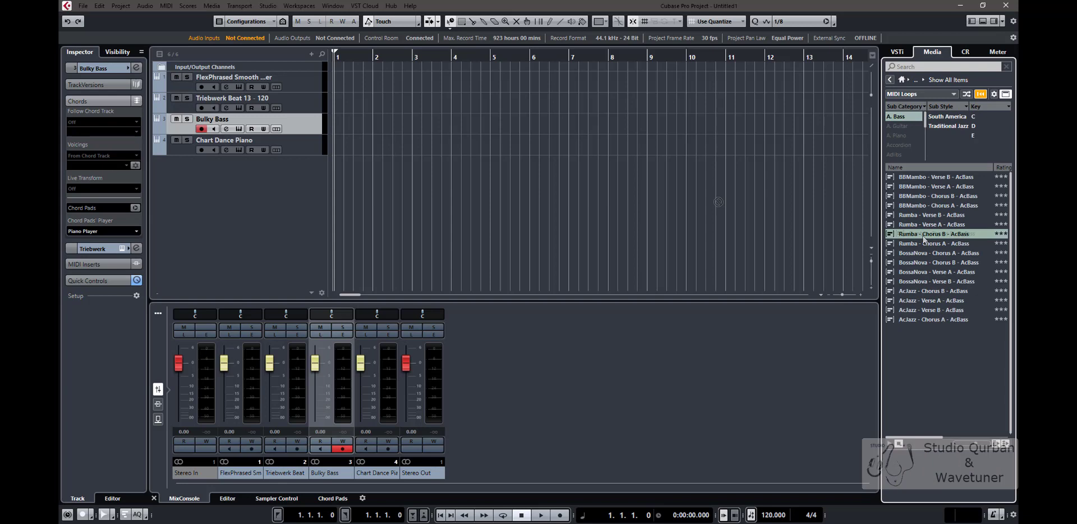
{"action": "left_click", "coordinate": [923, 234]}
{"action": "left_click_drag", "start_coordinate": [923, 239], "coordinate": [365, 124]}
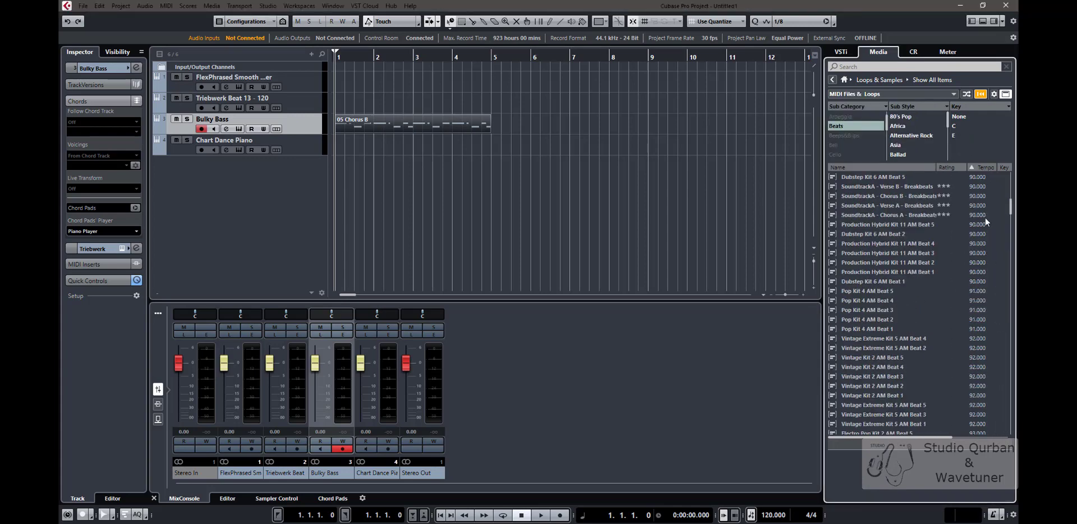
Step: Place Chorus A loops on the Triebwerk Beat and Chart Dance Piano tracks and the Click Arp - Verse A loop on the FlexPhrased track
{"action": "left_click_drag", "start_coordinate": [880, 216], "coordinate": [349, 146]}
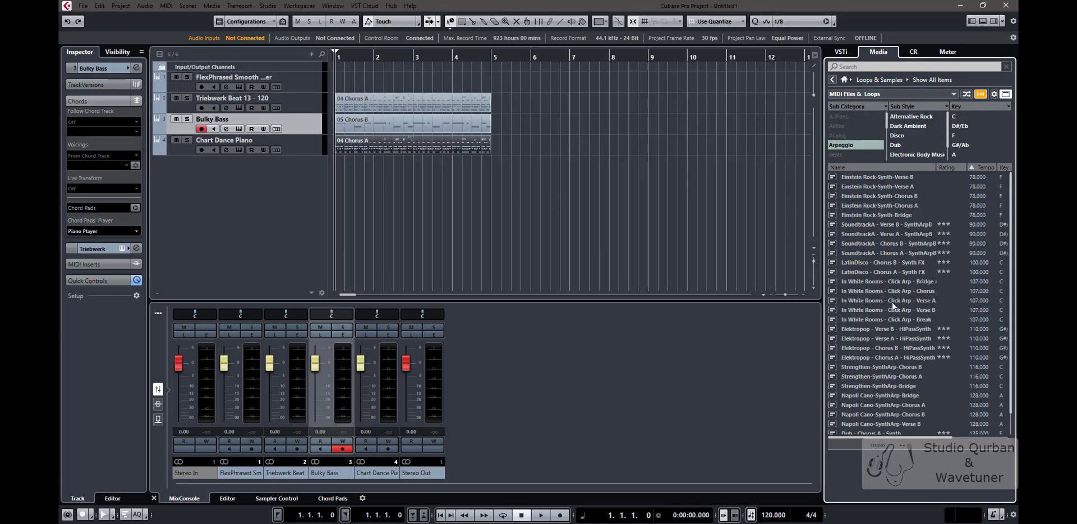
{"action": "left_click", "coordinate": [880, 300]}
{"action": "left_click_drag", "start_coordinate": [880, 300], "coordinate": [346, 83]}
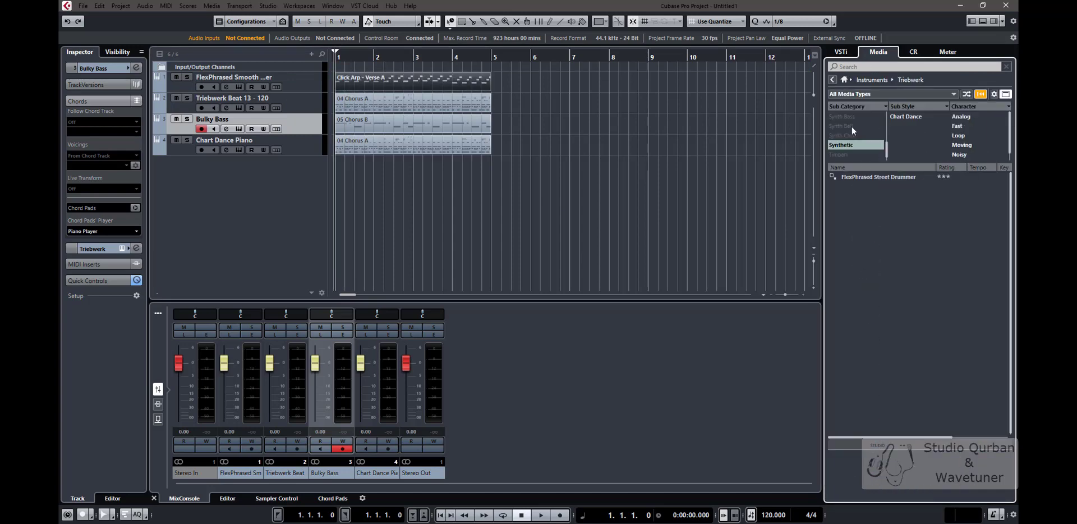
Step: Look through the Triebwerk presets in the Synth Bass subcategory and return to the instruments overview
{"action": "left_click", "coordinate": [855, 143]}
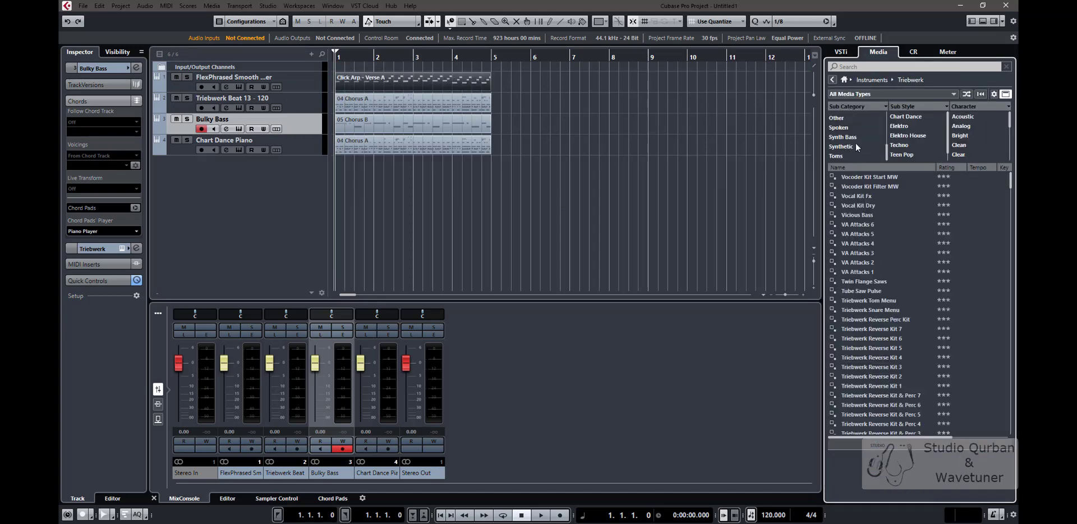
{"action": "left_click", "coordinate": [842, 154]}
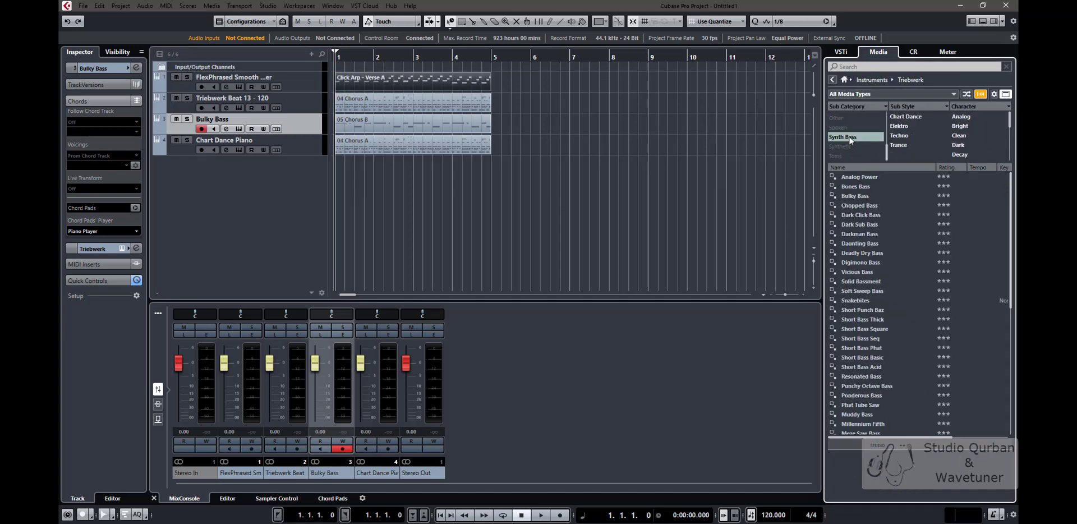
{"action": "left_click", "coordinate": [875, 344]}
{"action": "left_click", "coordinate": [832, 80]}
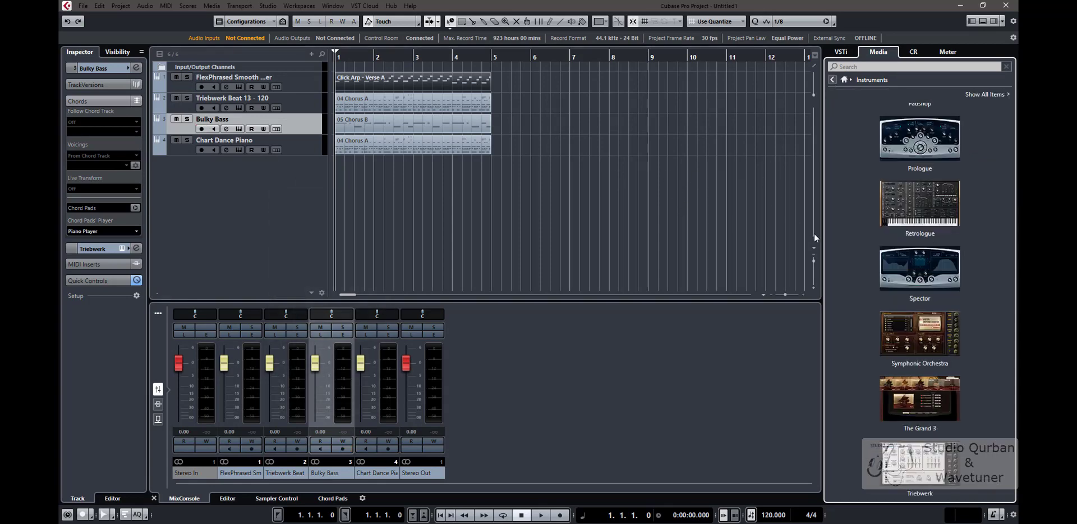
Step: Add a chord track to the project and create its first chord event, C, at the start of bar 1
{"action": "right_click", "coordinate": [270, 191]}
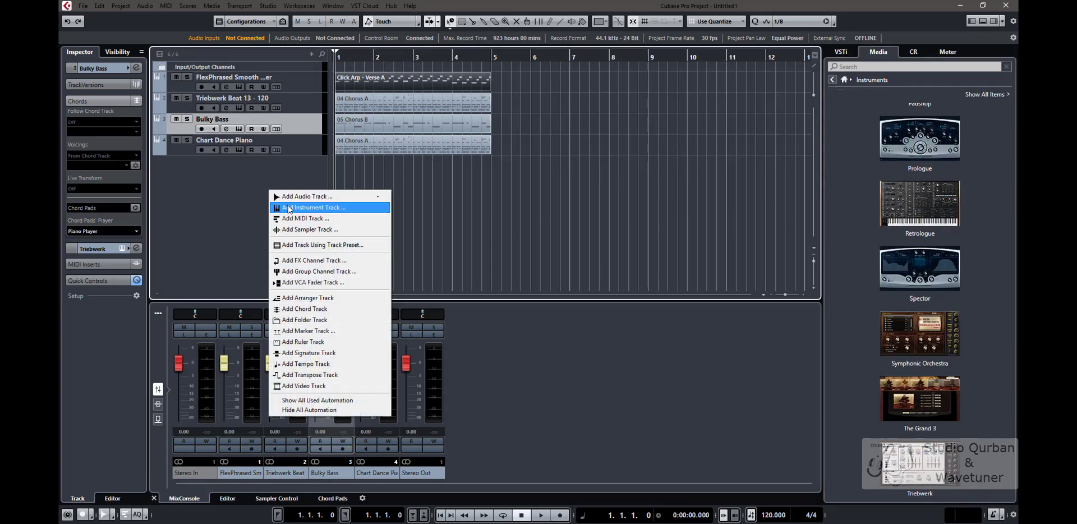
{"action": "left_click", "coordinate": [306, 308]}
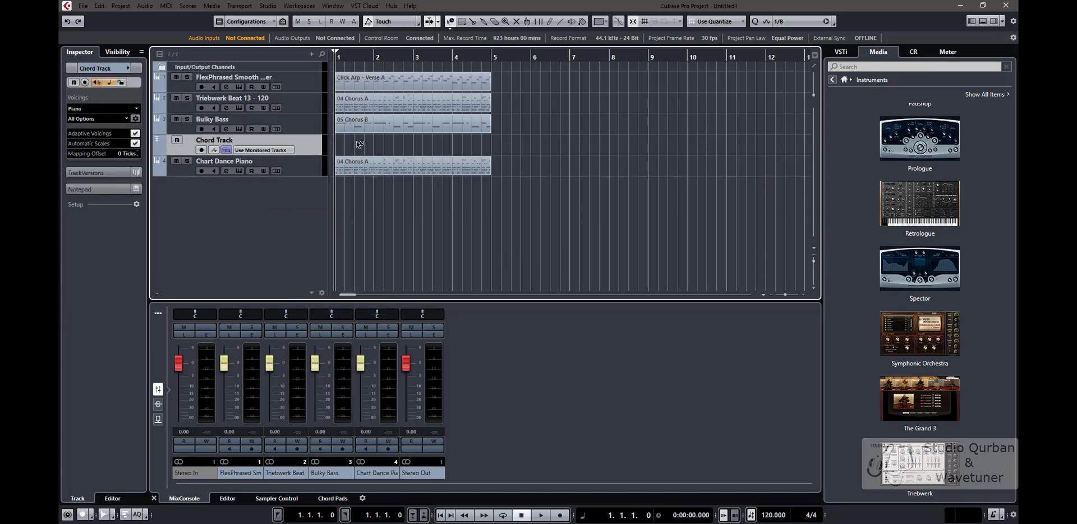
{"action": "key", "text": "h"}
{"action": "key", "text": "h"}
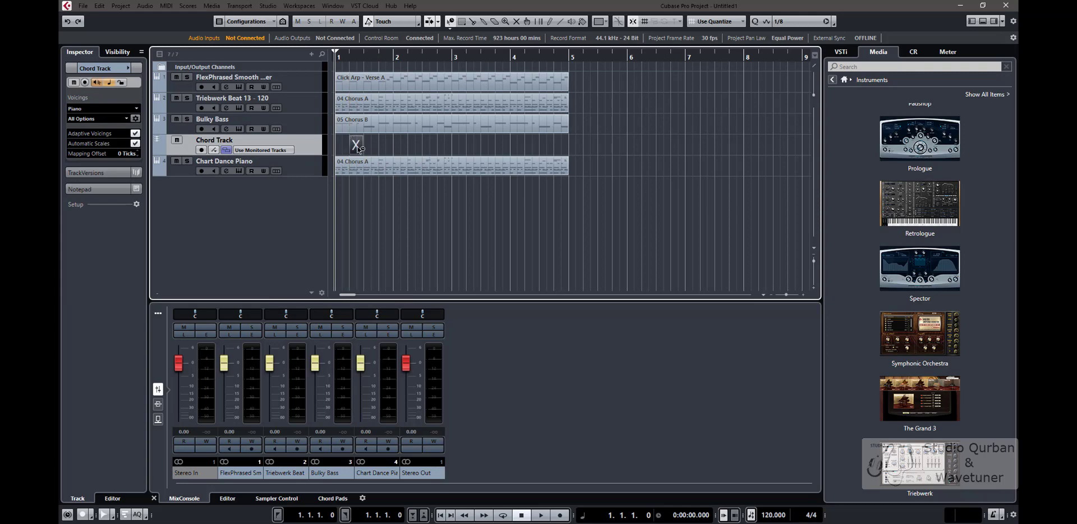
{"action": "left_click", "coordinate": [348, 140]}
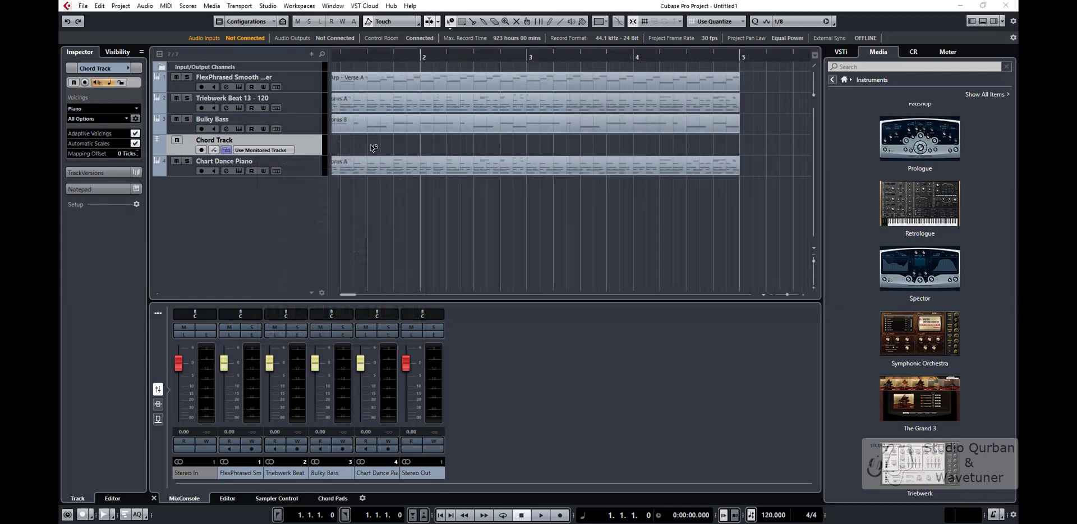
Step: Add an E minor chord in bar 1 and a D minor chord at bar 2 on the chord track
{"action": "double_click", "coordinate": [371, 146]}
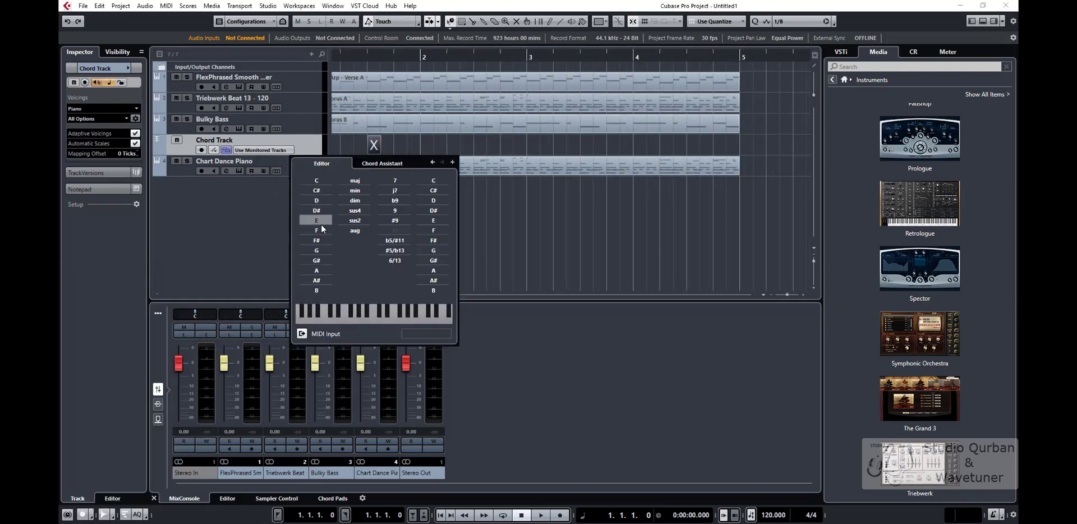
{"action": "left_click", "coordinate": [317, 219]}
{"action": "left_click", "coordinate": [355, 191]}
{"action": "double_click", "coordinate": [534, 146]}
{"action": "double_click", "coordinate": [428, 145]}
{"action": "left_click", "coordinate": [369, 200]}
{"action": "left_click", "coordinate": [408, 190]}
Step: Continue the chord track with F in bar 2, C at bar 3, and Emin and Amin in bar 4
{"action": "double_click", "coordinate": [491, 146]}
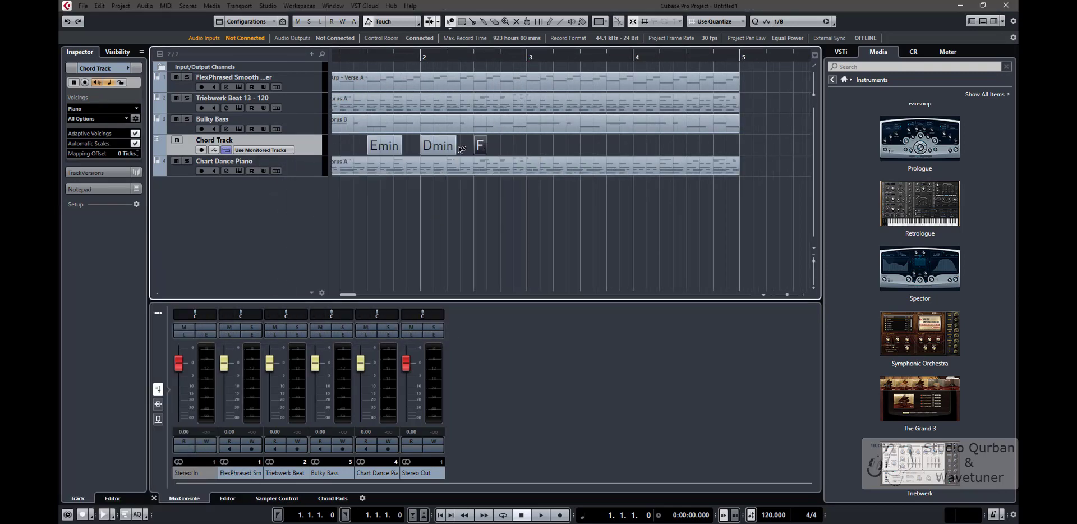
{"action": "left_click", "coordinate": [533, 145]}
{"action": "double_click", "coordinate": [533, 145]}
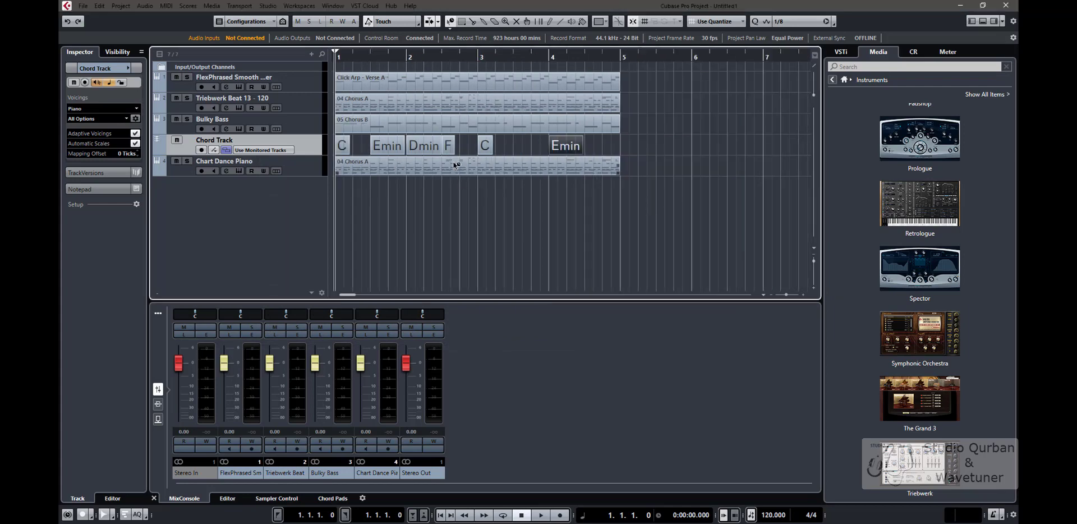
{"action": "left_click_drag", "start_coordinate": [563, 145], "coordinate": [597, 146]}
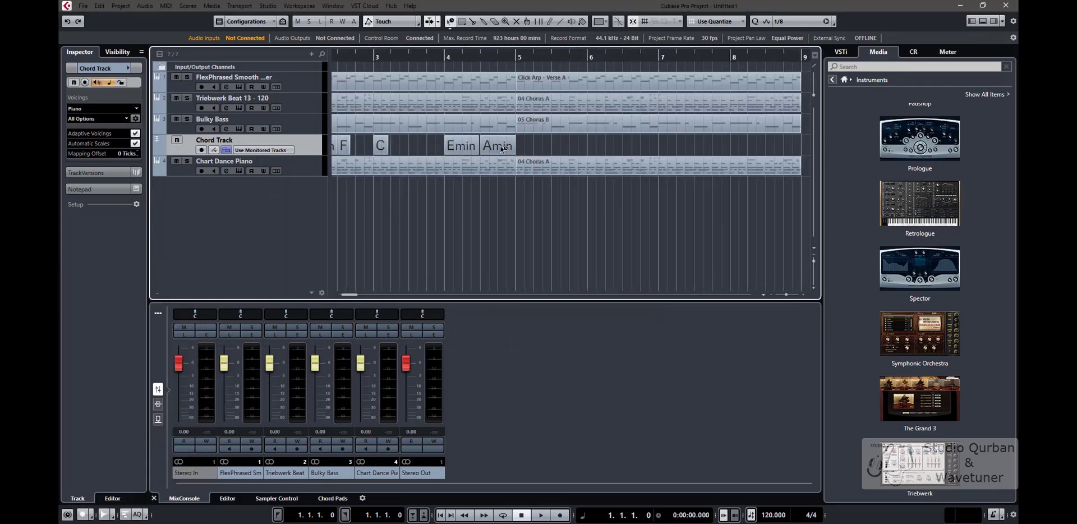
Step: Finish the chord track with G in bar 5, F at bar 6, Emin at bar 7 and C at bar 8
{"action": "left_click_drag", "start_coordinate": [495, 145], "coordinate": [566, 144]}
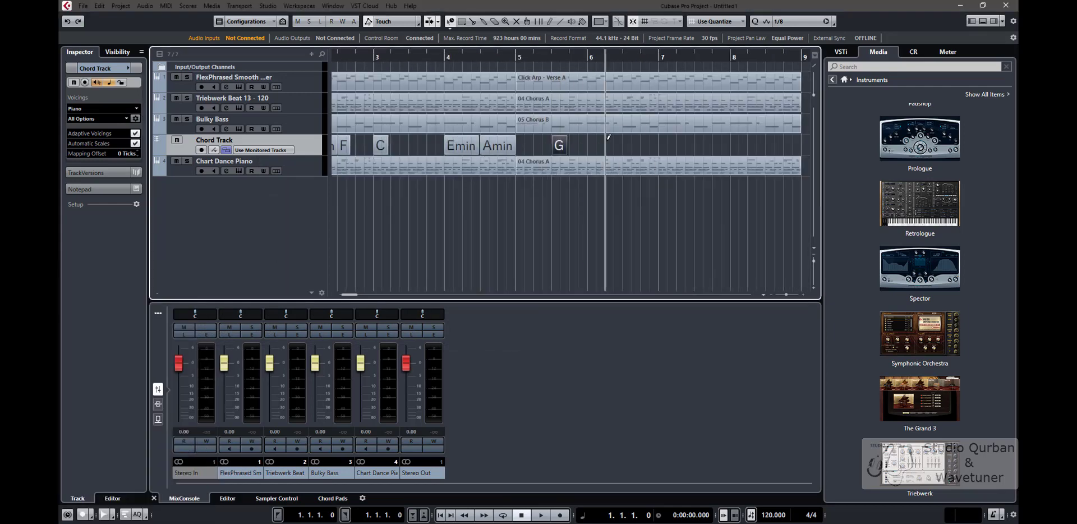
{"action": "double_click", "coordinate": [675, 145]}
{"action": "left_click", "coordinate": [694, 183]}
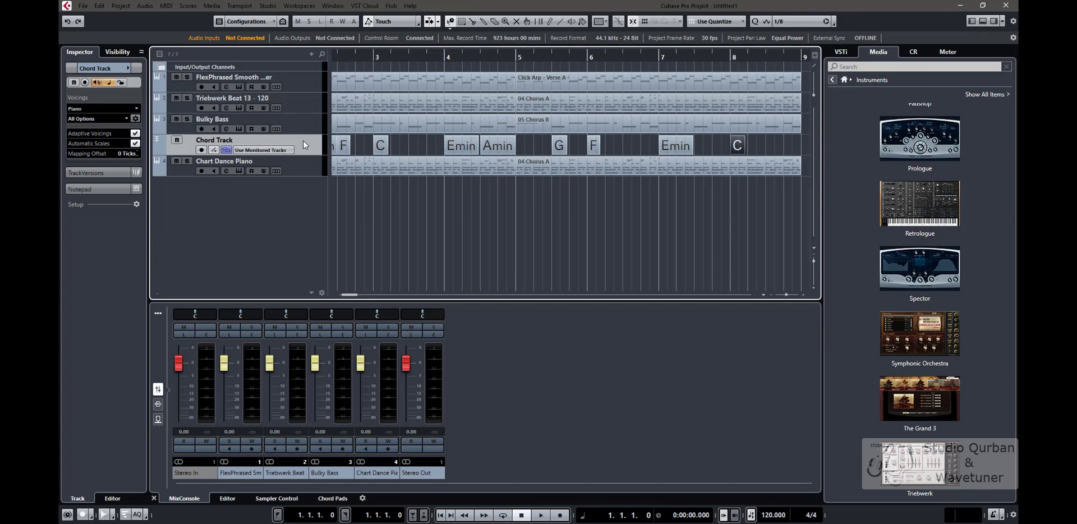
Step: Reorder the tracks so the chord track comes first, followed directly by the Triebwerk Beat 13 - 120 track
{"action": "left_click_drag", "start_coordinate": [301, 110], "coordinate": [302, 78]}
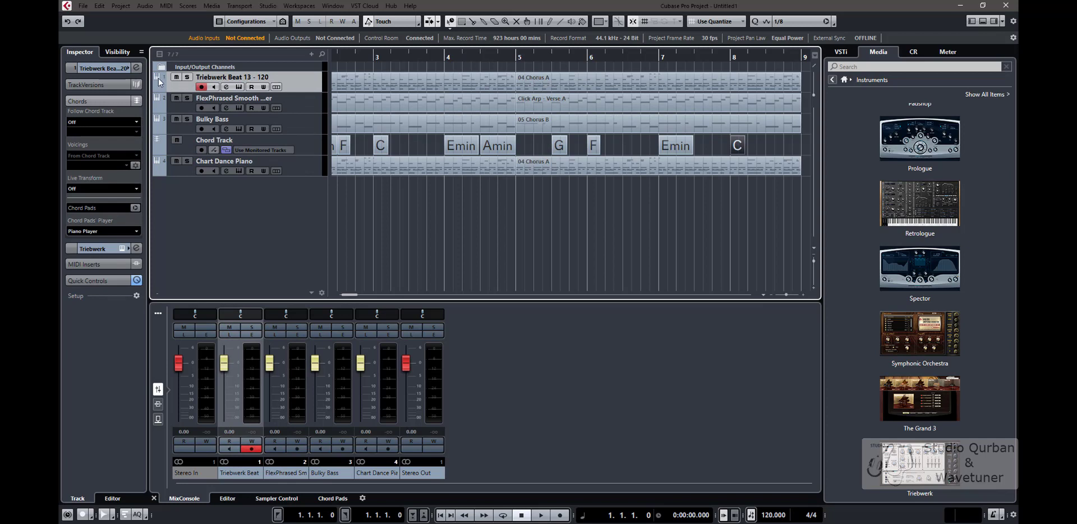
{"action": "left_click", "coordinate": [300, 105]}
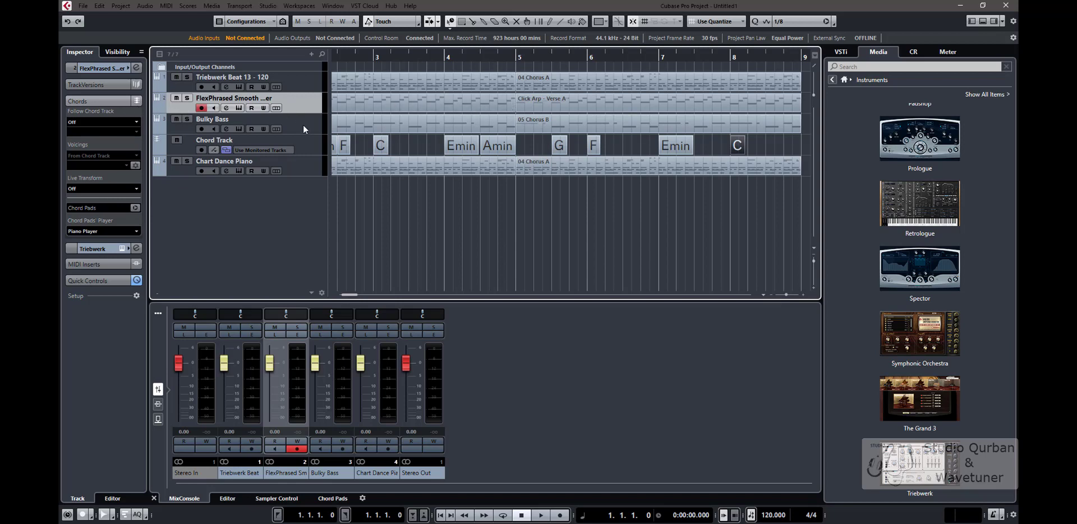
{"action": "left_click_drag", "start_coordinate": [302, 149], "coordinate": [305, 105]}
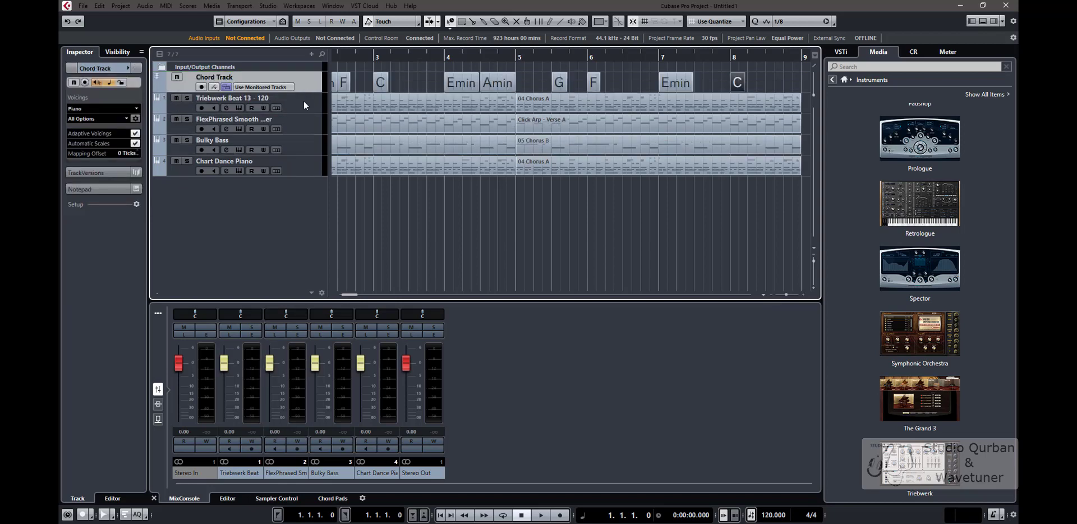
Step: Mute the FlexPhrased Smooth, Bulky Bass and Chart Dance Piano tracks together, leaving the beat track audible
{"action": "left_click", "coordinate": [303, 176]}
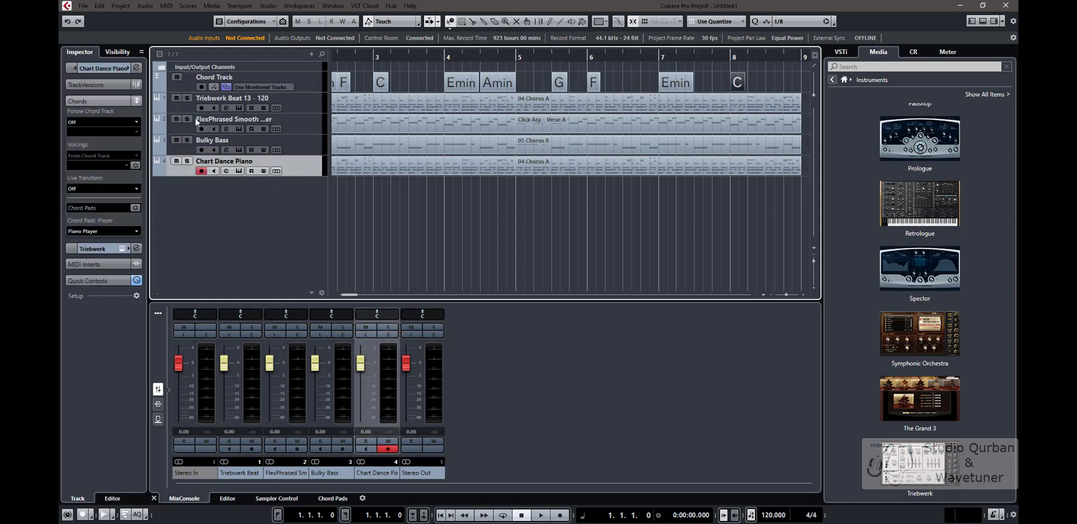
{"action": "left_click", "coordinate": [181, 130]}
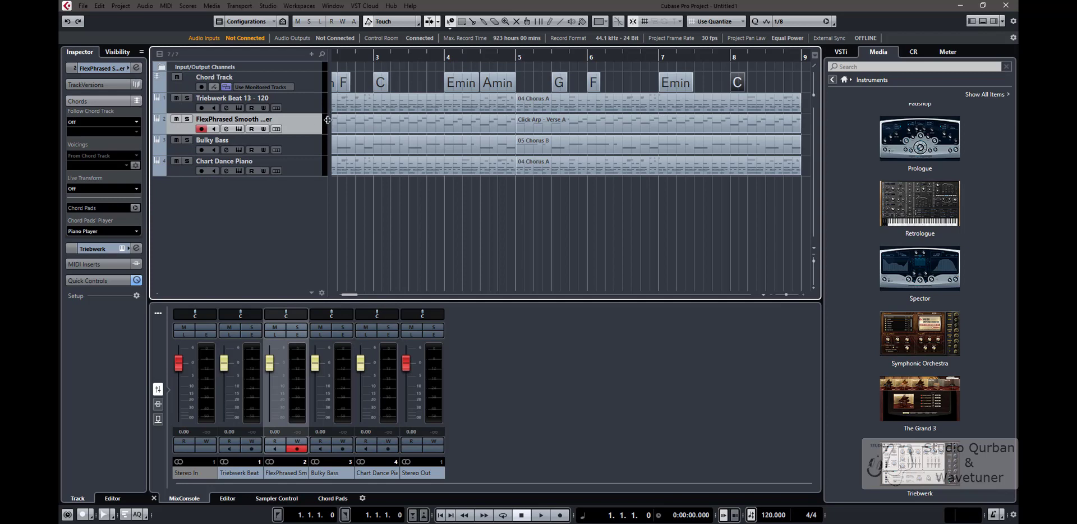
{"action": "left_click", "coordinate": [294, 165], "text": "shift"}
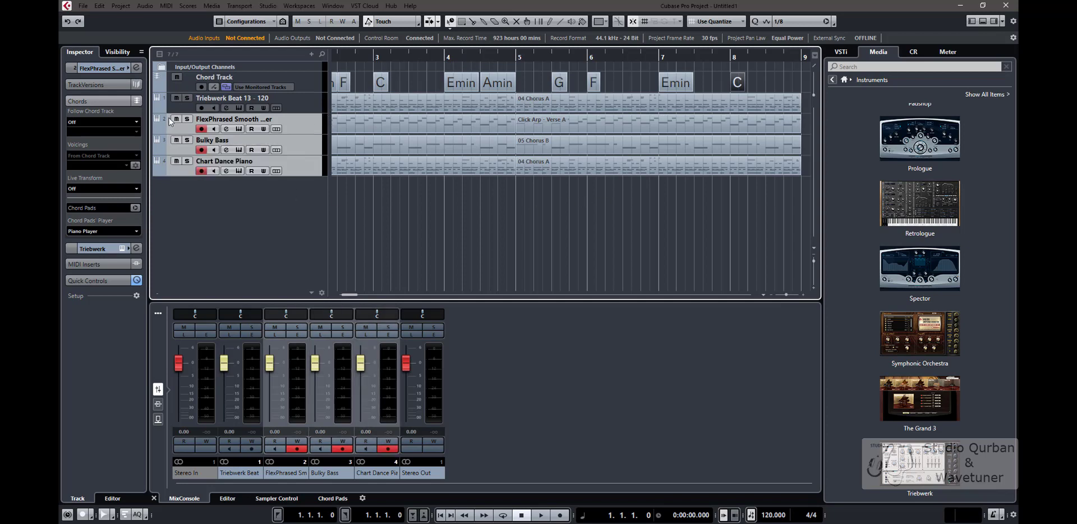
{"action": "left_click", "coordinate": [175, 119]}
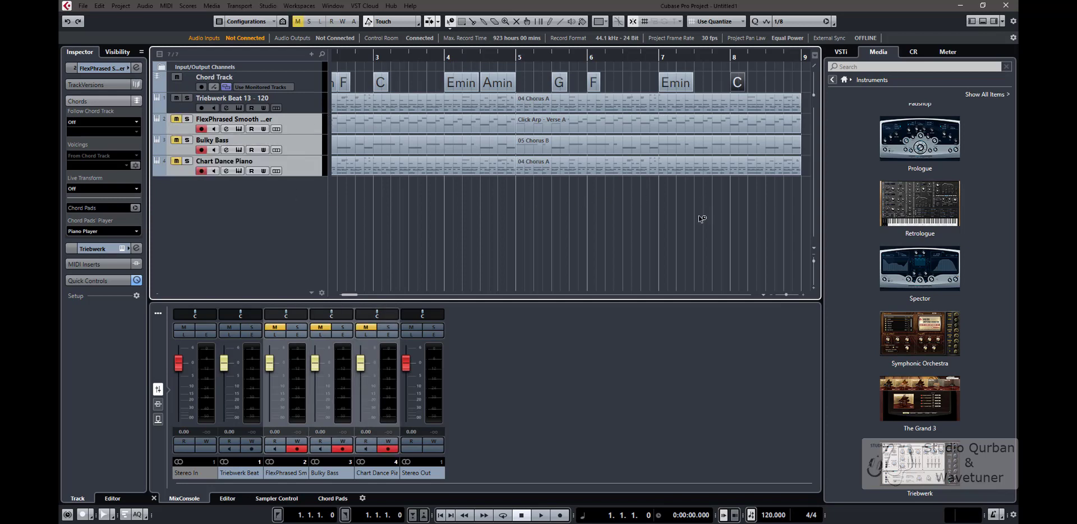
Step: Set the locators around all the parts, from bar 1 to bar 9, and play the range in cycle mode
{"action": "left_click_drag", "start_coordinate": [700, 219], "coordinate": [377, 127]}
{"action": "key", "text": "p"}
{"action": "key", "text": "KP_Divide"}
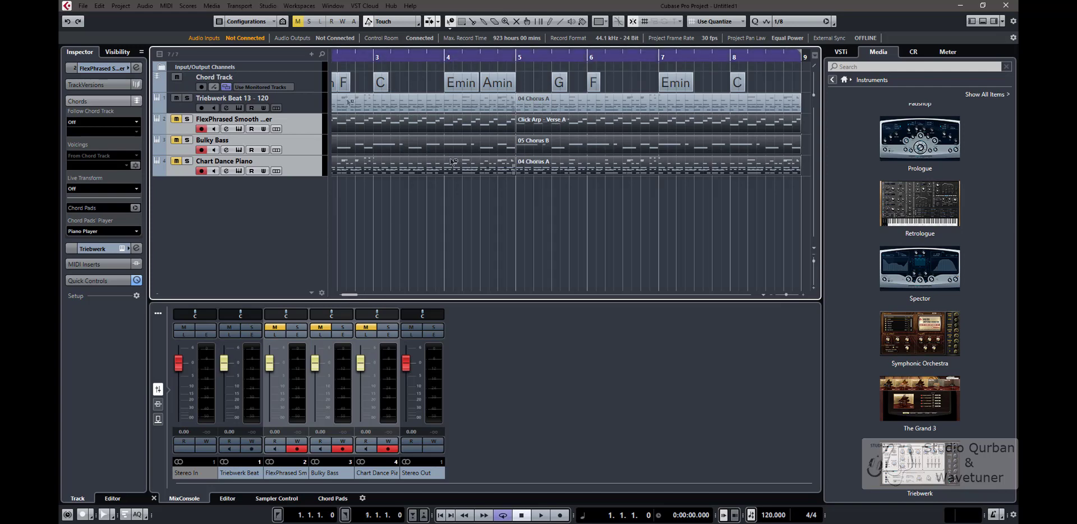
{"action": "key", "text": "space"}
{"action": "key", "text": "g"}
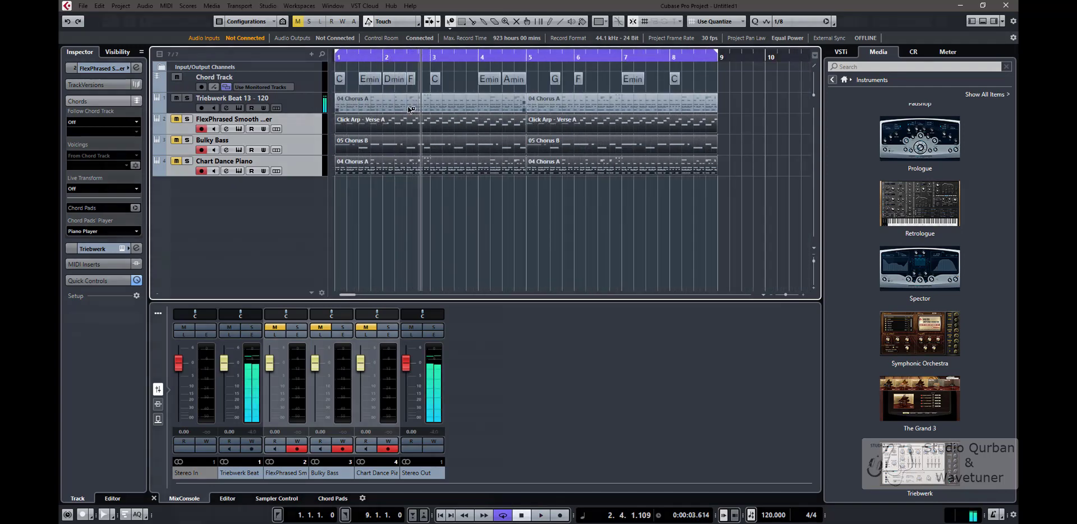
Step: Open the beat track's 04 Chorus A part in the Key Editor, select its D#2 notes and enlarge the velocity lane
{"action": "key", "text": "Return"}
{"action": "key", "text": "shift+Up"}
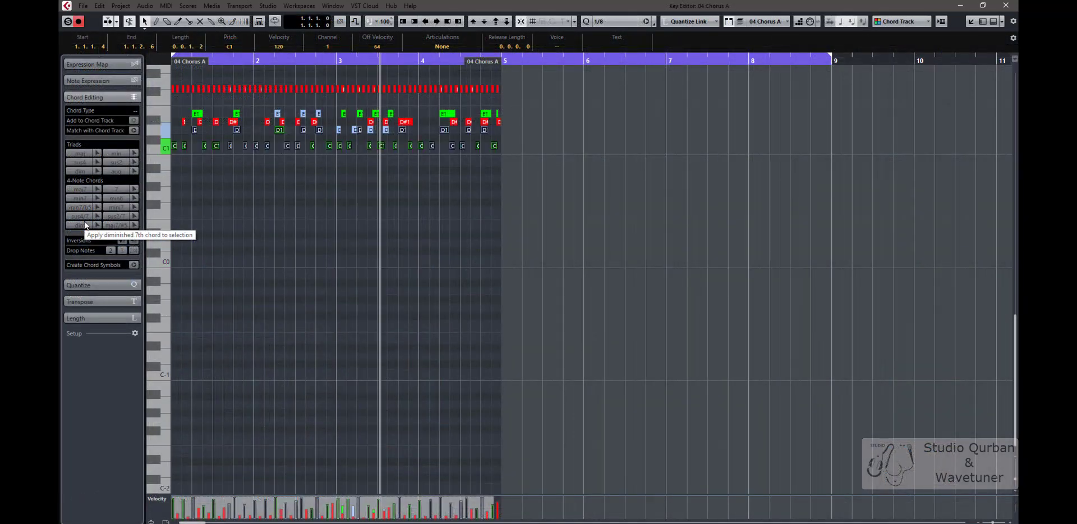
{"action": "scroll", "coordinate": [252, 90], "scroll_direction": "up", "scroll_amount": 3}
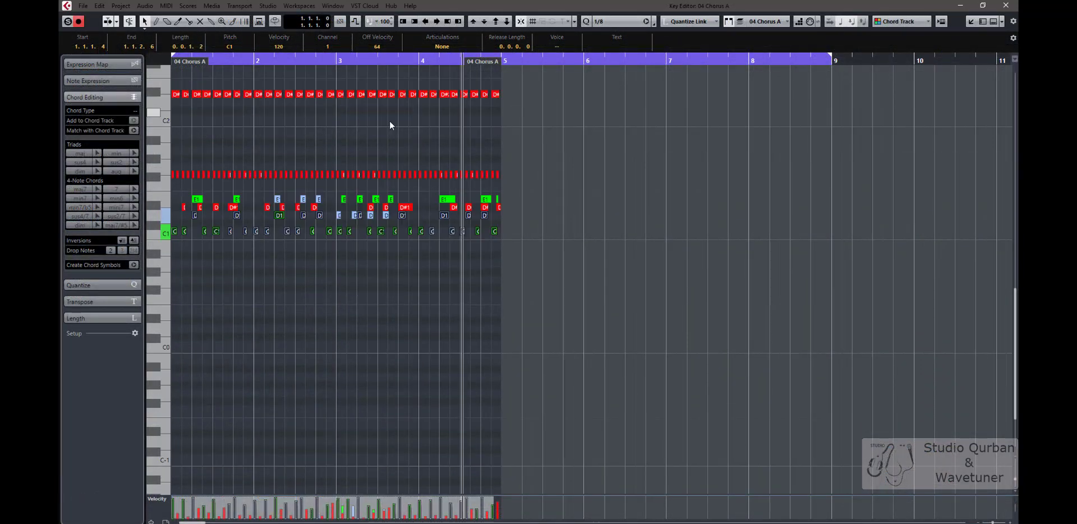
{"action": "left_click_drag", "start_coordinate": [510, 123], "coordinate": [126, 81]}
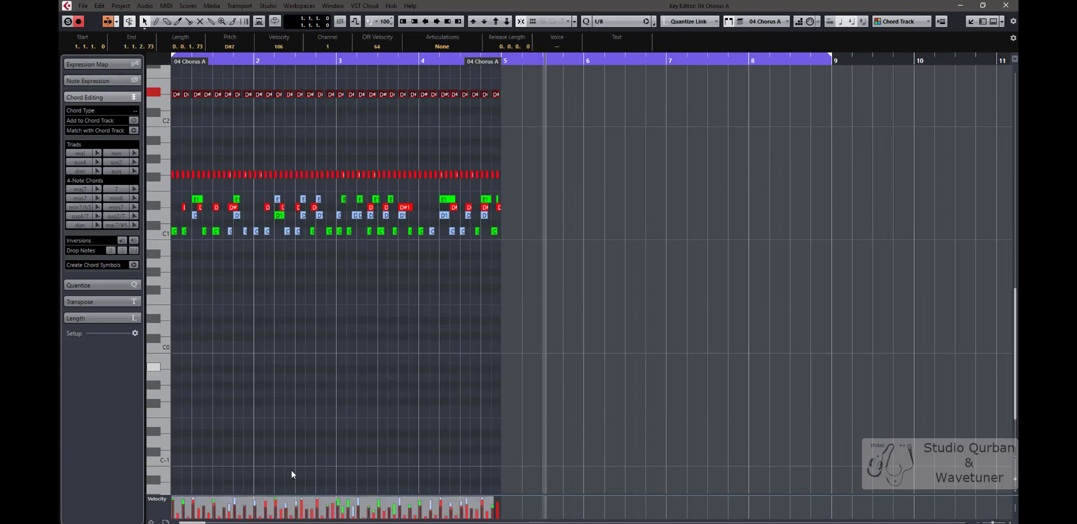
{"action": "left_click_drag", "start_coordinate": [338, 459], "coordinate": [338, 363]}
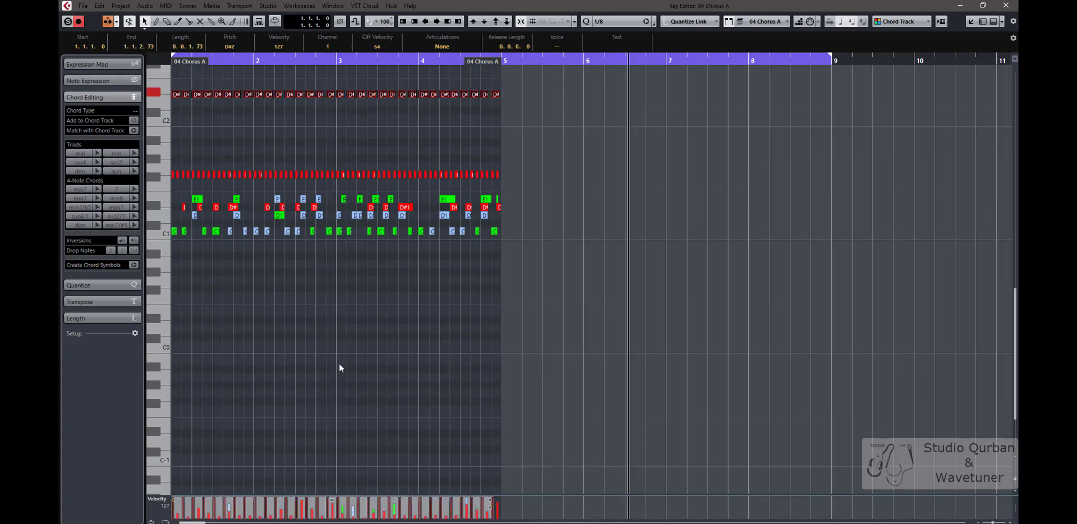
{"action": "left_click_drag", "start_coordinate": [343, 495], "coordinate": [329, 360]}
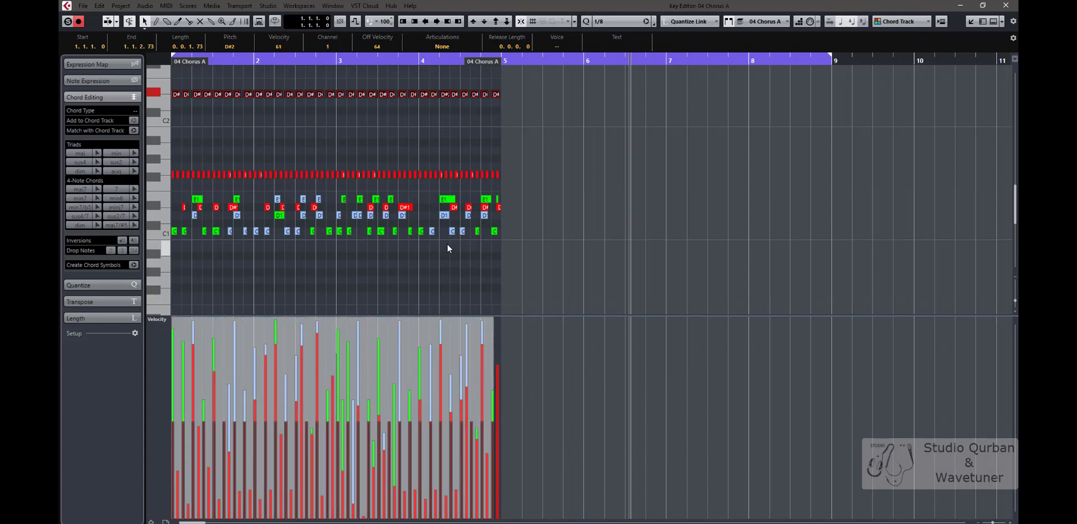
Step: Play the beat part and examine its note rows across the four bars
{"action": "key", "text": "space"}
{"action": "key", "text": "space"}
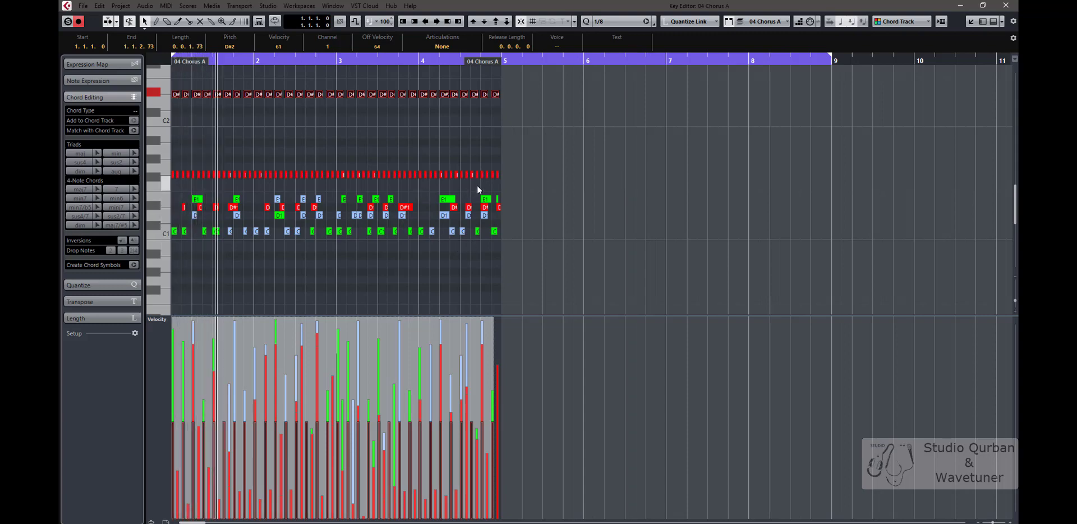
{"action": "left_click_drag", "start_coordinate": [515, 187], "coordinate": [329, 171]}
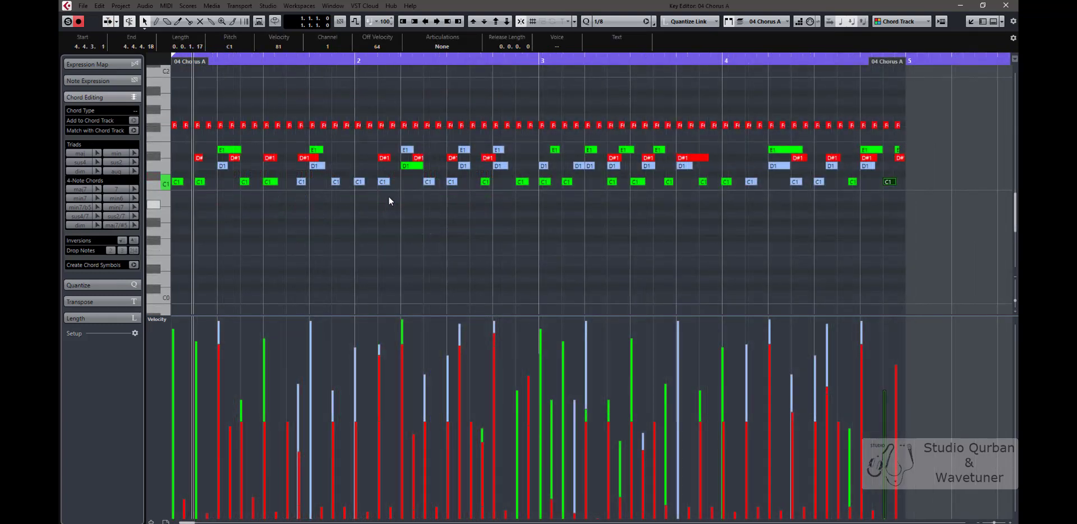
{"action": "key", "text": "g"}
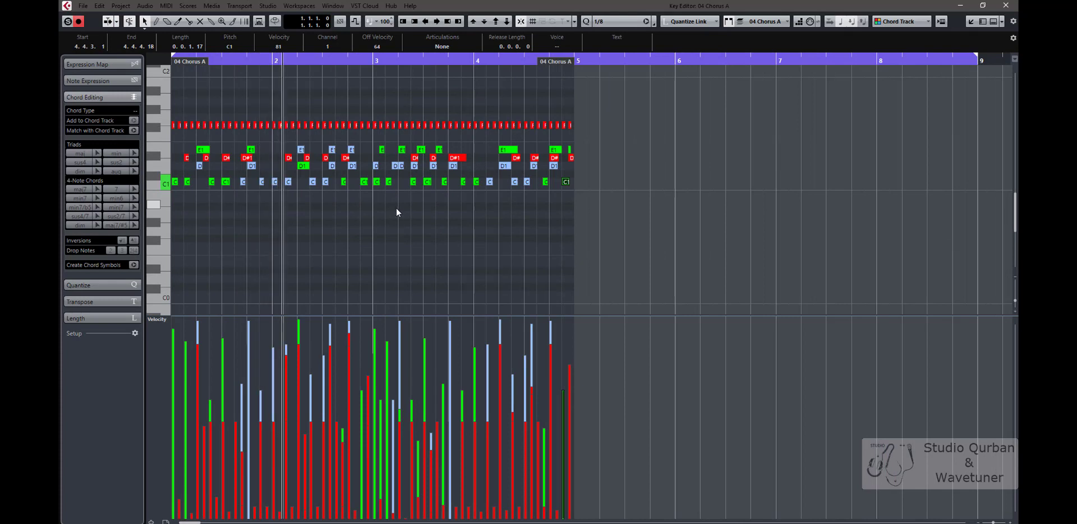
{"action": "scroll", "coordinate": [392, 215], "scroll_direction": "up", "scroll_amount": 2}
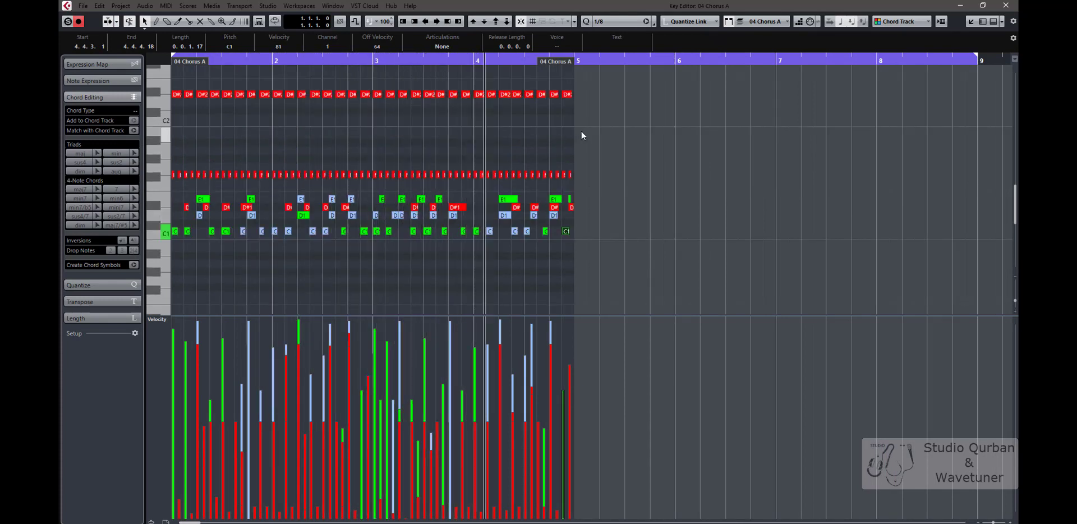
Step: Select the whole row of D#2 notes in the beat part and transpose it down to A1
{"action": "left_click_drag", "start_coordinate": [580, 135], "coordinate": [78, 55]}
{"action": "key", "text": "Down"}
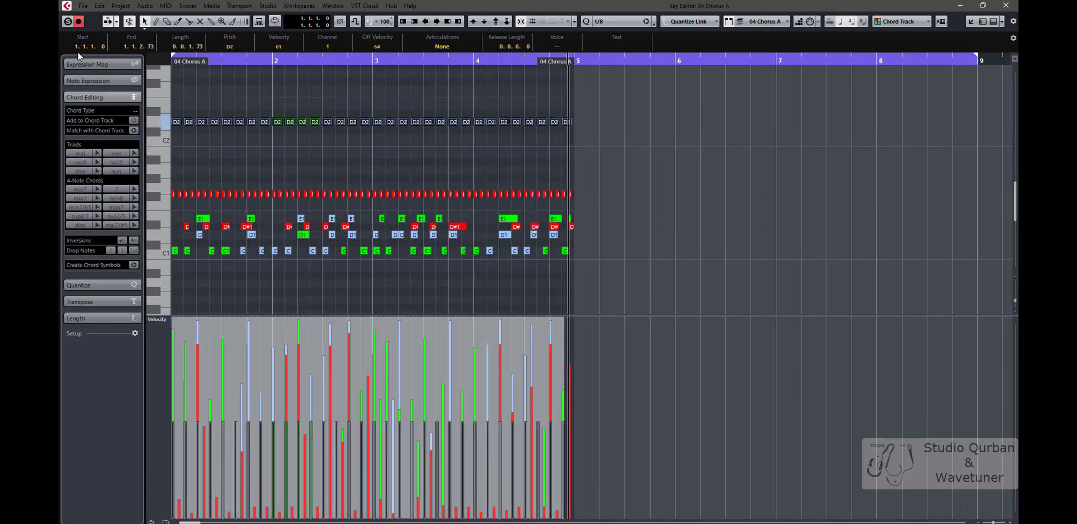
{"action": "key", "text": "Down"}
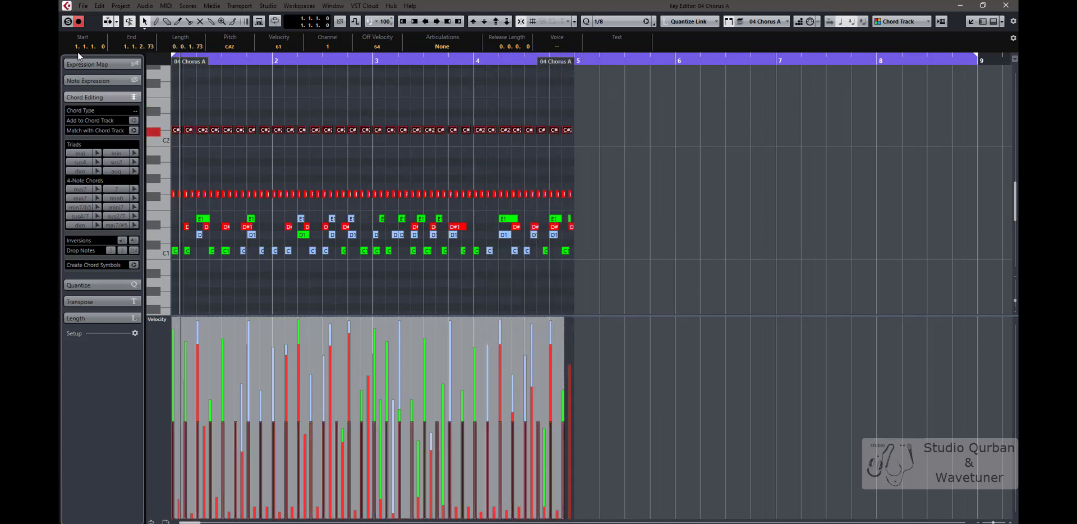
{"action": "key", "text": "Down"}
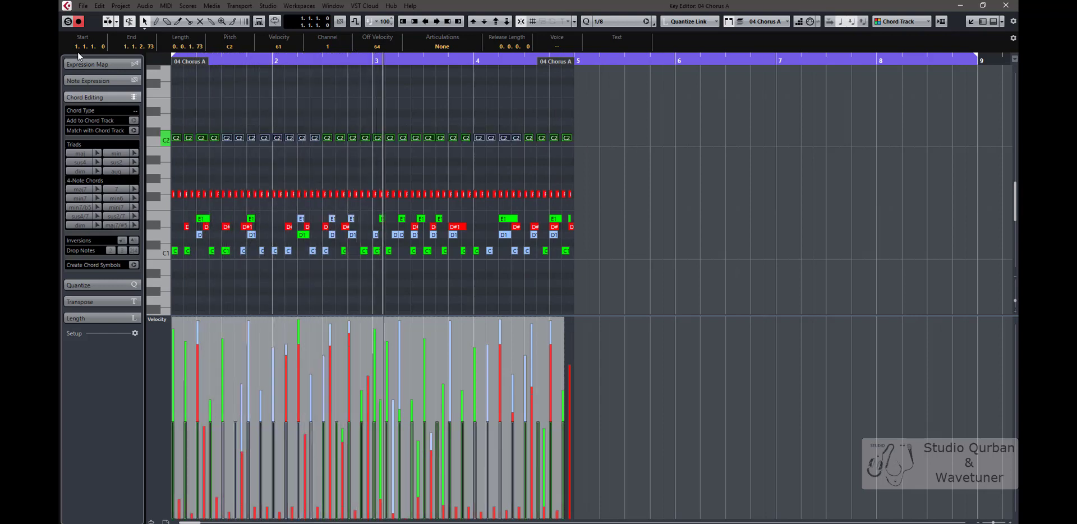
{"action": "key", "text": "Down"}
{"action": "key", "text": "Down"}
{"action": "key", "text": "Down"}
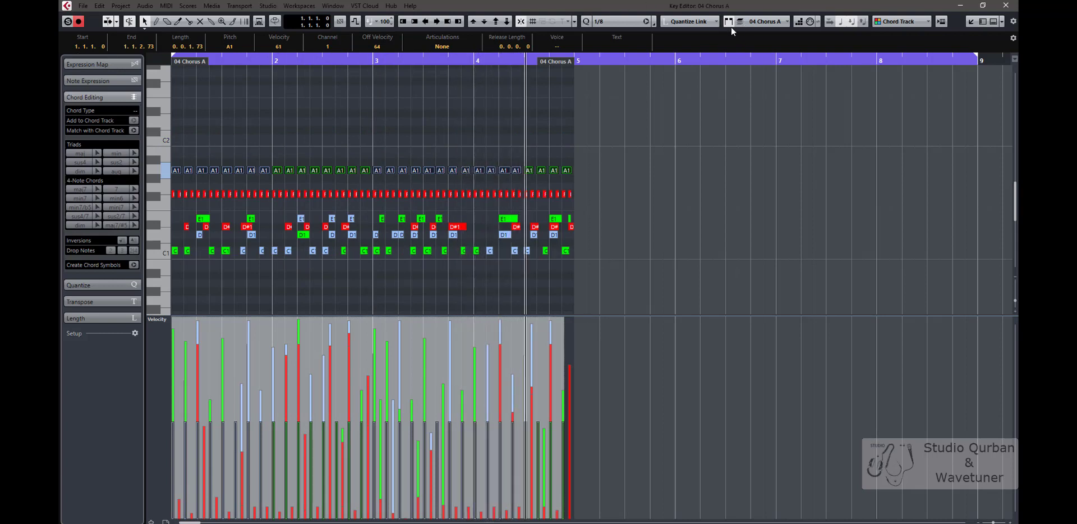
Step: Show the beat track's Triebwerk instrument beside the reopened Key Editor and check the playable range on its keyboard
{"action": "left_click", "coordinate": [942, 21]}
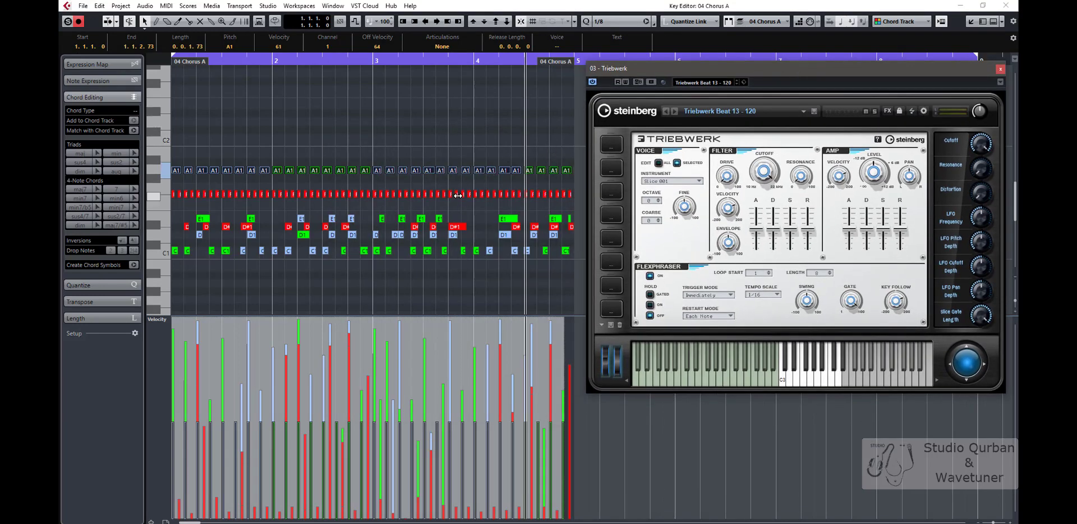
{"action": "key", "text": "ctrl+w"}
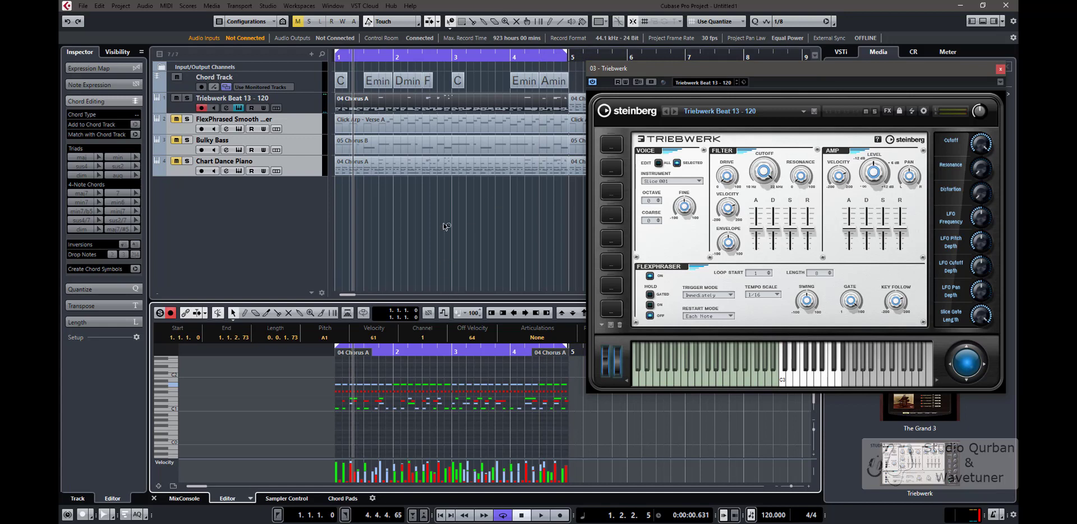
{"action": "double_click", "coordinate": [441, 108]}
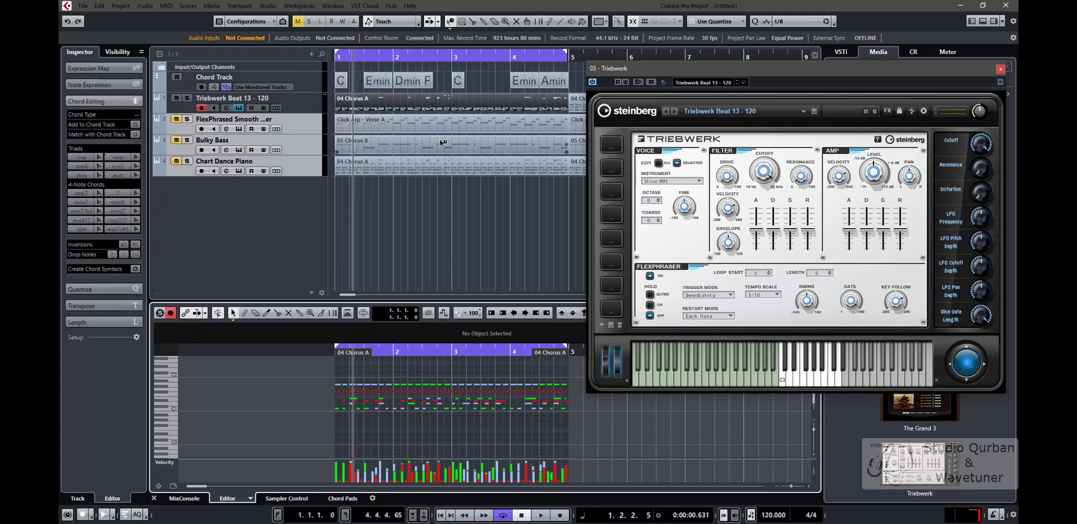
{"action": "left_click_drag", "start_coordinate": [763, 70], "coordinate": [705, 67]}
{"action": "left_click", "coordinate": [794, 316]}
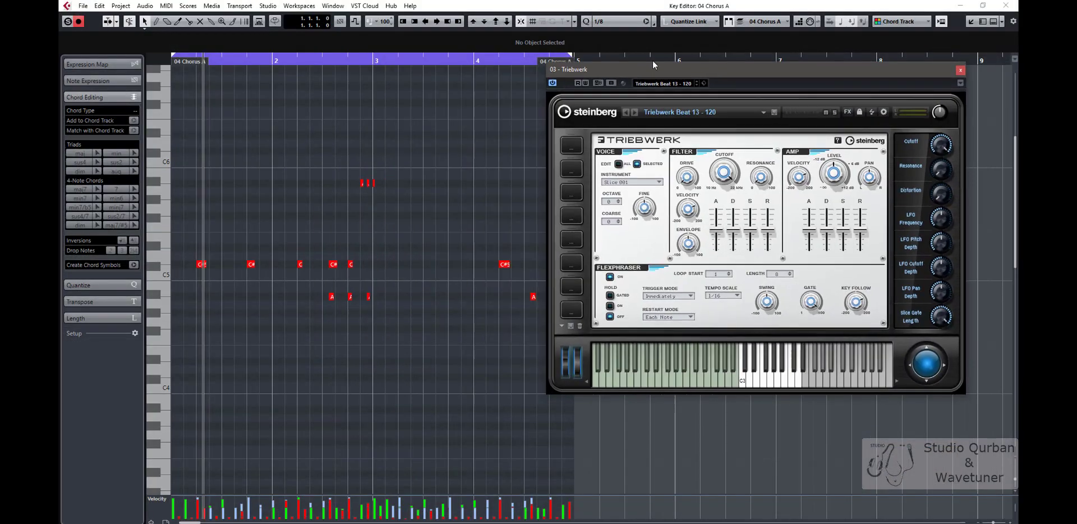
Step: Select all notes of the beat part and transpose them up two octaves so the lowest row sits on C3
{"action": "scroll", "coordinate": [282, 272], "scroll_direction": "down", "scroll_amount": 5}
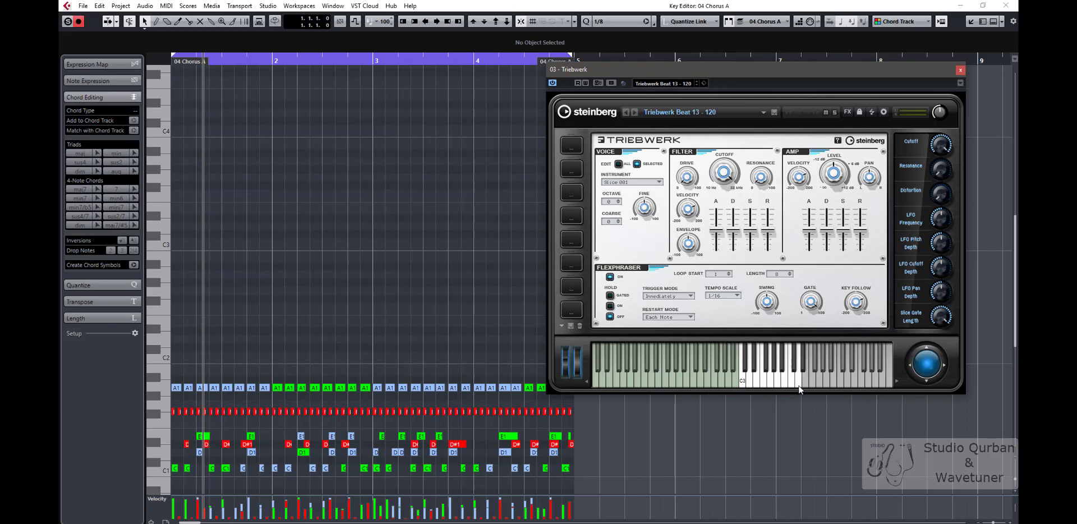
{"action": "scroll", "coordinate": [347, 369], "scroll_direction": "down", "scroll_amount": 3}
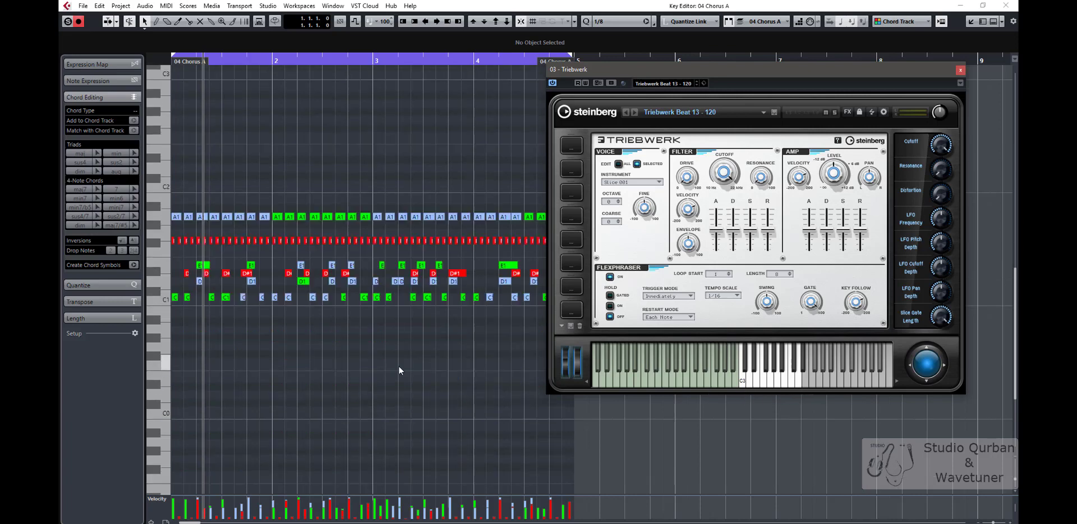
{"action": "key", "text": "ctrl+a"}
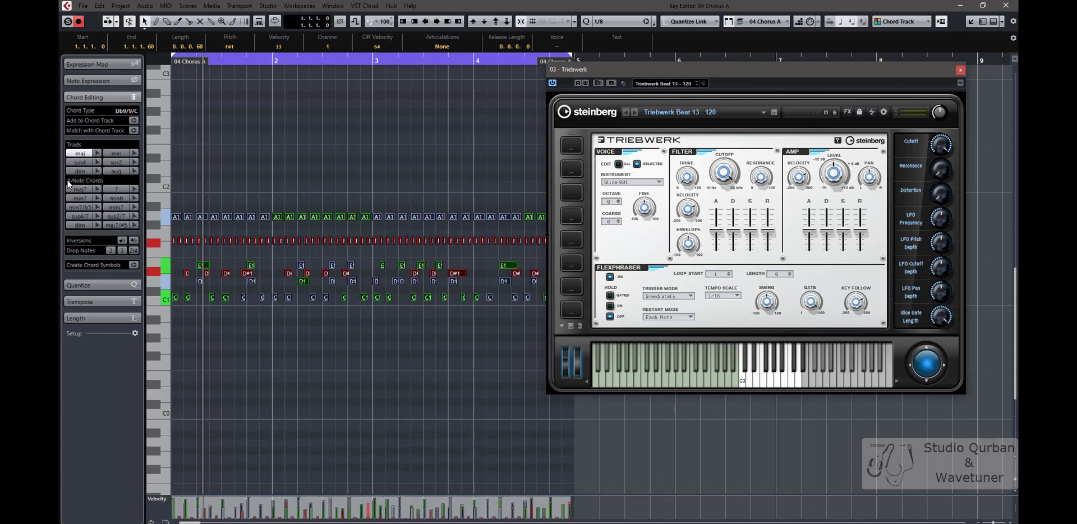
{"action": "key", "text": "Up"}
{"action": "key", "text": "Up"}
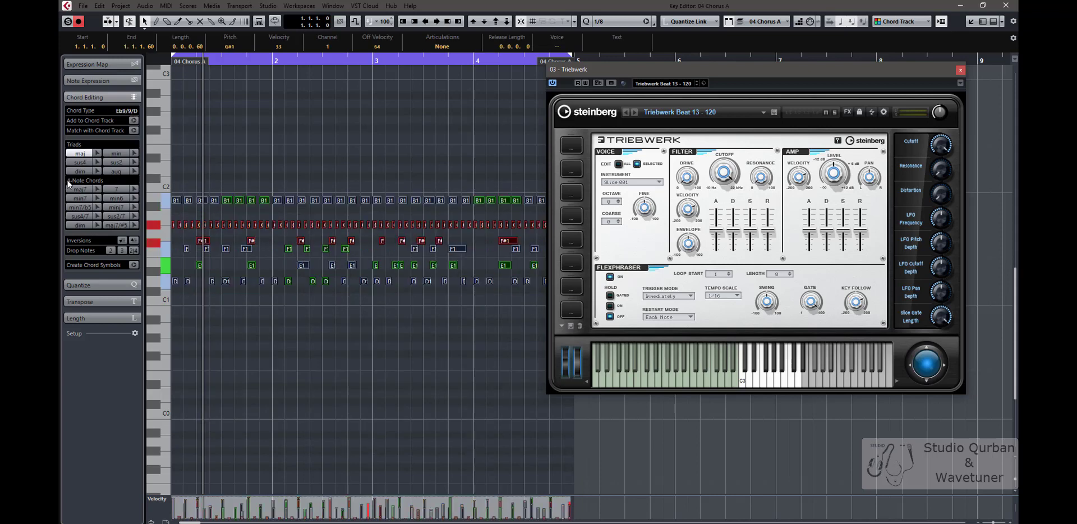
{"action": "key", "text": "shift+Up"}
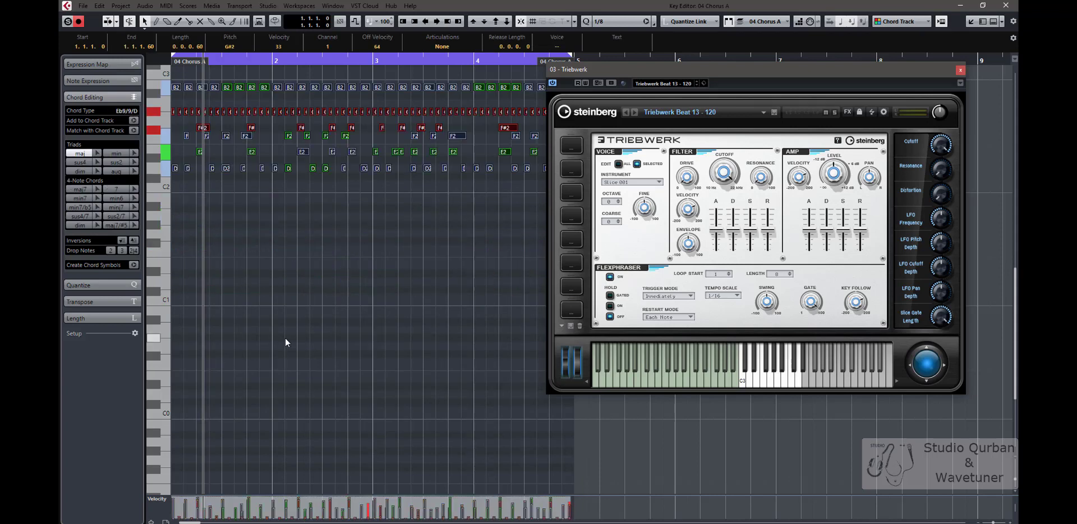
{"action": "scroll", "coordinate": [288, 339], "scroll_direction": "up", "scroll_amount": 5}
{"action": "key", "text": "Up"}
{"action": "key", "text": "Up"}
{"action": "key", "text": "Up"}
{"action": "key", "text": "Up"}
{"action": "key", "text": "Up"}
{"action": "key", "text": "Up"}
{"action": "key", "text": "Up"}
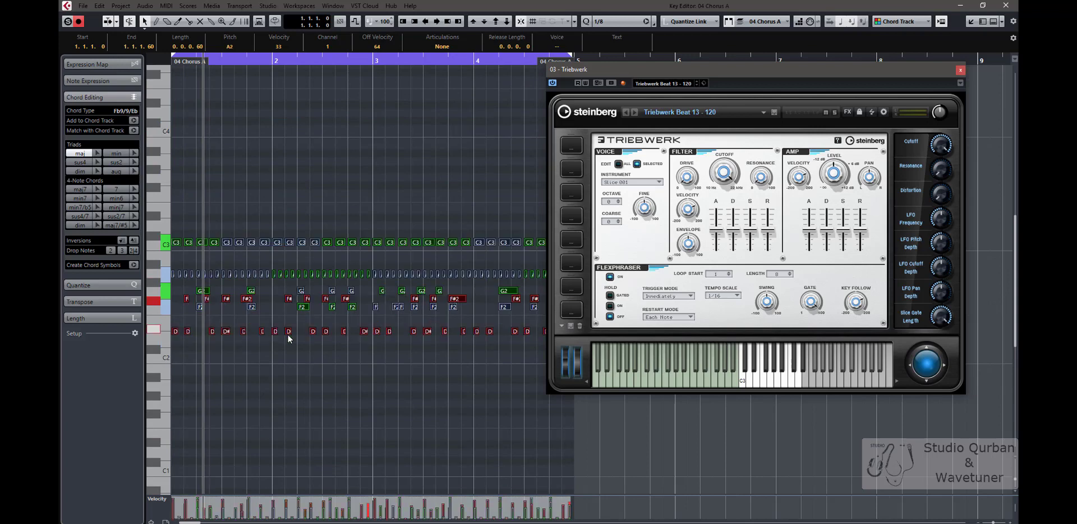
{"action": "key", "text": "Up"}
{"action": "key", "text": "Up"}
{"action": "key", "text": "Up"}
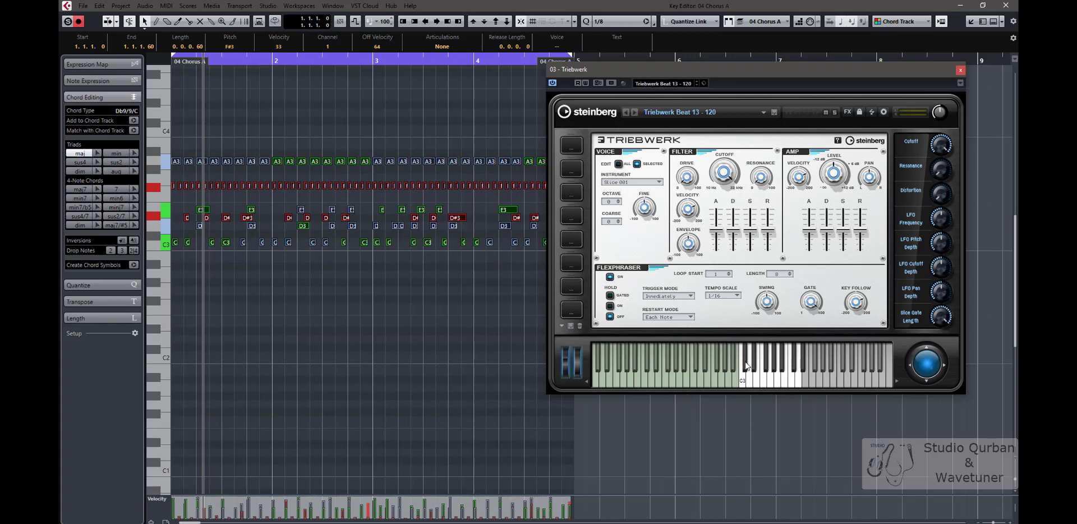
Step: Select the two upper note rows of the beat part and transpose them down 11 semitones, bringing the C#5 row to D4
{"action": "scroll", "coordinate": [390, 174], "scroll_direction": "up", "scroll_amount": 3}
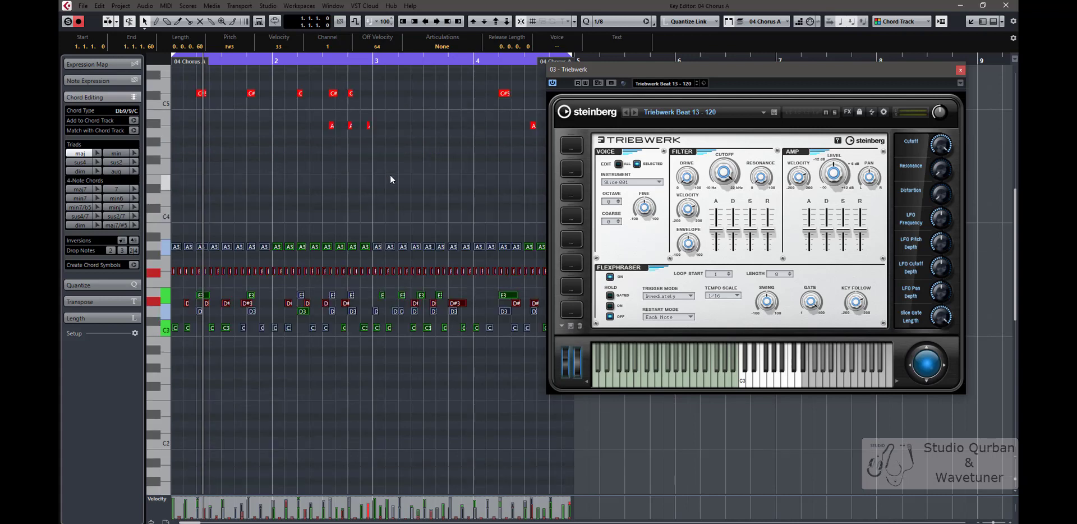
{"action": "scroll", "coordinate": [431, 181], "scroll_direction": "up", "scroll_amount": 6}
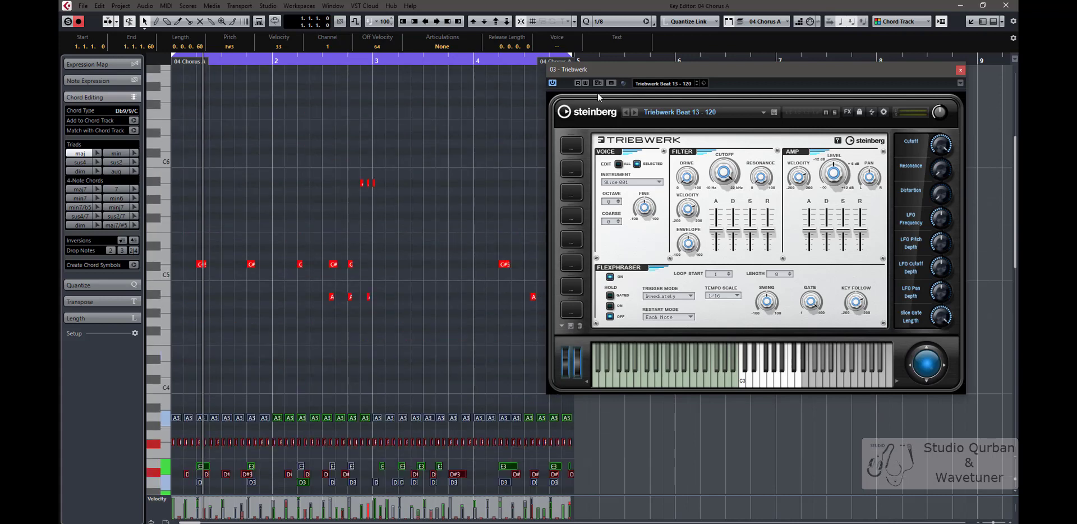
{"action": "left_click_drag", "start_coordinate": [640, 70], "coordinate": [716, 77]}
{"action": "mouse_move", "coordinate": [586, 312]}
{"action": "left_mouse_down"}
{"action": "mouse_move", "coordinate": [285, 278]}
{"action": "mouse_move", "coordinate": [184, 251]}
{"action": "left_mouse_up"}
{"action": "key", "text": "Down"}
{"action": "key", "text": "Down"}
{"action": "key", "text": "Down"}
{"action": "key", "text": "Down"}
{"action": "key", "text": "Down"}
{"action": "key", "text": "Down"}
{"action": "key", "text": "Down"}
{"action": "key", "text": "Down"}
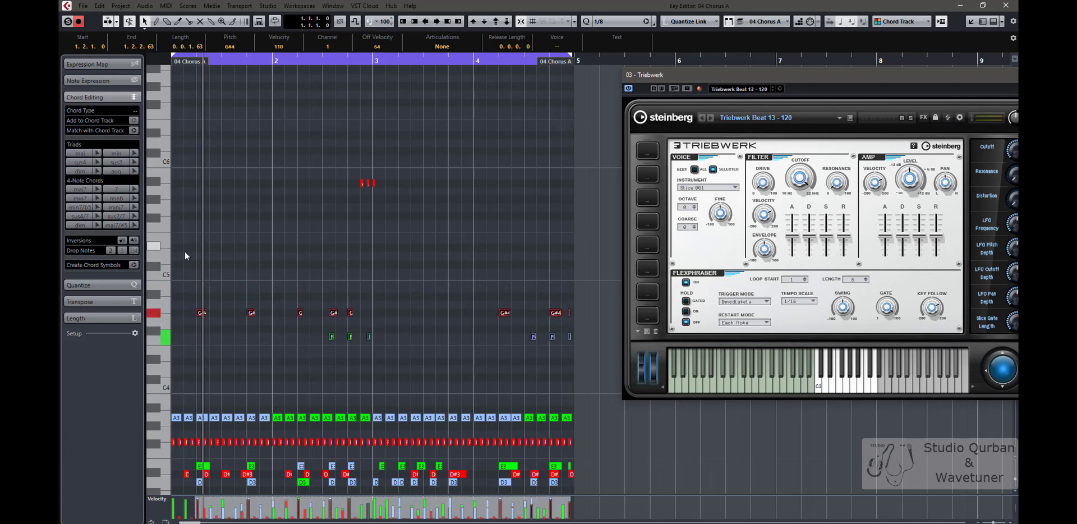
{"action": "key", "text": "Down"}
{"action": "key", "text": "Down"}
{"action": "key", "text": "Down"}
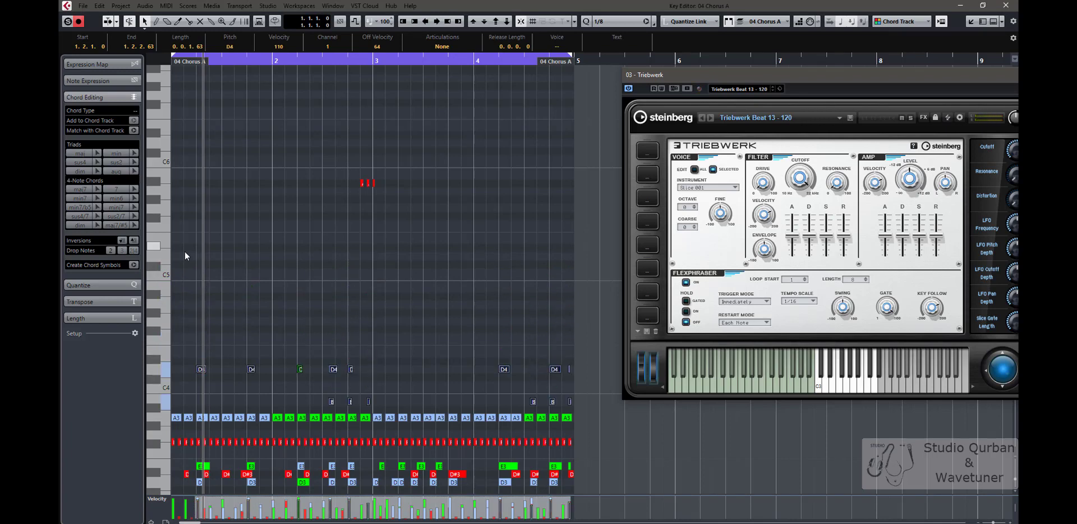
Step: Select the pair of short high notes just before bar 3 and transpose them down to C#4
{"action": "left_click_drag", "start_coordinate": [391, 226], "coordinate": [321, 162]}
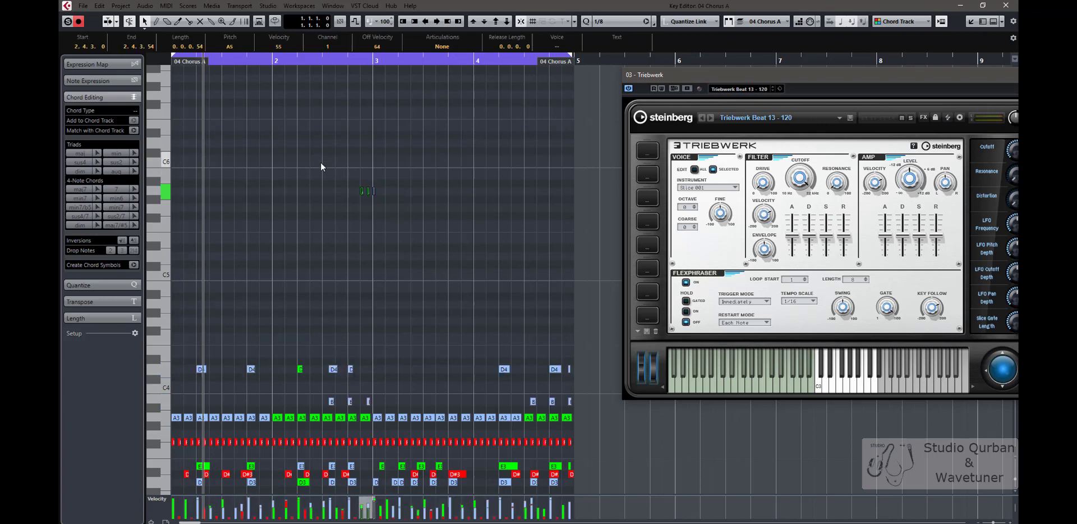
{"action": "key", "text": "Down"}
{"action": "key", "text": "Down"}
{"action": "key", "text": "Down"}
{"action": "key", "text": "Down"}
{"action": "key", "text": "Down"}
{"action": "key", "text": "Down"}
{"action": "key", "text": "Down"}
{"action": "key", "text": "Down"}
{"action": "key", "text": "Down"}
{"action": "key", "text": "Down"}
{"action": "key", "text": "Down"}
{"action": "key", "text": "Down"}
{"action": "key", "text": "Down"}
{"action": "key", "text": "Down"}
{"action": "key", "text": "Down"}
{"action": "key", "text": "Down"}
{"action": "key", "text": "Down"}
{"action": "key", "text": "Down"}
{"action": "key", "text": "Down"}
{"action": "key", "text": "Down"}
{"action": "key", "text": "Down"}
{"action": "scroll", "coordinate": [370, 243], "scroll_direction": "down", "scroll_amount": 5}
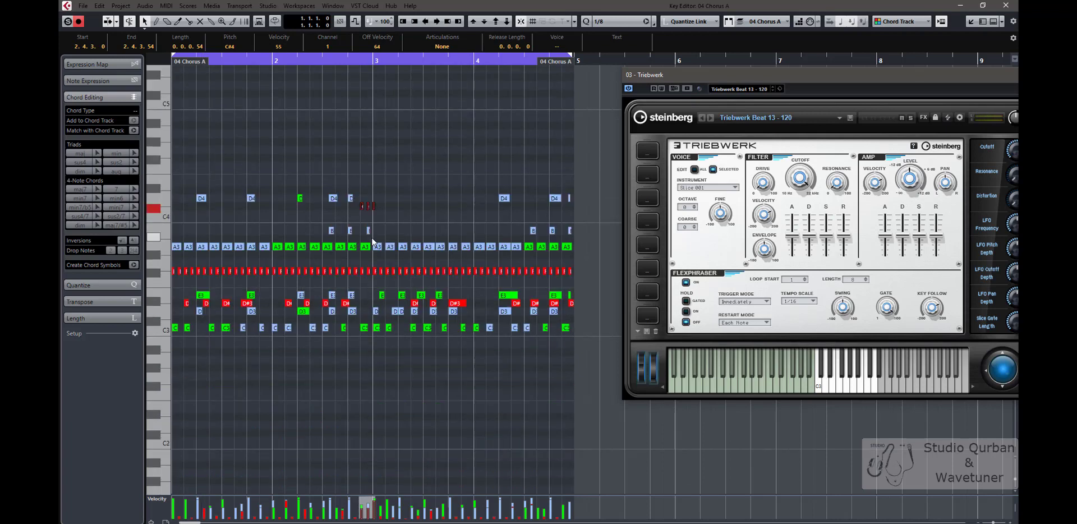
Step: Play the beat part and transpose its whole row of D3 notes up three semitones to F3
{"action": "key", "text": "space"}
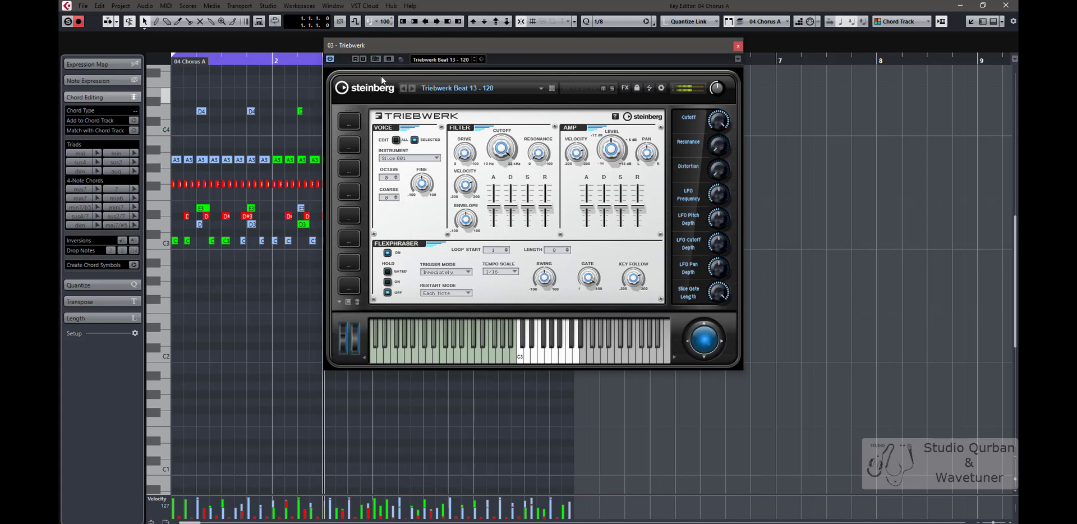
{"action": "left_click_drag", "start_coordinate": [429, 46], "coordinate": [740, 81]}
{"action": "left_click_drag", "start_coordinate": [577, 233], "coordinate": [174, 225]}
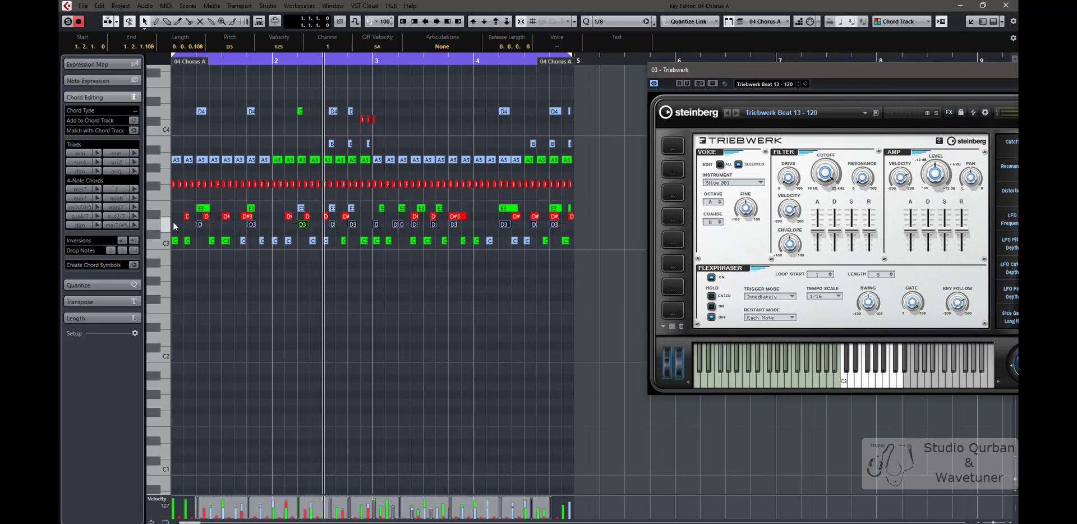
{"action": "key", "text": "Up"}
{"action": "key", "text": "Up"}
{"action": "key", "text": "Up"}
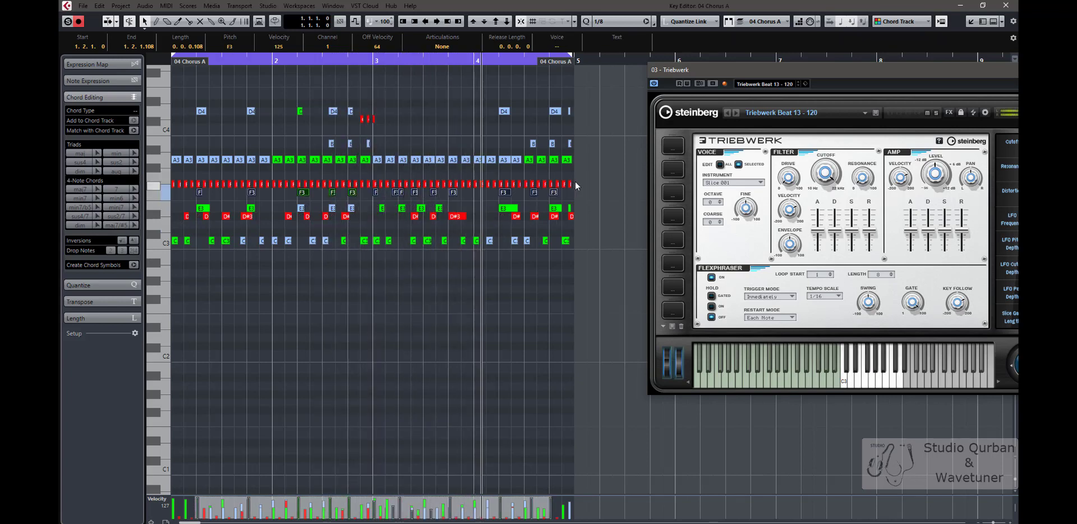
Step: Enlarge the velocity lane and lower the velocities of the D#3 row, bringing its first note to 25
{"action": "left_click_drag", "start_coordinate": [575, 181], "coordinate": [173, 179]}
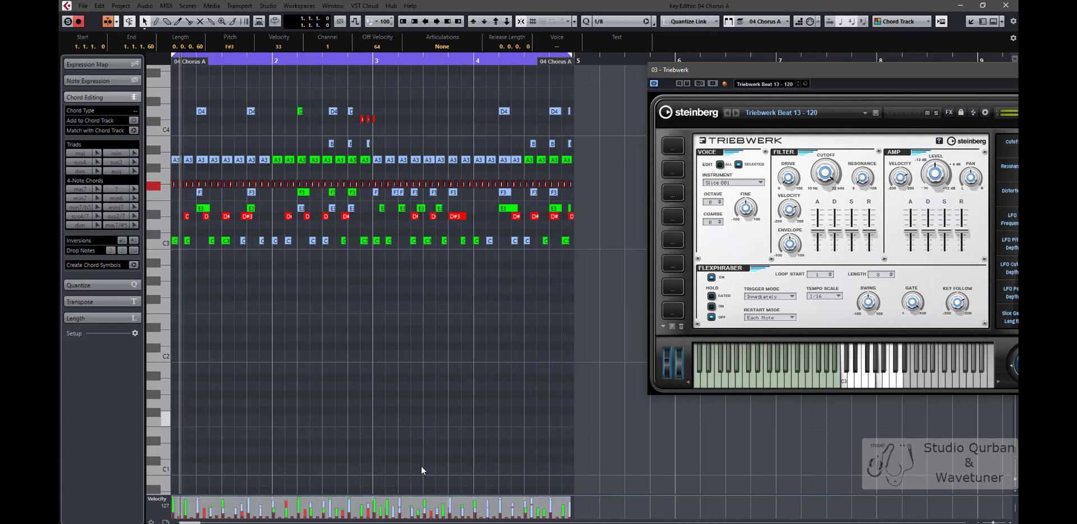
{"action": "left_click_drag", "start_coordinate": [397, 495], "coordinate": [392, 354]}
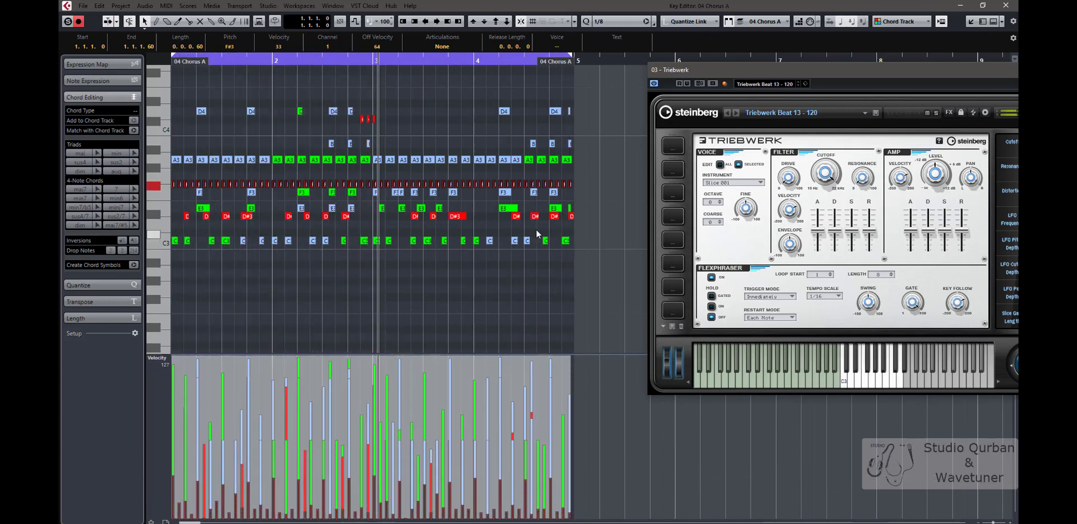
{"action": "left_click", "coordinate": [446, 227]}
{"action": "left_click_drag", "start_coordinate": [578, 223], "coordinate": [148, 215]}
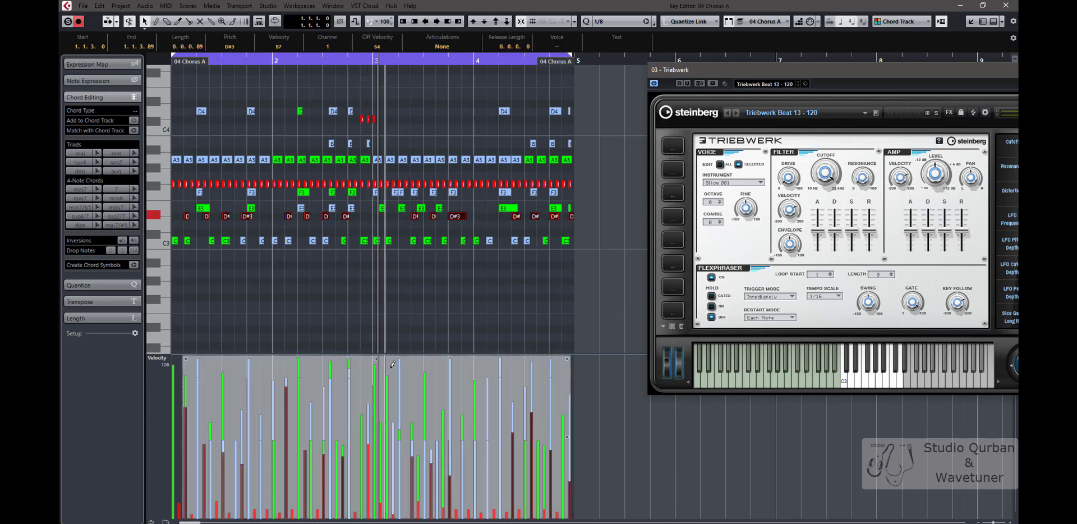
{"action": "left_click_drag", "start_coordinate": [567, 437], "coordinate": [546, 505]}
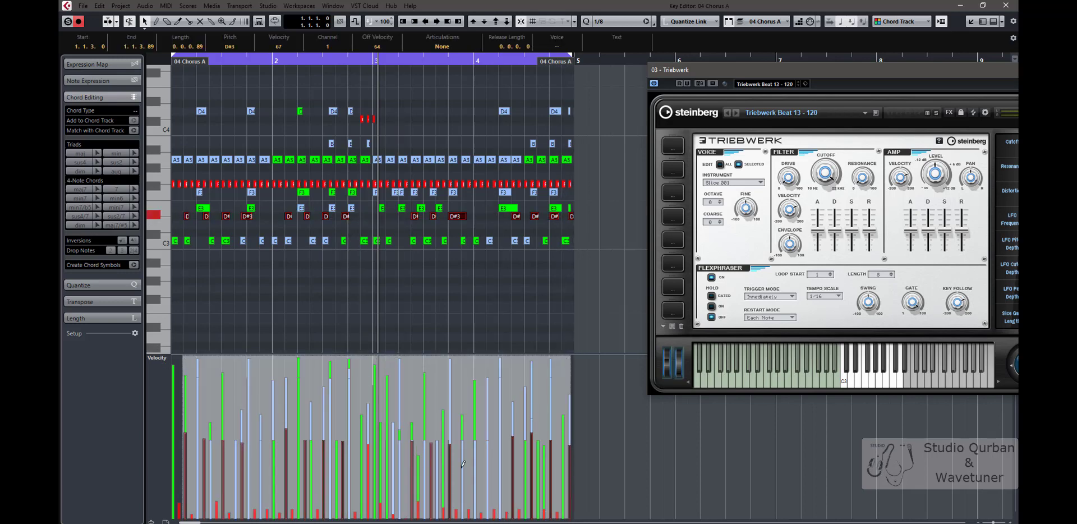
{"action": "left_click_drag", "start_coordinate": [377, 359], "coordinate": [376, 458]}
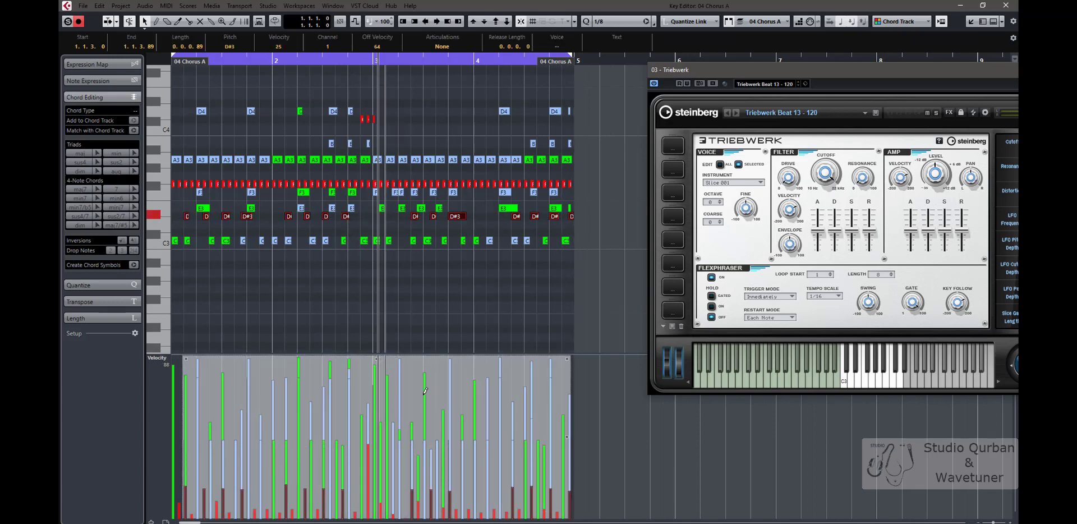
{"action": "key", "text": "space"}
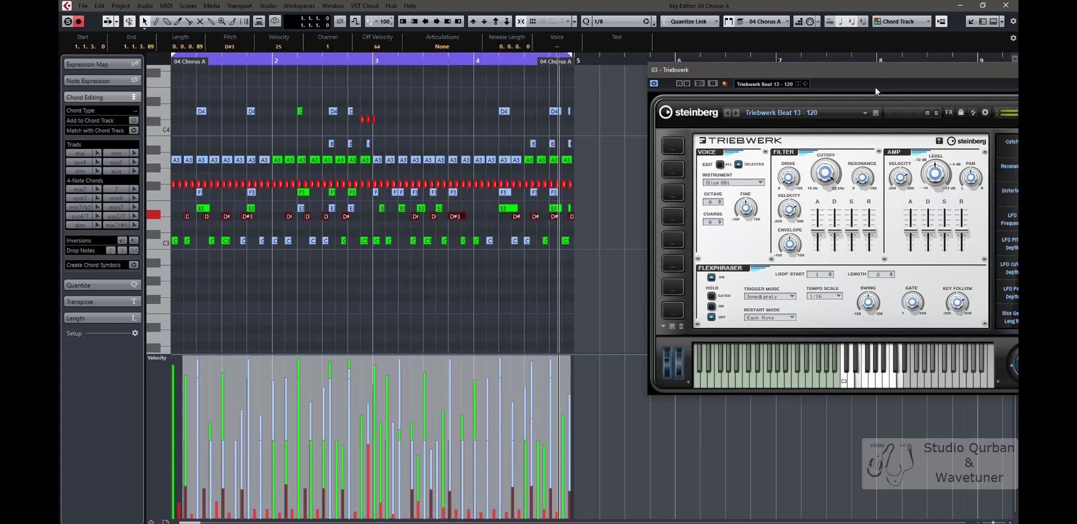
Step: Delete the A3 and B3 note rows from the beat part and play it back
{"action": "left_click", "coordinate": [744, 69]}
{"action": "left_click_drag", "start_coordinate": [745, 69], "coordinate": [545, 59]}
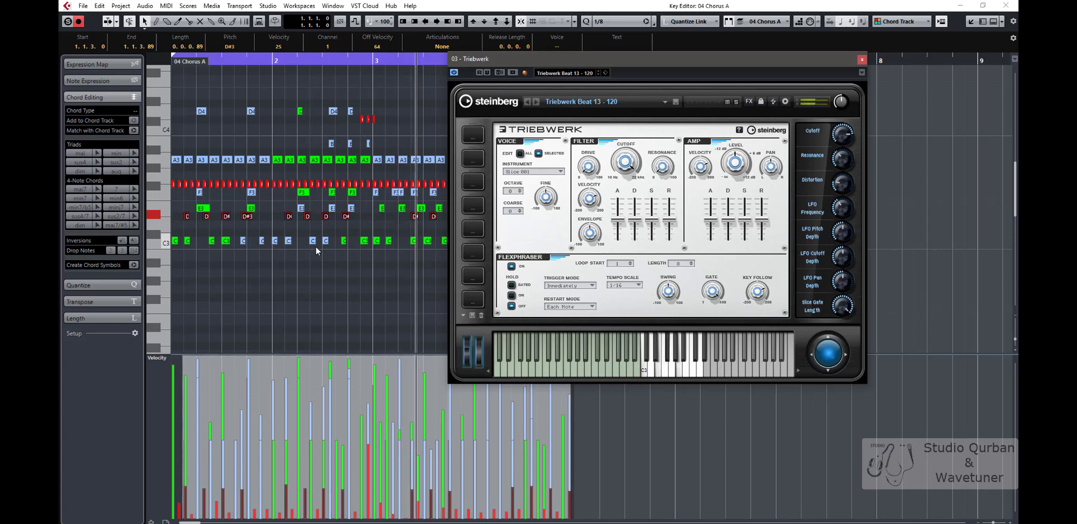
{"action": "left_click_drag", "start_coordinate": [499, 58], "coordinate": [645, 71]}
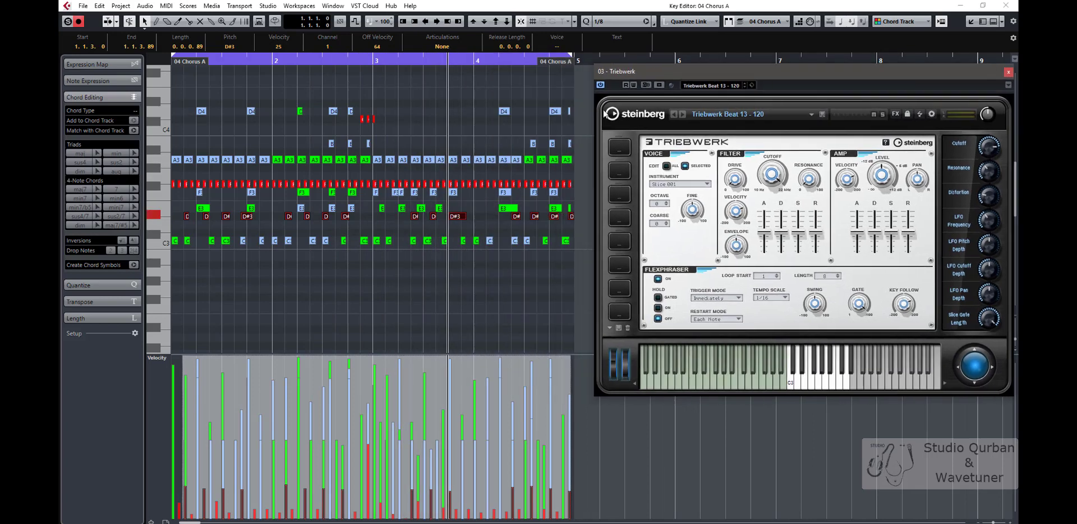
{"action": "left_click_drag", "start_coordinate": [581, 167], "coordinate": [152, 148]}
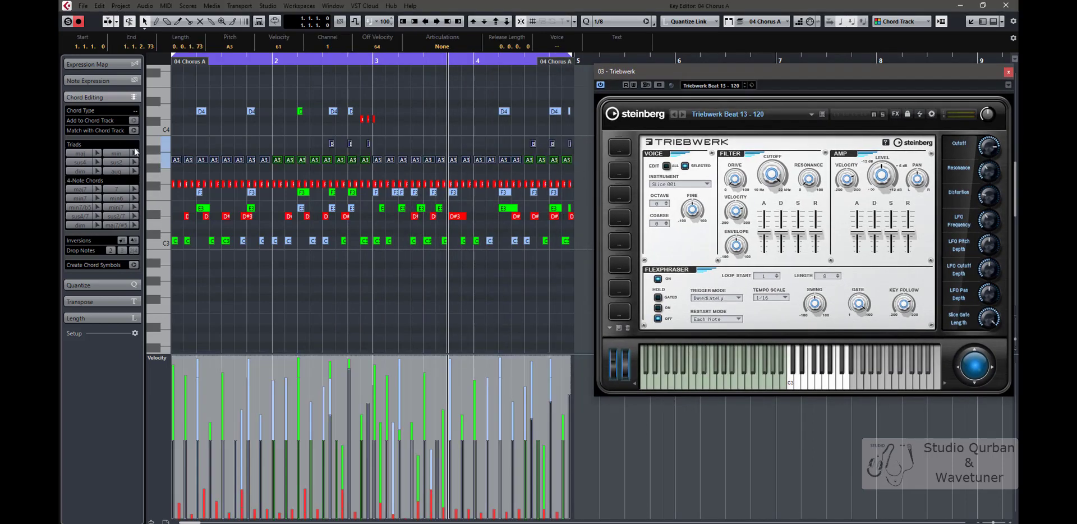
{"action": "key", "text": "Delete"}
{"action": "key", "text": "space"}
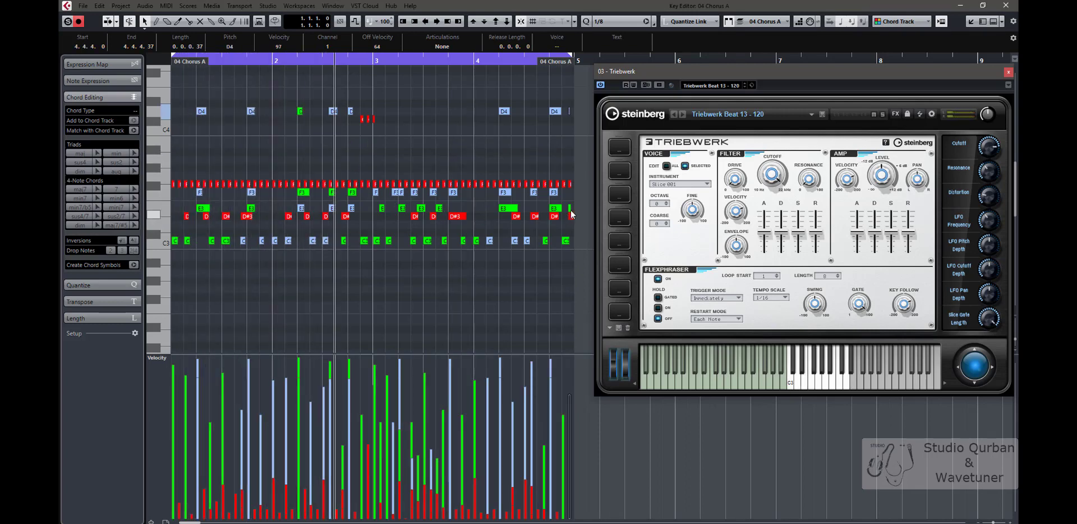
Step: Lower the velocities of the E3 and F3 rows, bringing their first notes to 58 and 62, and play the part
{"action": "left_click_drag", "start_coordinate": [575, 211], "coordinate": [179, 198]}
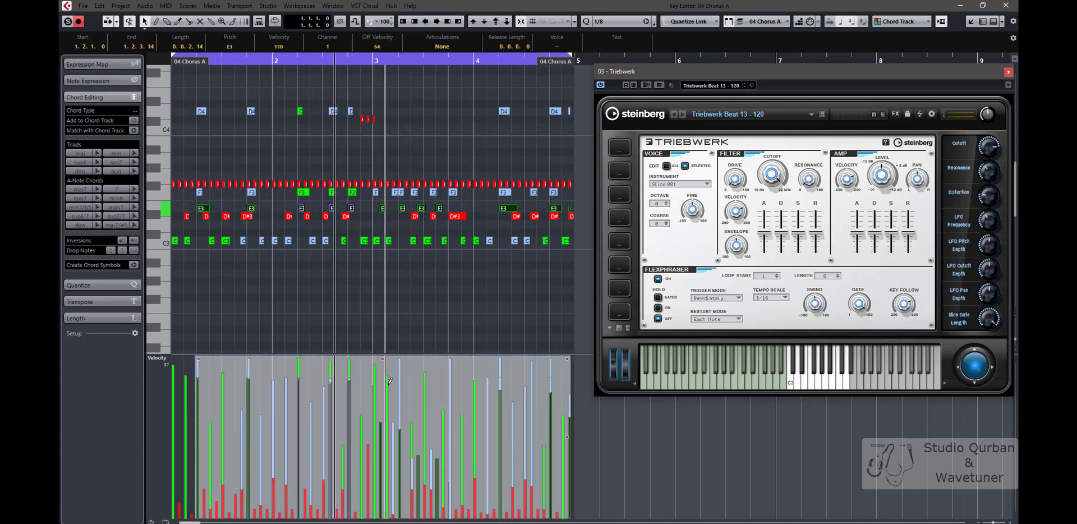
{"action": "left_click_drag", "start_coordinate": [377, 360], "coordinate": [375, 391]}
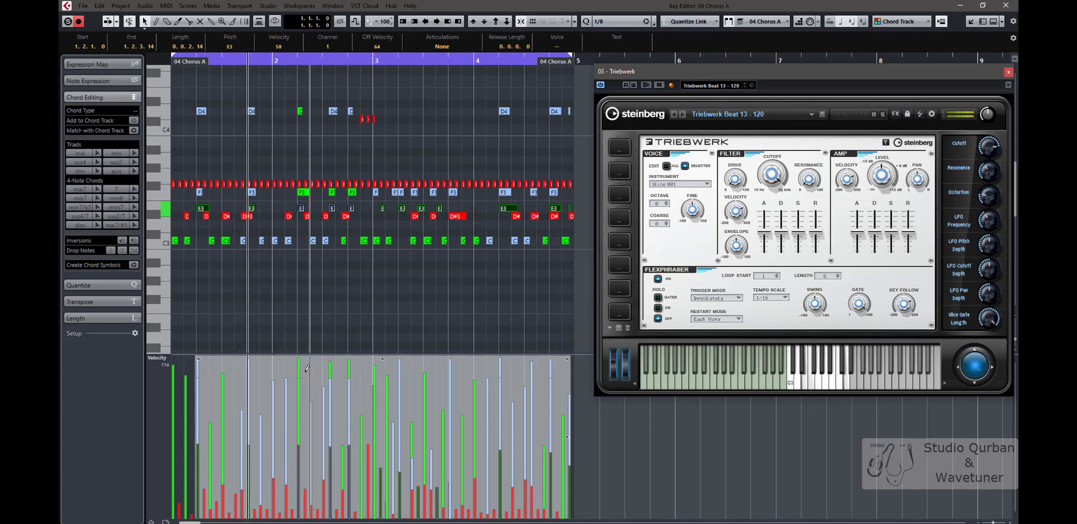
{"action": "left_click_drag", "start_coordinate": [565, 199], "coordinate": [169, 195]}
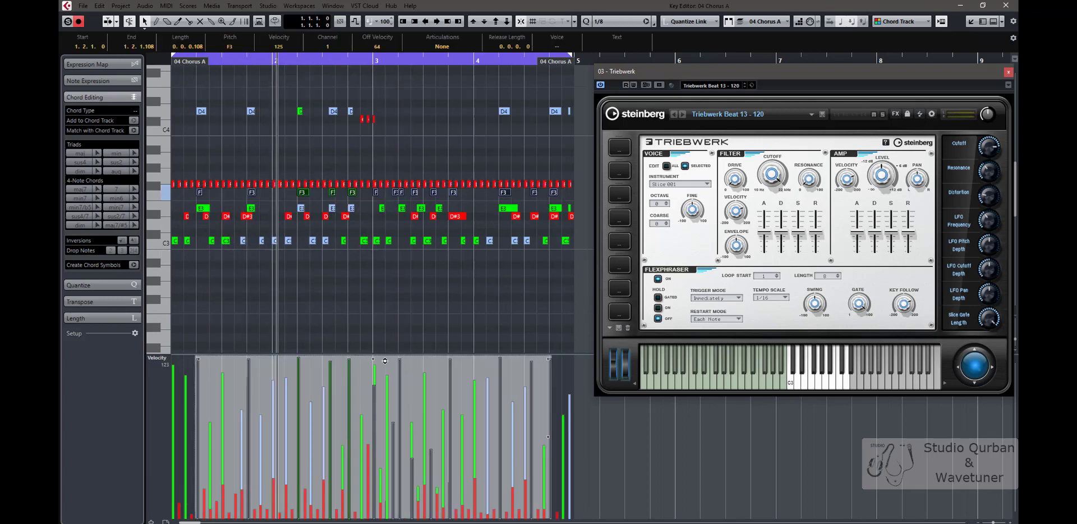
{"action": "left_click_drag", "start_coordinate": [379, 358], "coordinate": [379, 385]}
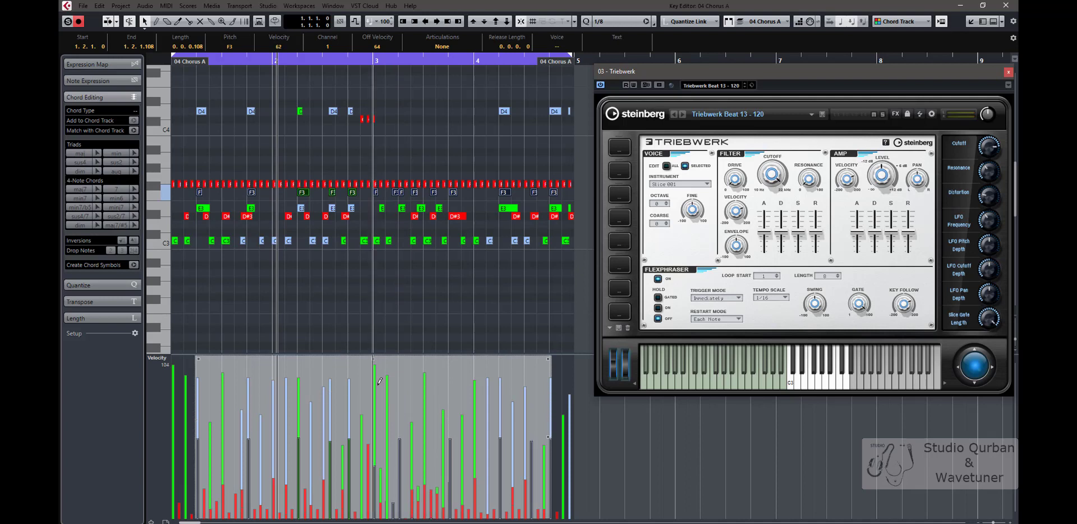
{"action": "key", "text": "period"}
{"action": "key", "text": "space"}
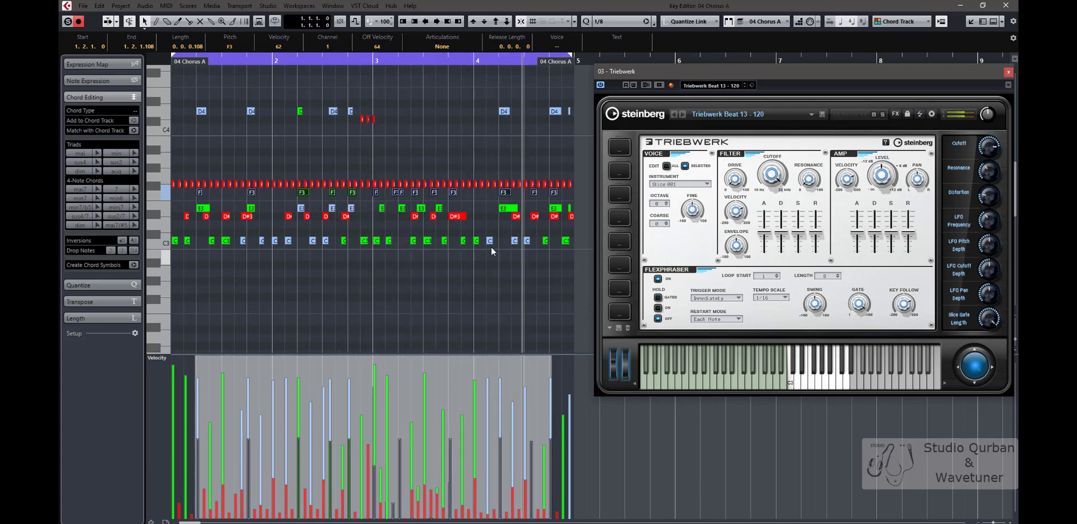
Step: Select the D4 and C#4 notes of the beat part and transpose them down six semitones to G#3 and G3
{"action": "left_click", "coordinate": [528, 126]}
{"action": "left_click_drag", "start_coordinate": [578, 128], "coordinate": [170, 83]}
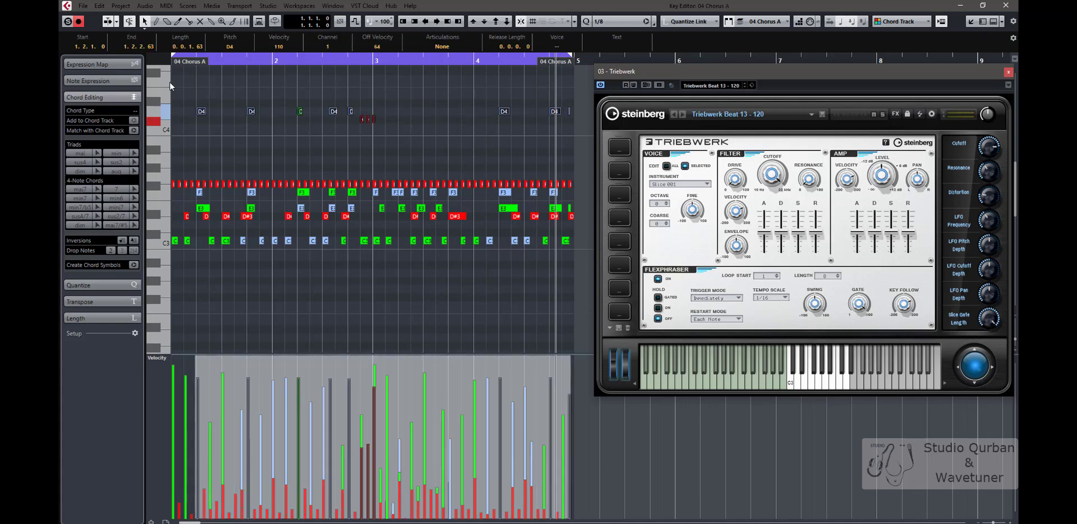
{"action": "key", "text": "Down"}
{"action": "key", "text": "Down"}
{"action": "key", "text": "Down"}
{"action": "key", "text": "Down"}
{"action": "key", "text": "Down"}
{"action": "key", "text": "Down"}
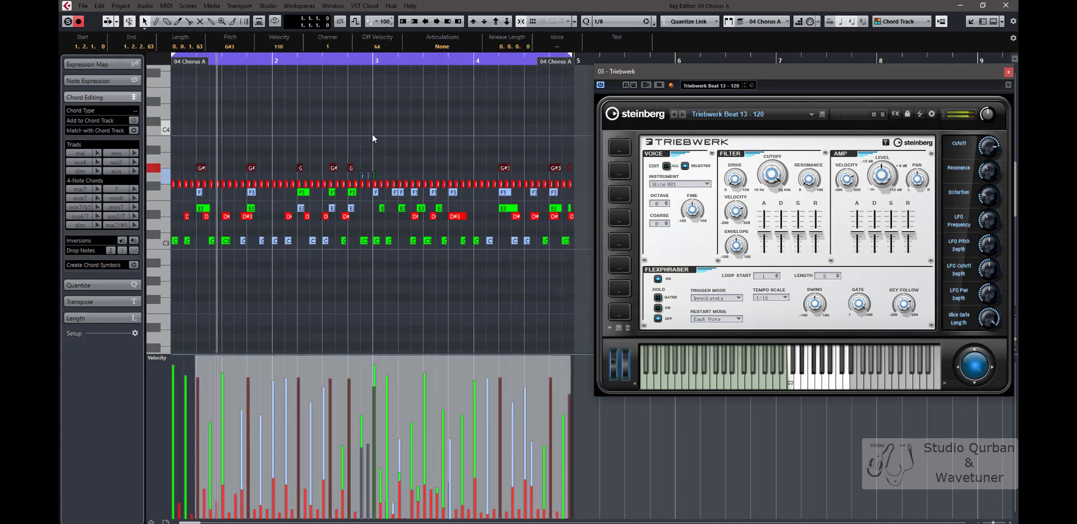
Step: Delete the dense F#3 note row from the beat part and close the Key Editor and the Triebwerk window
{"action": "left_click_drag", "start_coordinate": [579, 181], "coordinate": [172, 185]}
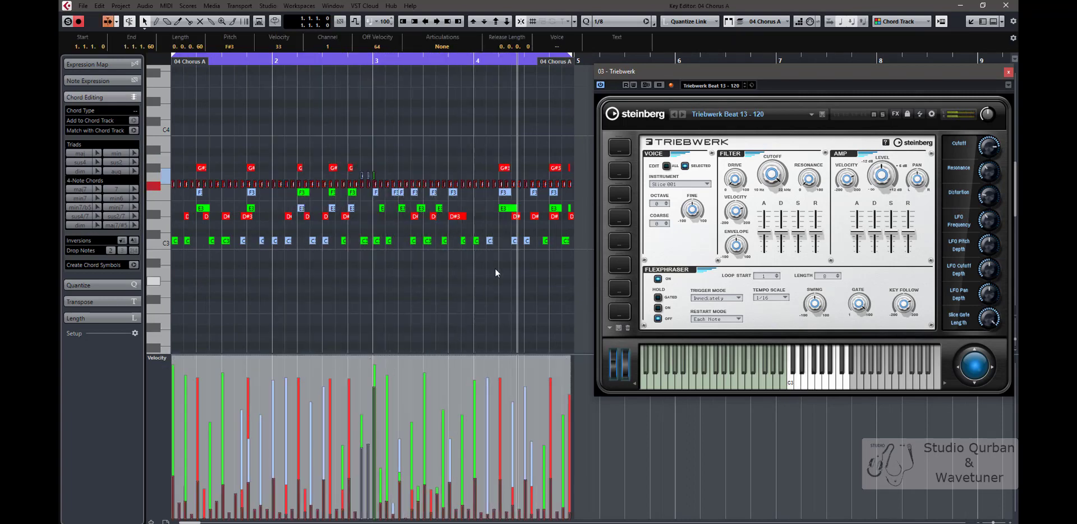
{"action": "key", "text": "Delete"}
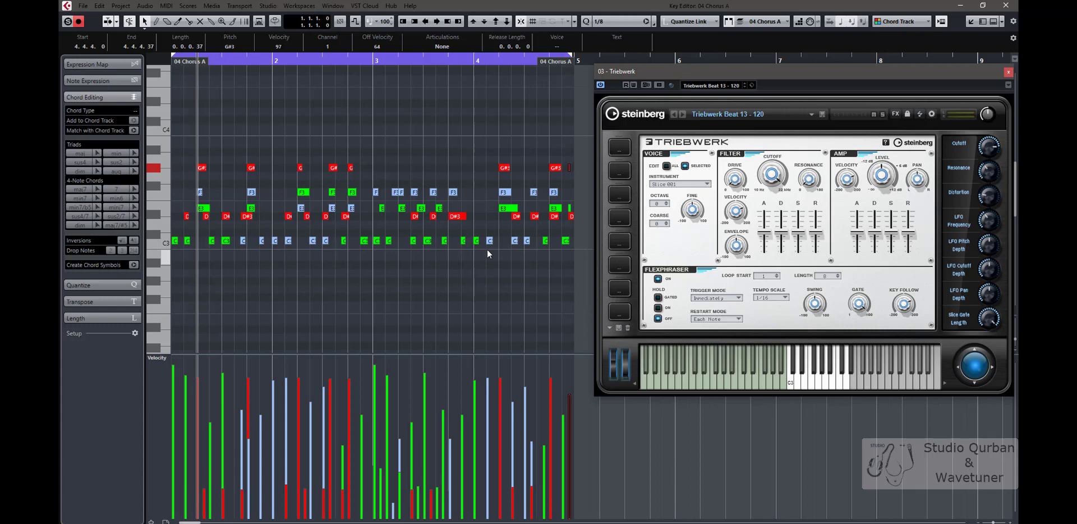
{"action": "key", "text": "Return"}
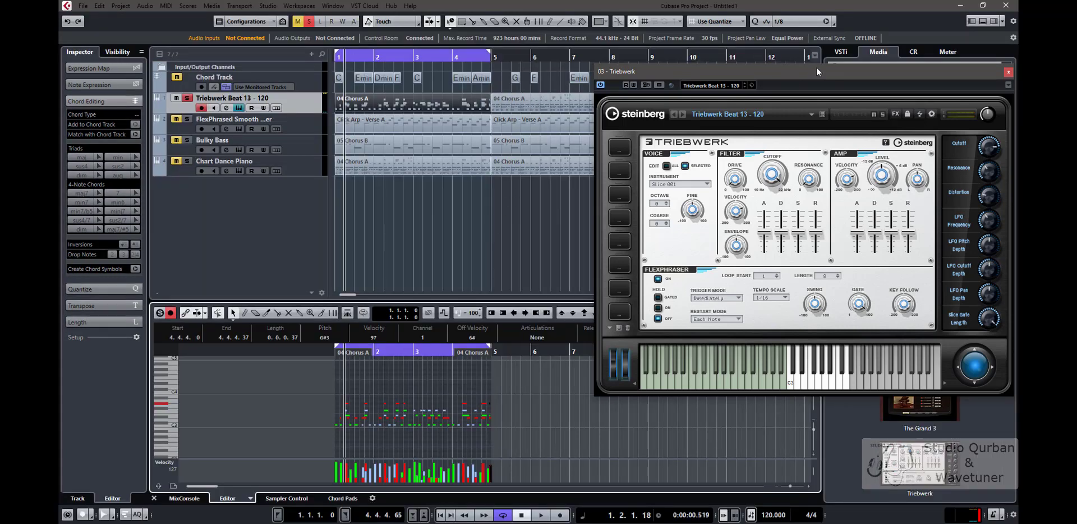
{"action": "left_click_drag", "start_coordinate": [817, 71], "coordinate": [669, 105]}
{"action": "left_click", "coordinate": [861, 106]}
Step: Replace the second beat part at bar 5 with a duplicate of the edited first part
{"action": "left_click", "coordinate": [619, 104]}
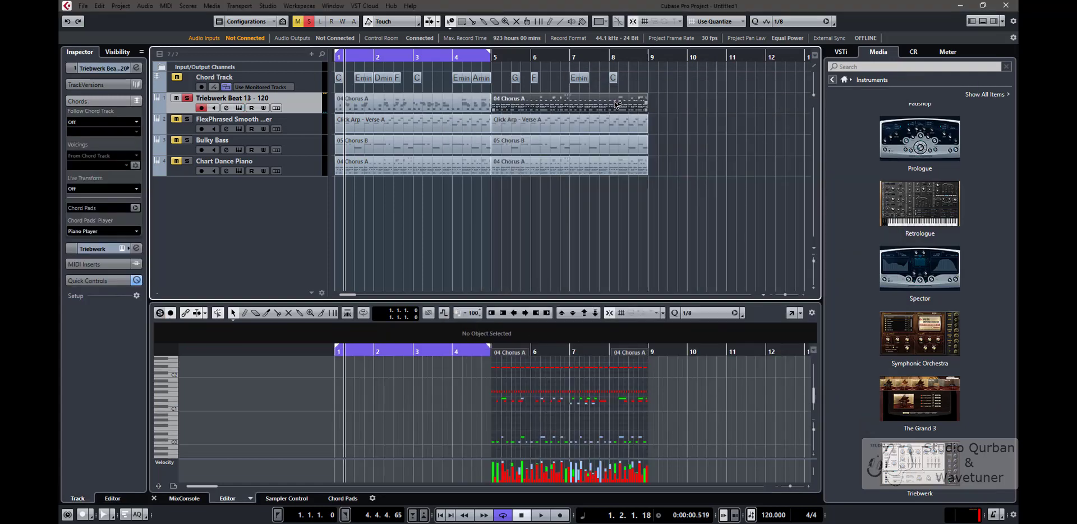
{"action": "key", "text": "Delete"}
{"action": "left_click", "coordinate": [468, 103]}
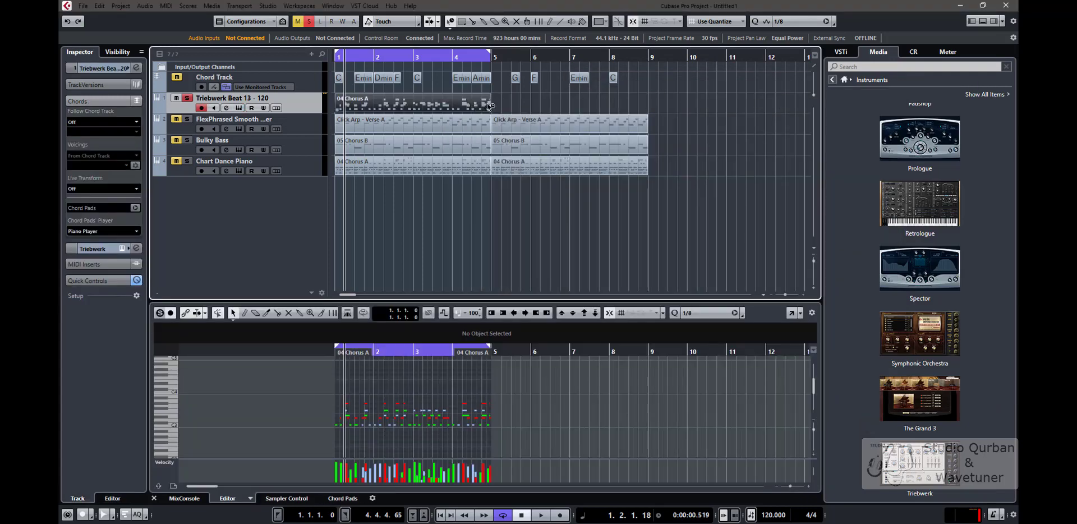
{"action": "key", "text": "ctrl+d"}
Step: Replace both Chart Dance Piano parts with copies of the two edited beat parts and select that track
{"action": "left_click_drag", "start_coordinate": [668, 171], "coordinate": [315, 172]}
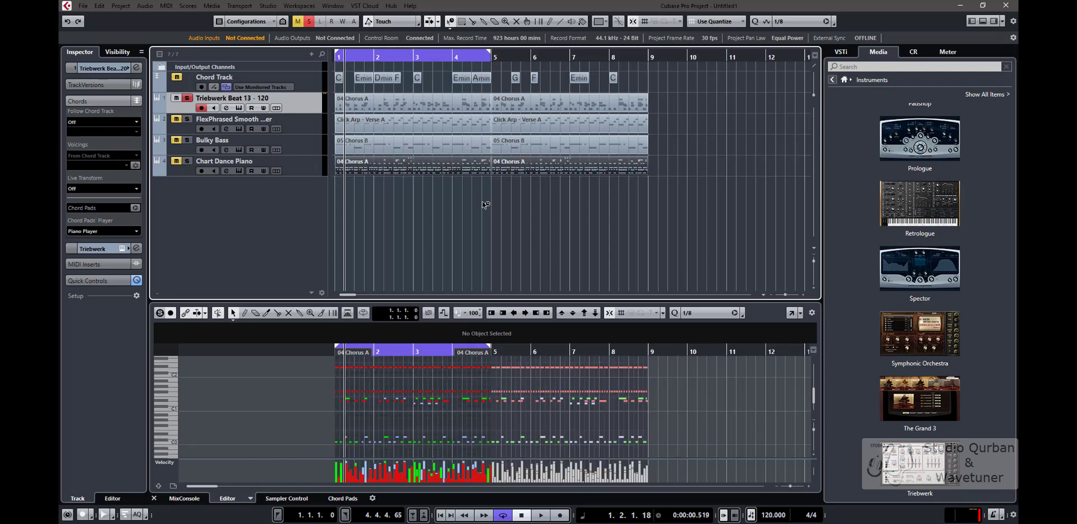
{"action": "key", "text": "Delete"}
{"action": "left_click_drag", "start_coordinate": [351, 105], "coordinate": [354, 99]}
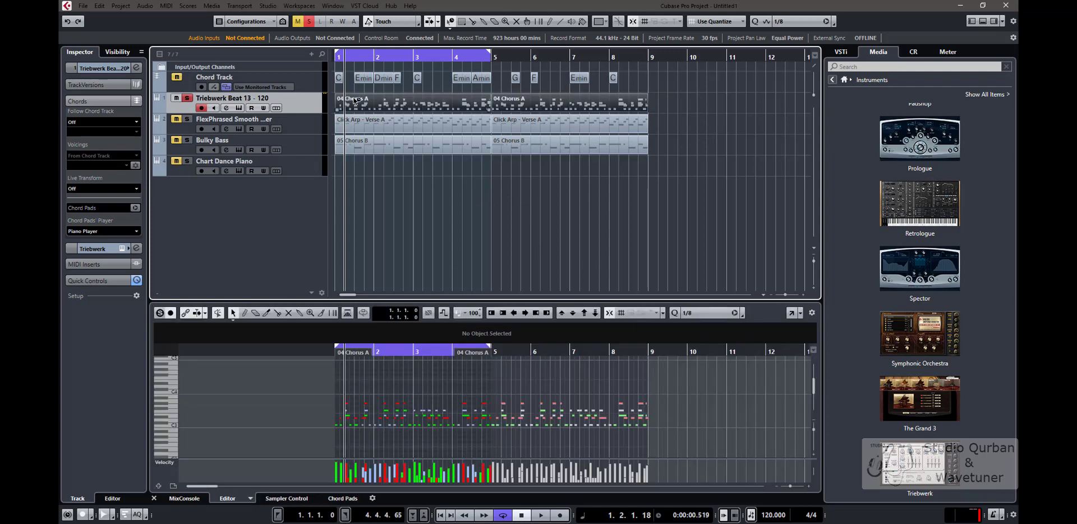
{"action": "left_click_drag", "start_coordinate": [343, 141], "coordinate": [343, 163]}
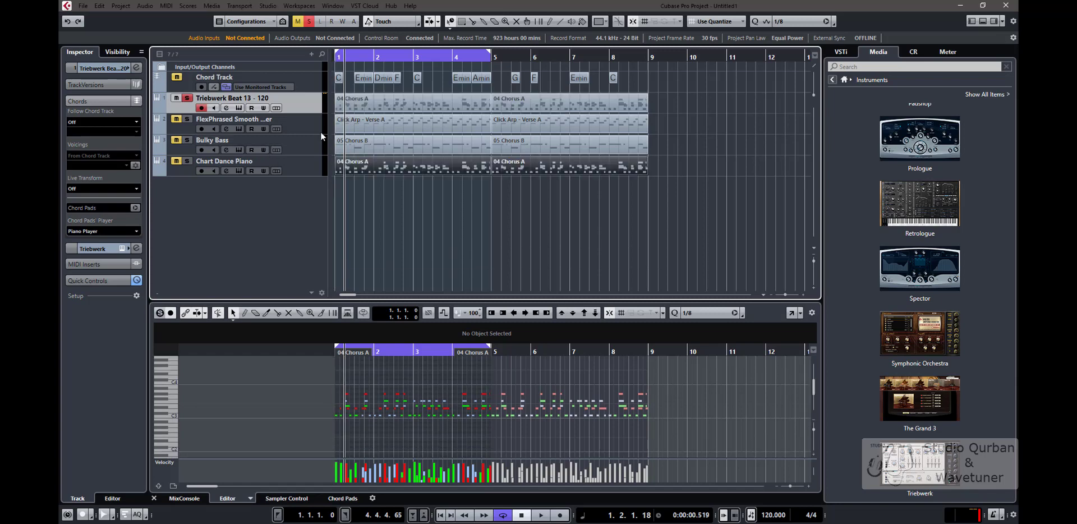
{"action": "left_click", "coordinate": [315, 172]}
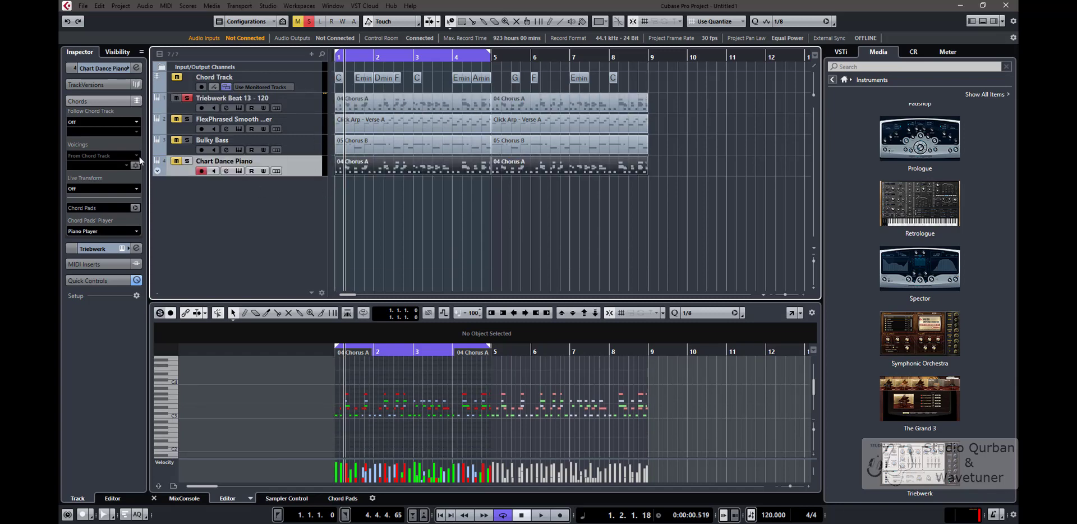
Step: Set the Chart Dance Piano track to follow the chord track in Chords mode and unsolo the Triebwerk Beat 13 - 120 track
{"action": "left_click", "coordinate": [91, 122]}
{"action": "left_click", "coordinate": [95, 161]}
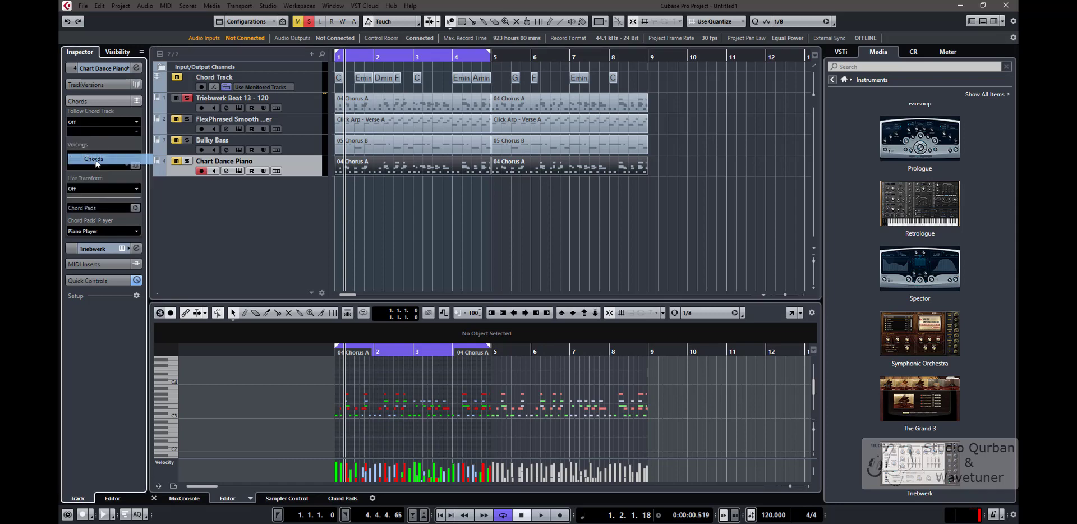
{"action": "left_click", "coordinate": [542, 281]}
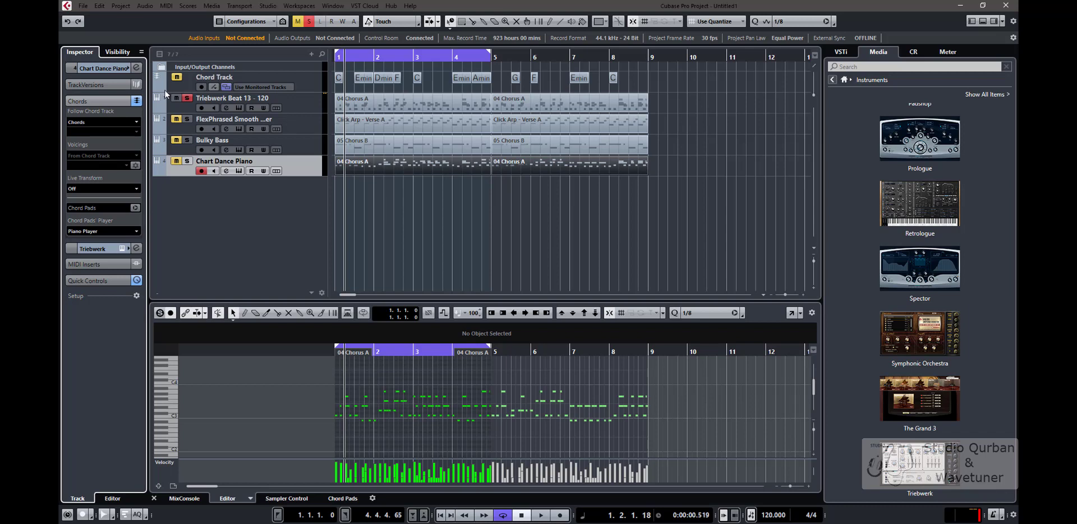
{"action": "left_click", "coordinate": [187, 99]}
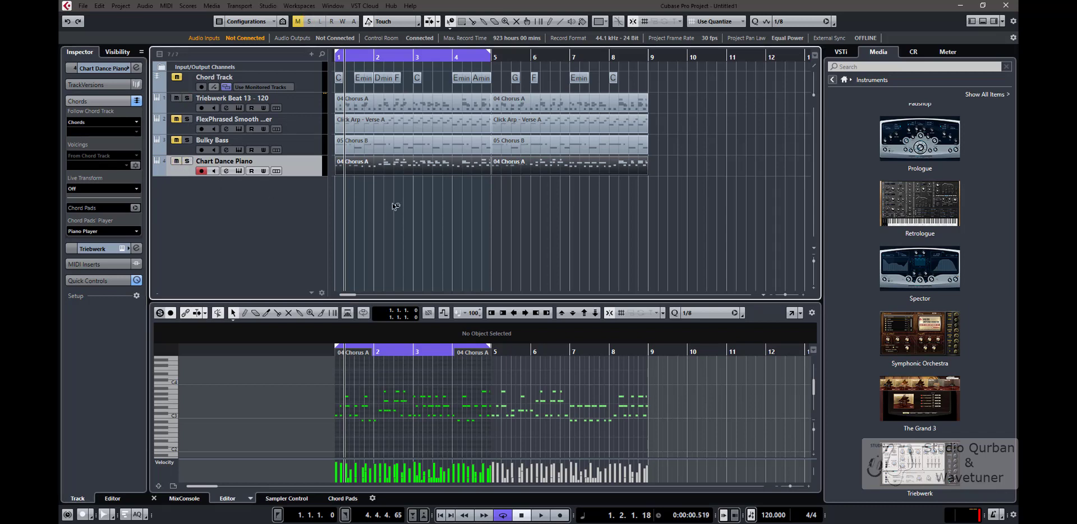
Step: Extend the cycle range to bar 9 and play the arrangement from the start
{"action": "key", "text": "space"}
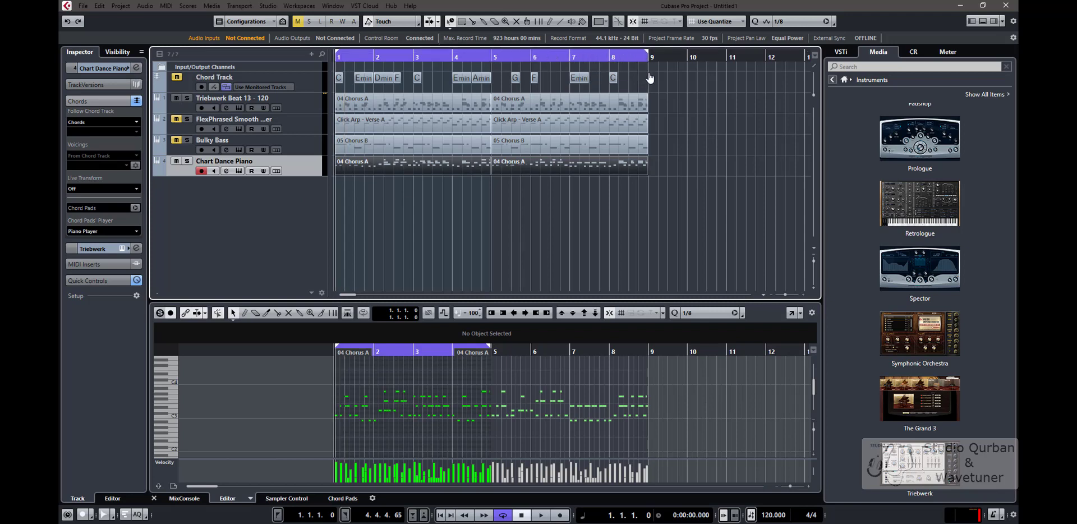
{"action": "left_click_drag", "start_coordinate": [649, 78], "coordinate": [646, 74]}
{"action": "key", "text": "space"}
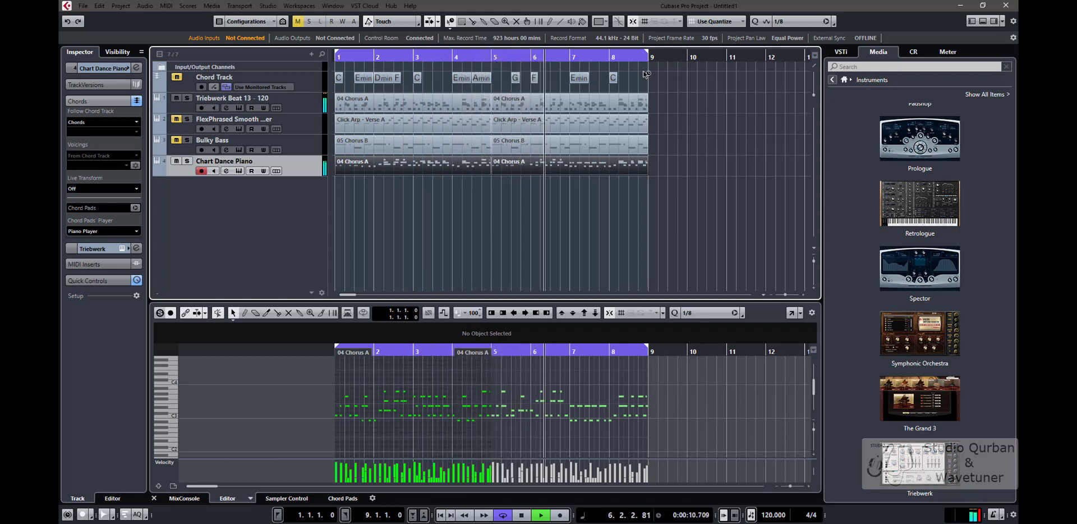
{"action": "key", "text": "space"}
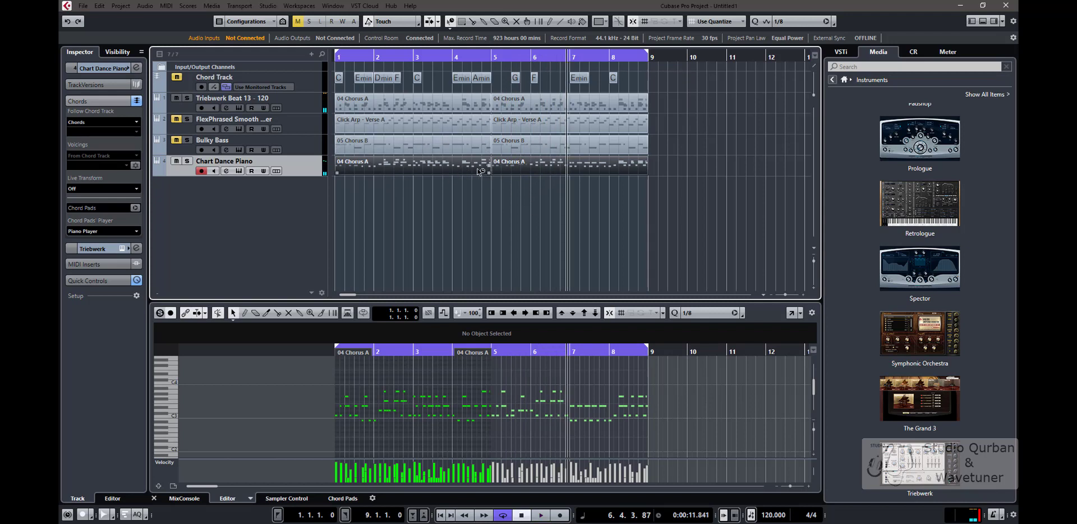
Step: Glue the two Chart Dance Piano parts into one continuous part
{"action": "left_click", "coordinate": [443, 182]}
{"action": "left_click_drag", "start_coordinate": [431, 171], "coordinate": [433, 173]}
{"action": "left_click", "coordinate": [485, 187]}
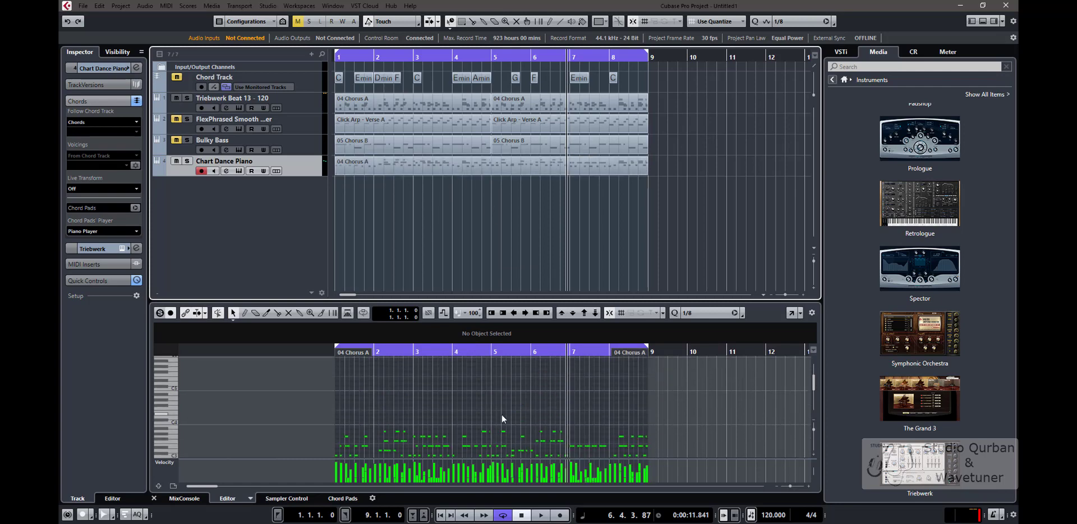
Step: Select the low note rows of the merged piano part and, during playback, nudge them later by two 1/8 steps
{"action": "left_click", "coordinate": [353, 431]}
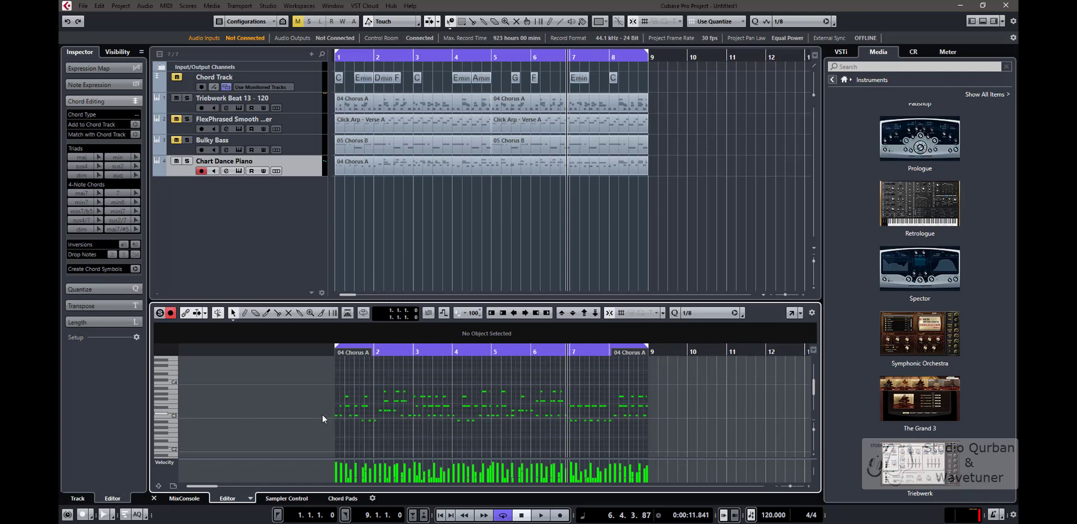
{"action": "left_click_drag", "start_coordinate": [323, 418], "coordinate": [486, 418]}
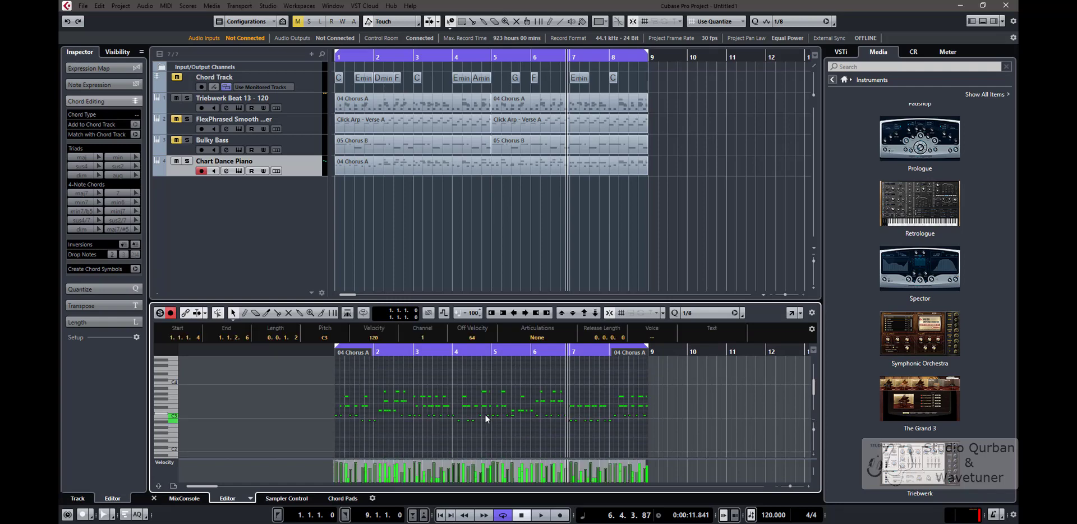
{"action": "key", "text": "period"}
{"action": "key", "text": "space"}
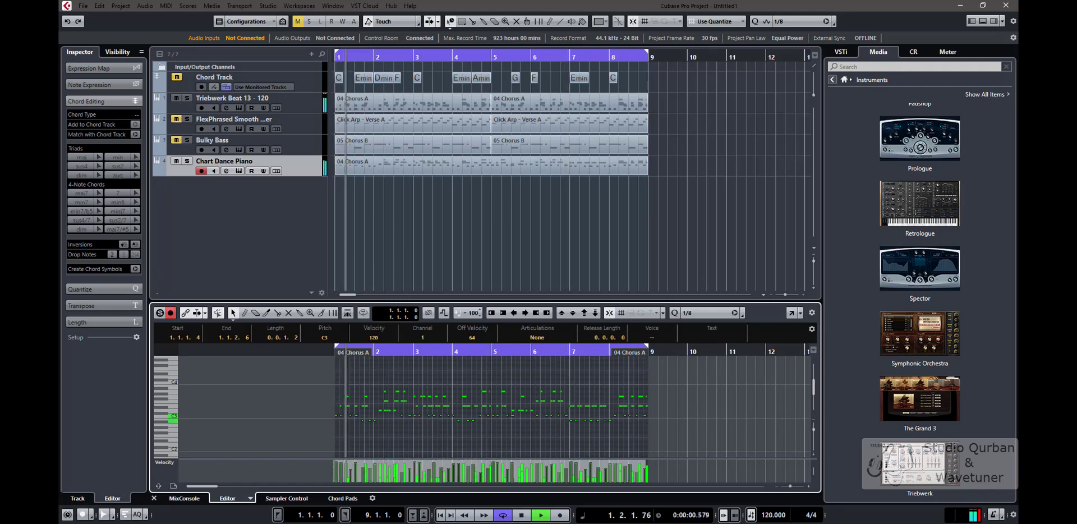
{"action": "key", "text": "h"}
{"action": "key", "text": "h"}
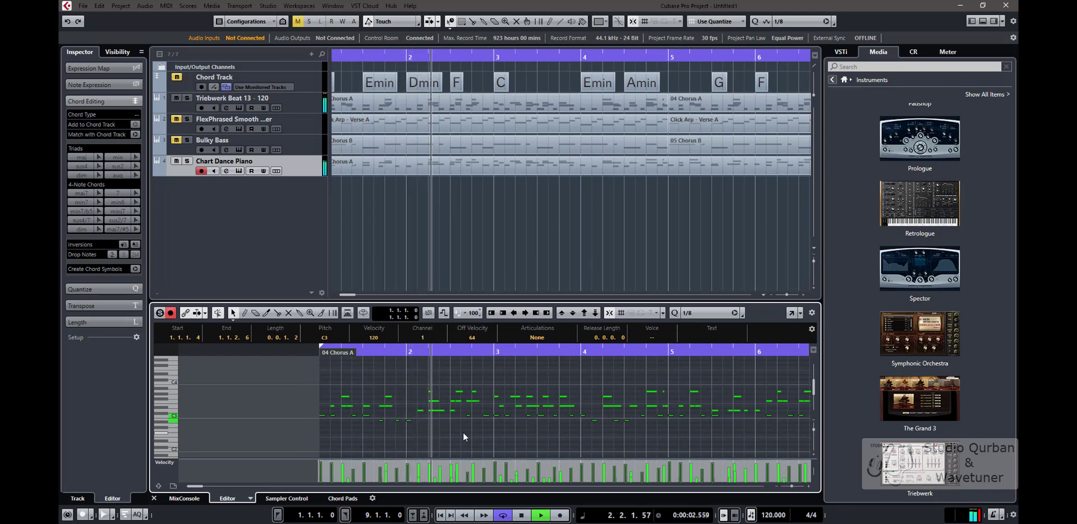
{"action": "key", "text": "ctrl+Right"}
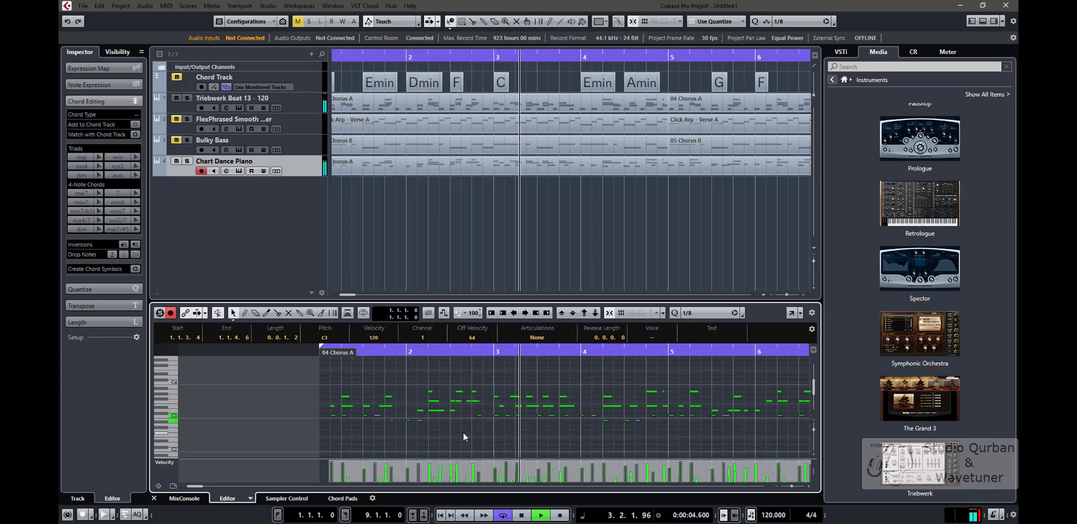
{"action": "key", "text": "ctrl+Right"}
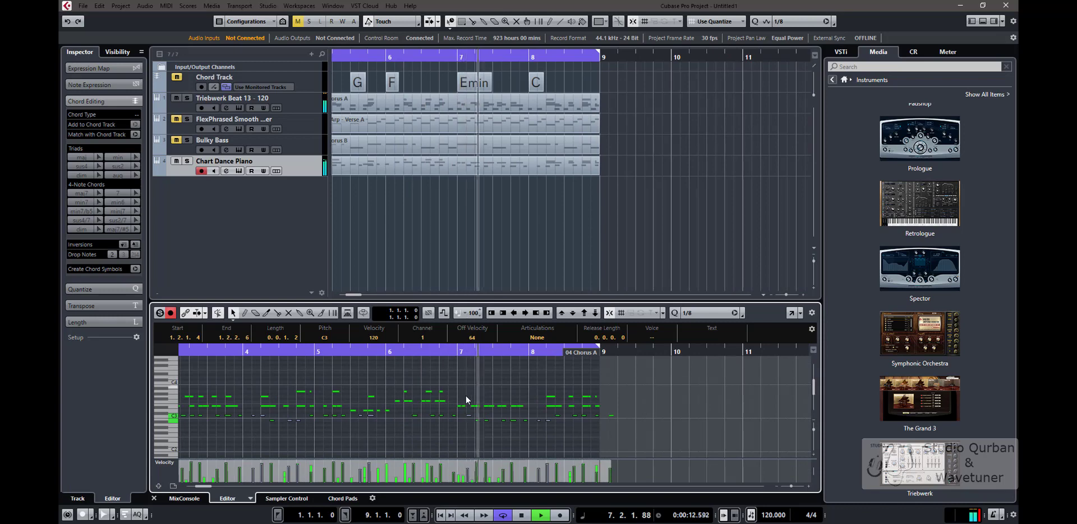
Step: Select the piano notes between bars 2 and 6, transpose them down and reapply Chords as the Follow Chord Track mode
{"action": "scroll", "coordinate": [468, 409], "scroll_direction": "down", "scroll_amount": 2}
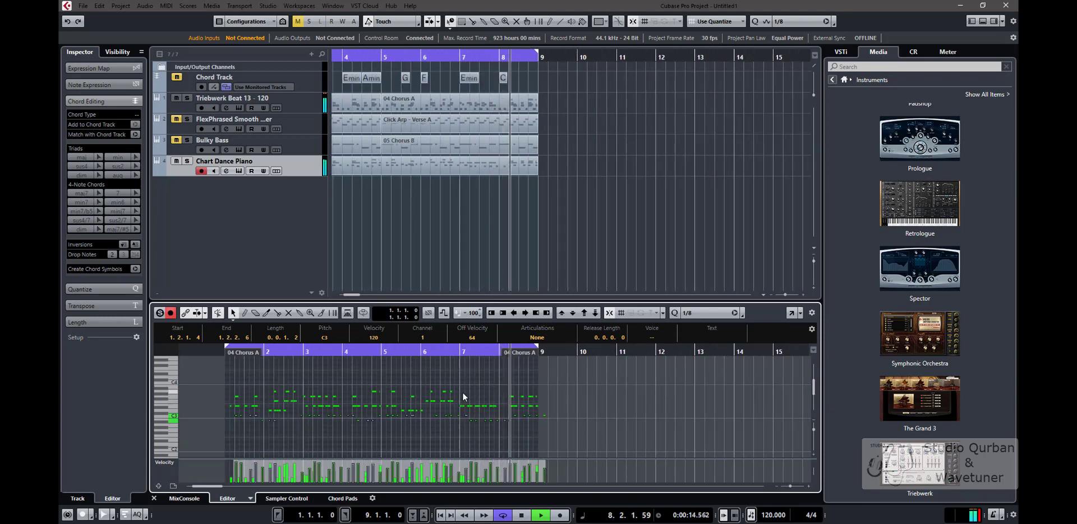
{"action": "left_click_drag", "start_coordinate": [462, 392], "coordinate": [246, 381]}
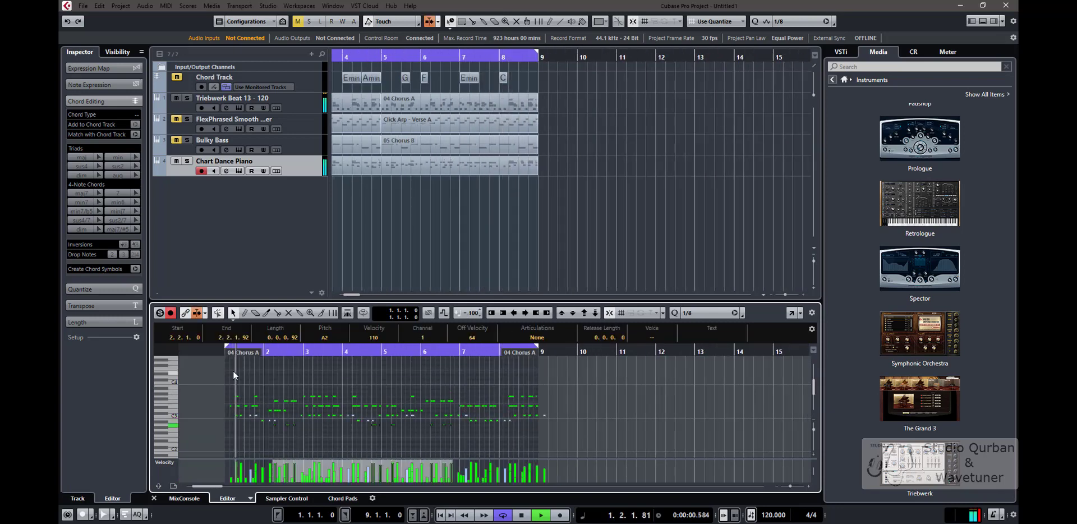
{"action": "key", "text": "shift+Down"}
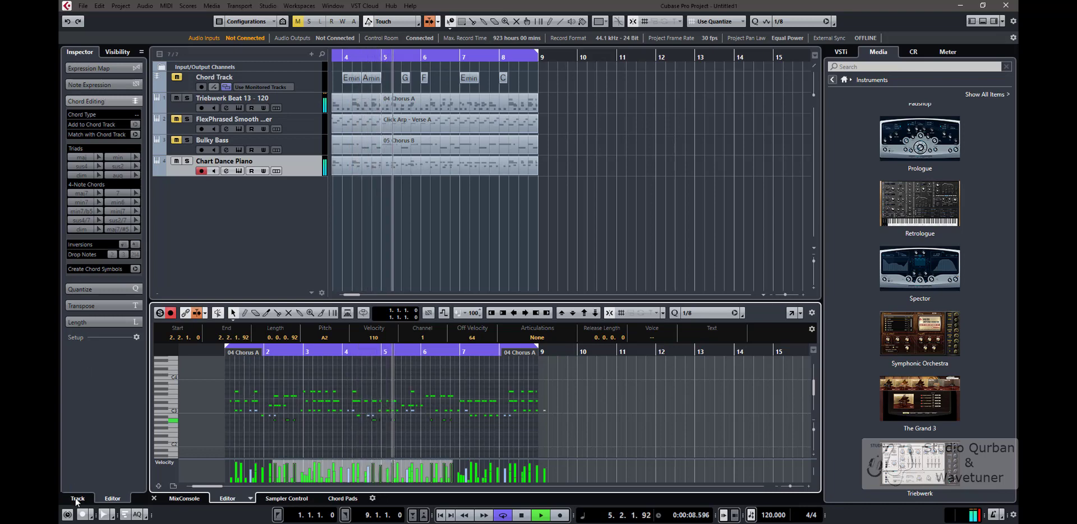
{"action": "left_click", "coordinate": [77, 498]}
{"action": "left_click", "coordinate": [90, 122]}
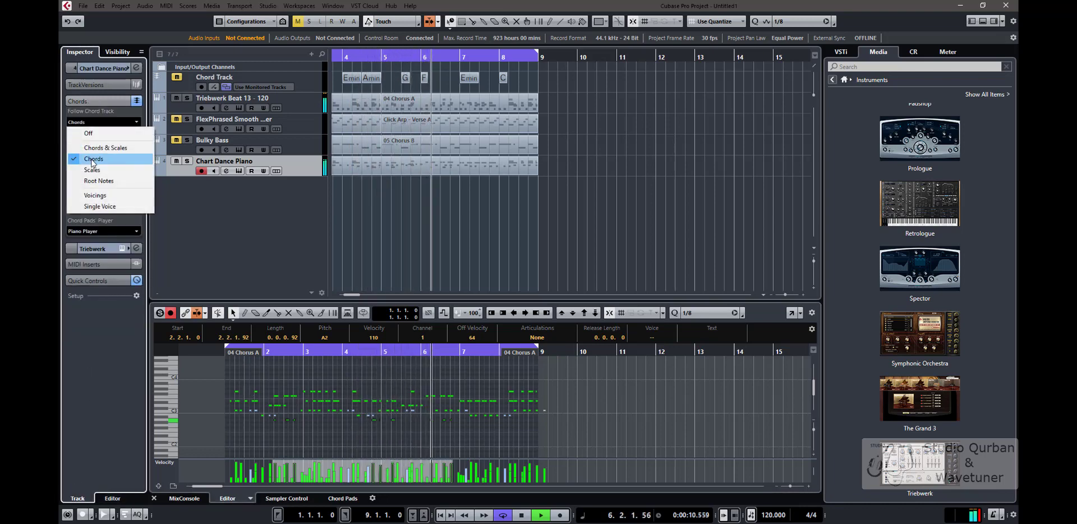
{"action": "left_click", "coordinate": [91, 161]}
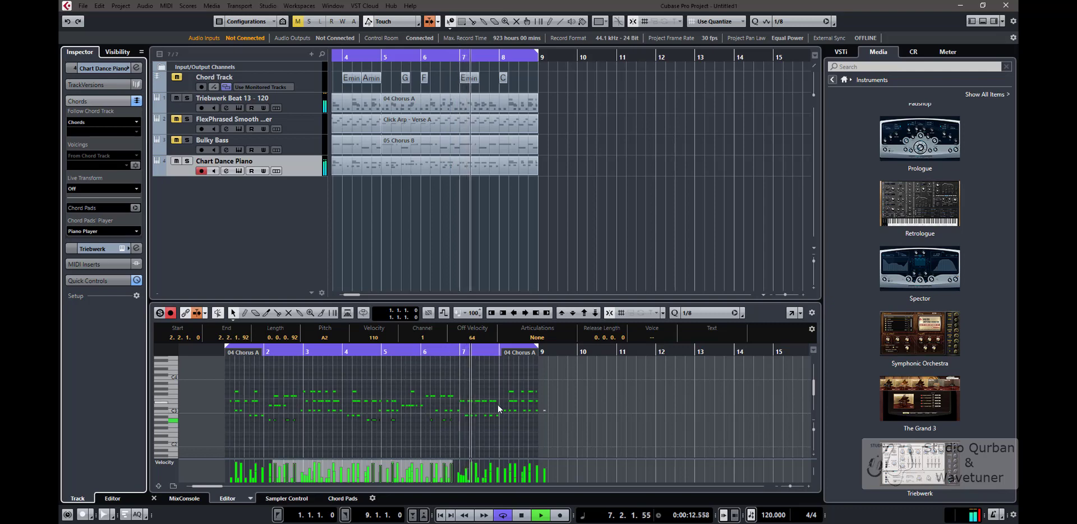
Step: Transpose small groups of piano notes in bars 7, 4 and 2 up an octave
{"action": "left_click_drag", "start_coordinate": [489, 417], "coordinate": [476, 398]}
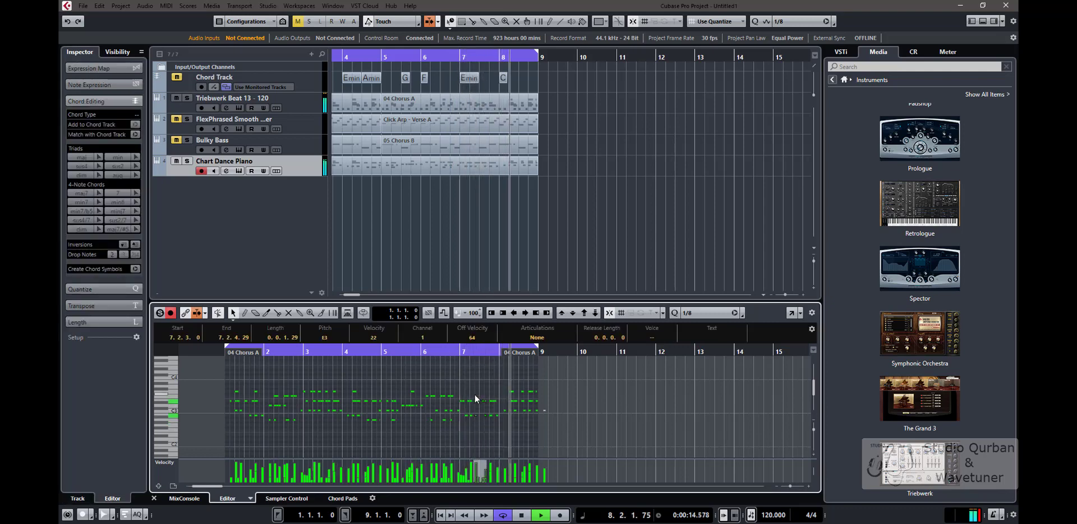
{"action": "key", "text": "shift+Up"}
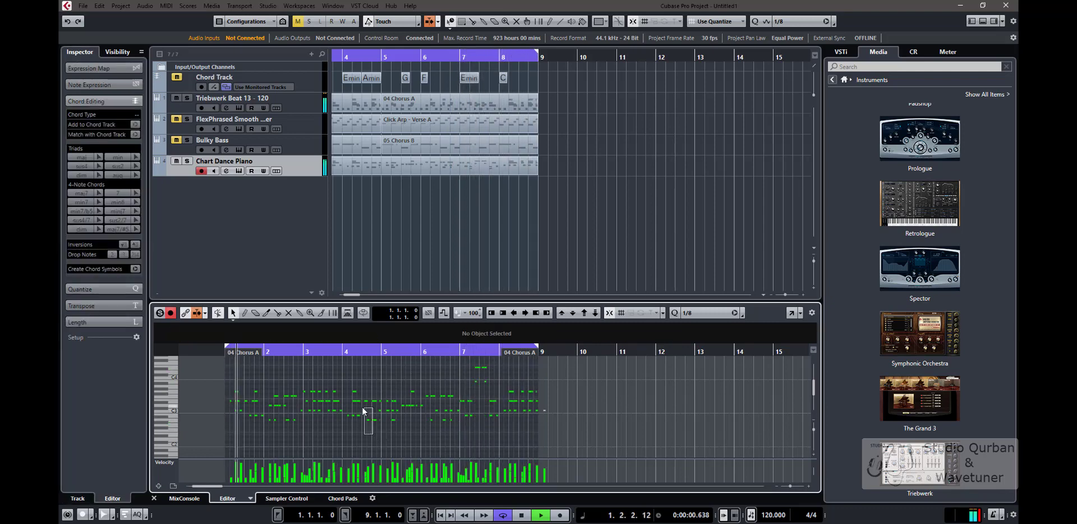
{"action": "left_click", "coordinate": [359, 419]}
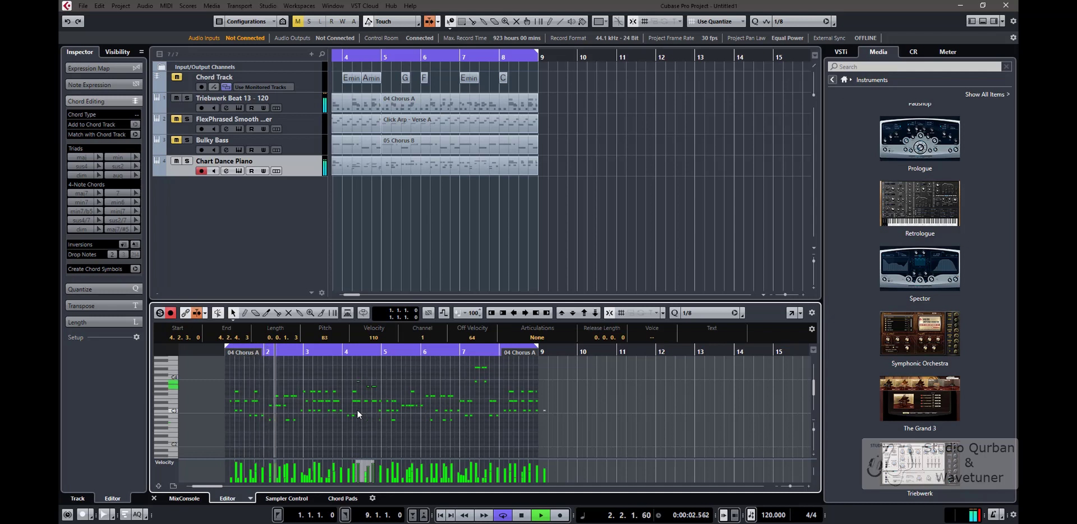
{"action": "left_click", "coordinate": [283, 404]}
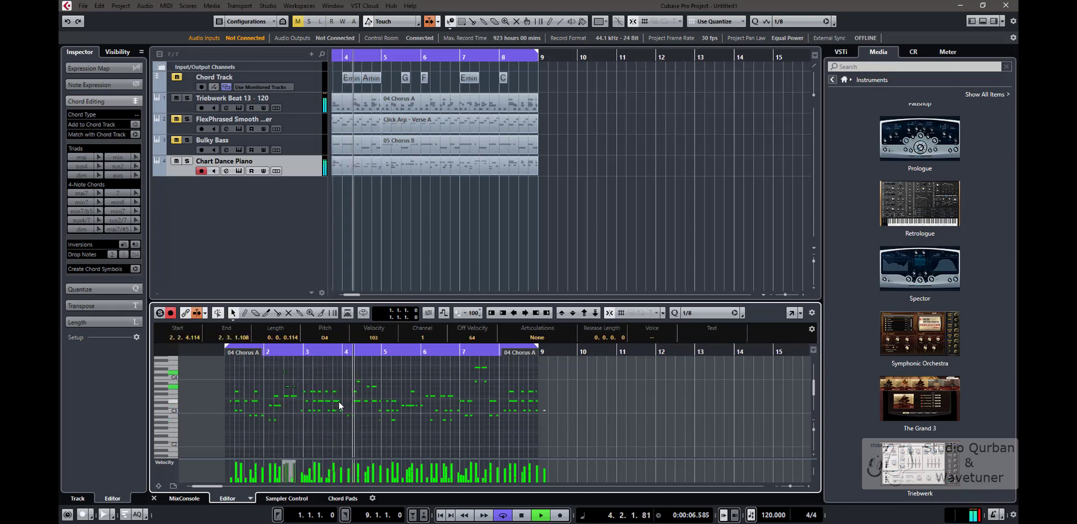
{"action": "left_click", "coordinate": [320, 392]}
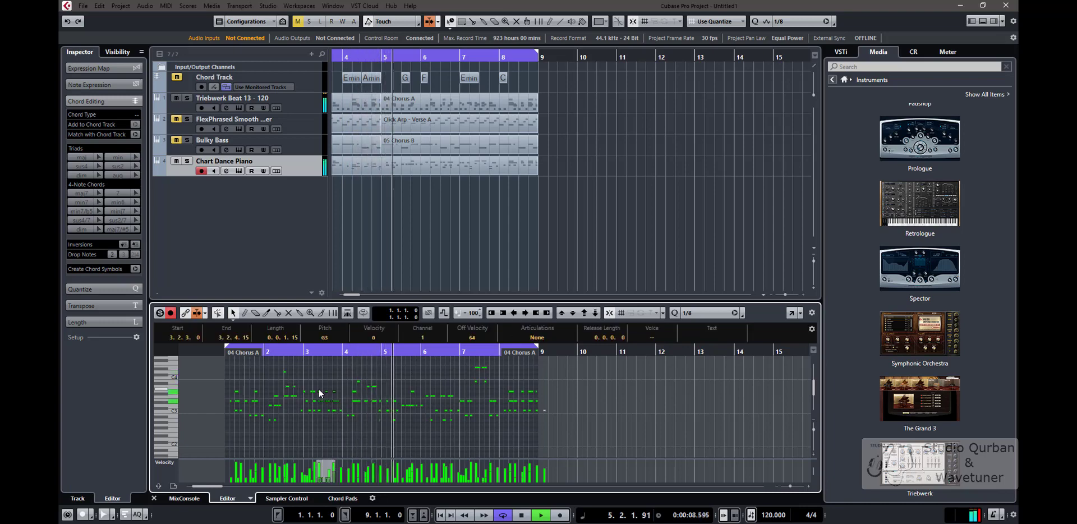
{"action": "key", "text": "ctrl+d"}
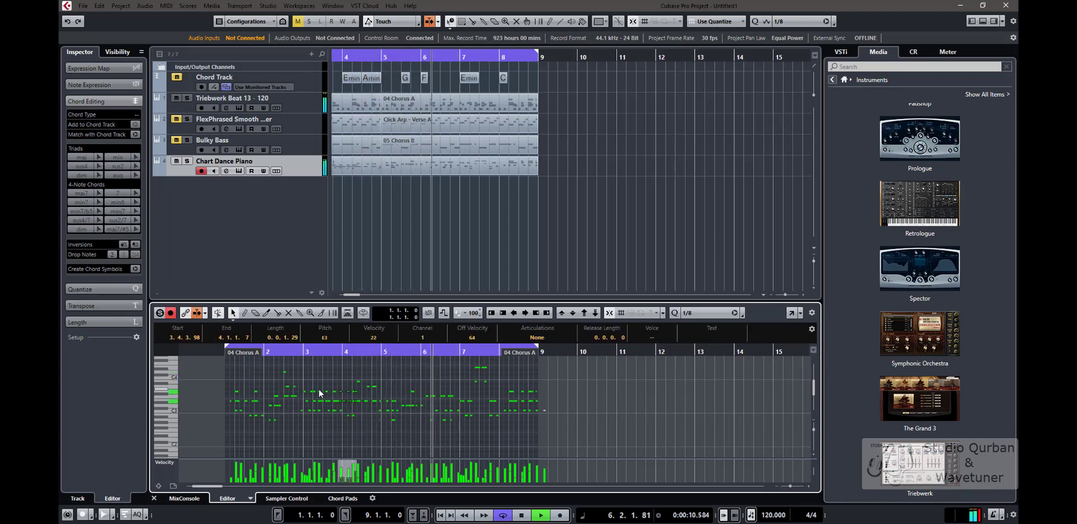
{"action": "key", "text": "alt+Up"}
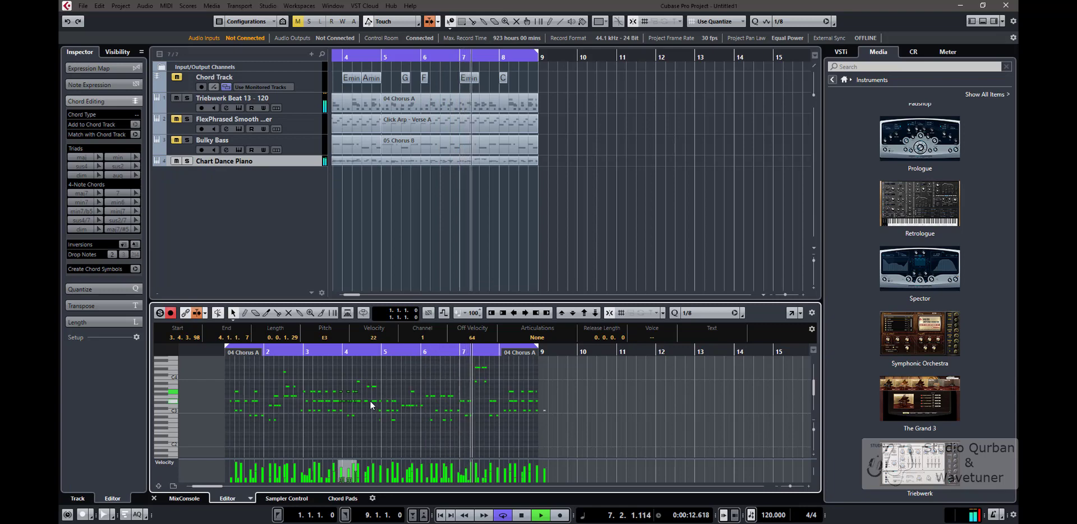
{"action": "key", "text": "ctrl+z"}
Step: Duplicate the upper notes from the second half of bar 3 directly after themselves and transpose the copy up an octave
{"action": "left_click_drag", "start_coordinate": [344, 408], "coordinate": [314, 385]}
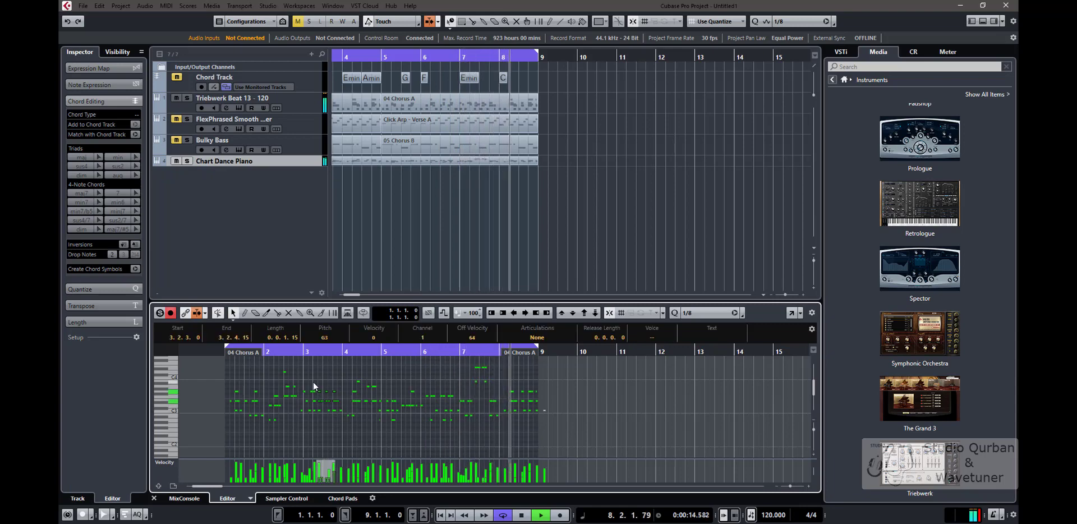
{"action": "key", "text": "ctrl+d"}
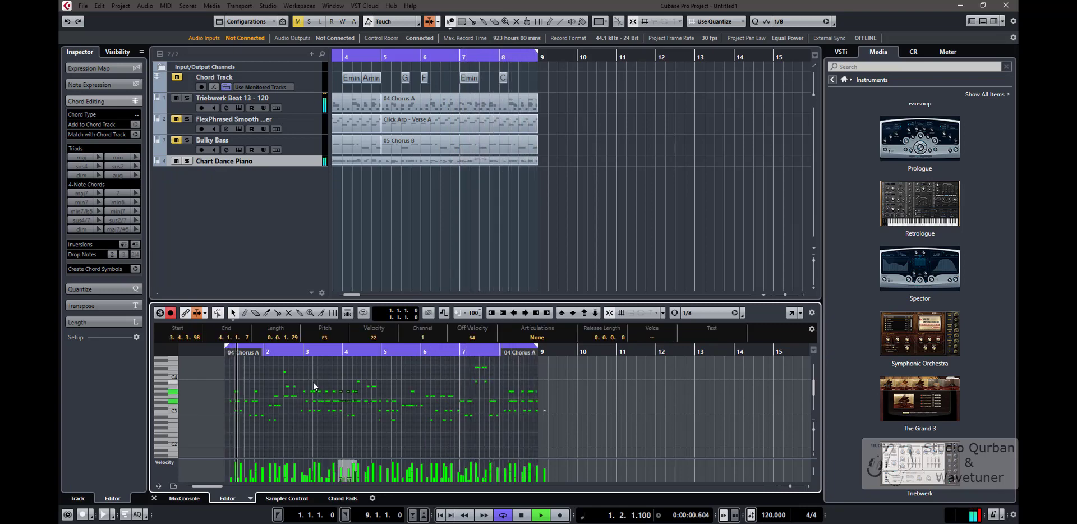
{"action": "key", "text": "shift+Up"}
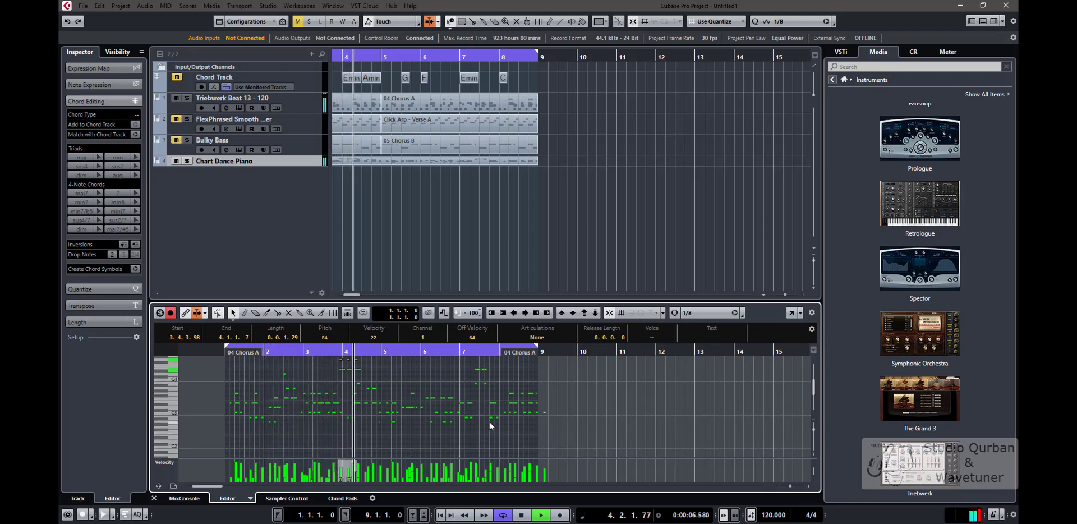
Step: Transpose the selected note group in bar 6 up two octaves, putting its first note at D4
{"action": "mouse_move", "coordinate": [440, 431]}
{"action": "left_mouse_down"}
{"action": "mouse_move", "coordinate": [417, 405]}
{"action": "mouse_move", "coordinate": [443, 423]}
{"action": "left_mouse_up"}
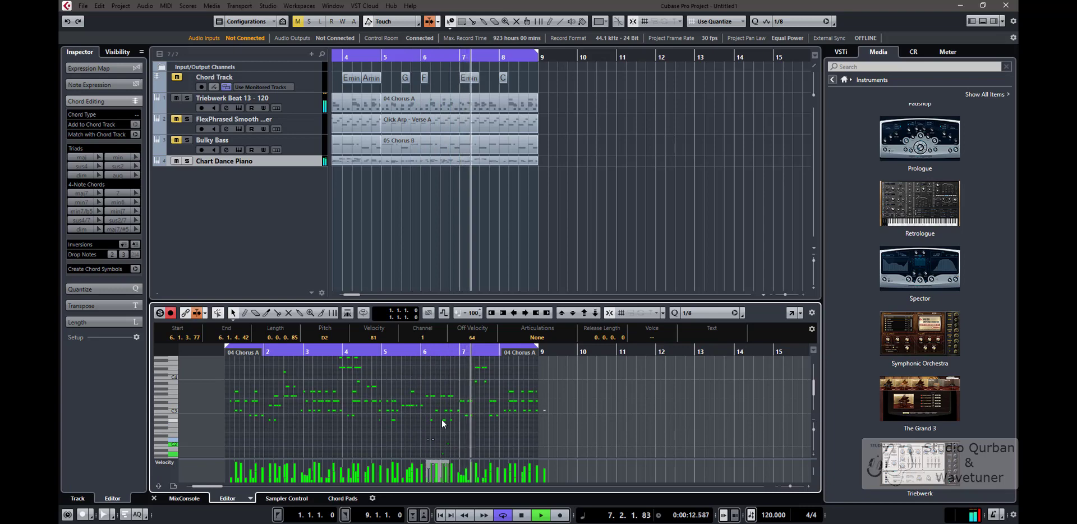
{"action": "key", "text": "shift+Up"}
{"action": "key", "text": "shift+Up"}
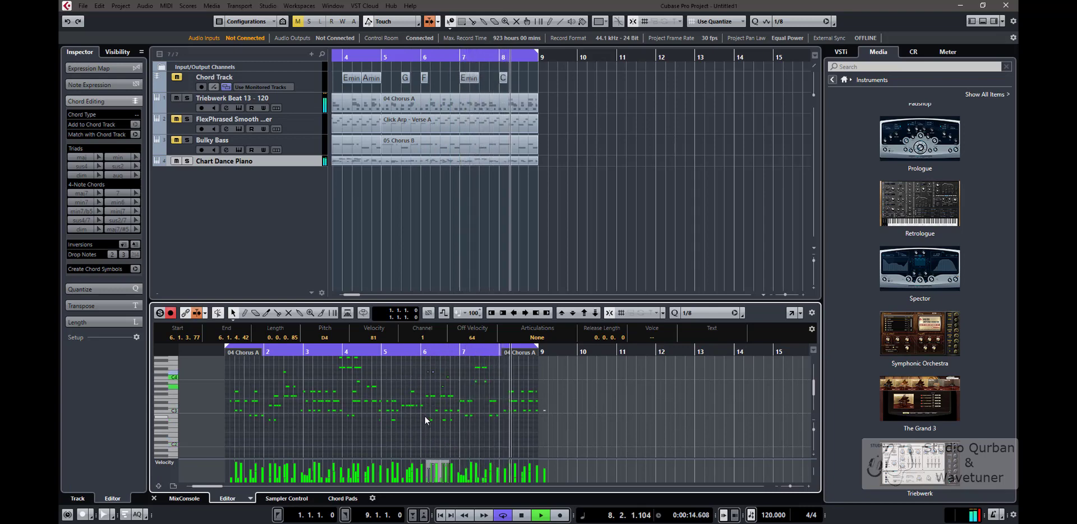
Step: Reapply Chords as the Follow Chord Track mode of the Chart Dance Piano track and stop playback
{"action": "left_click", "coordinate": [77, 498]}
{"action": "left_click", "coordinate": [94, 128]}
{"action": "left_click", "coordinate": [101, 160]}
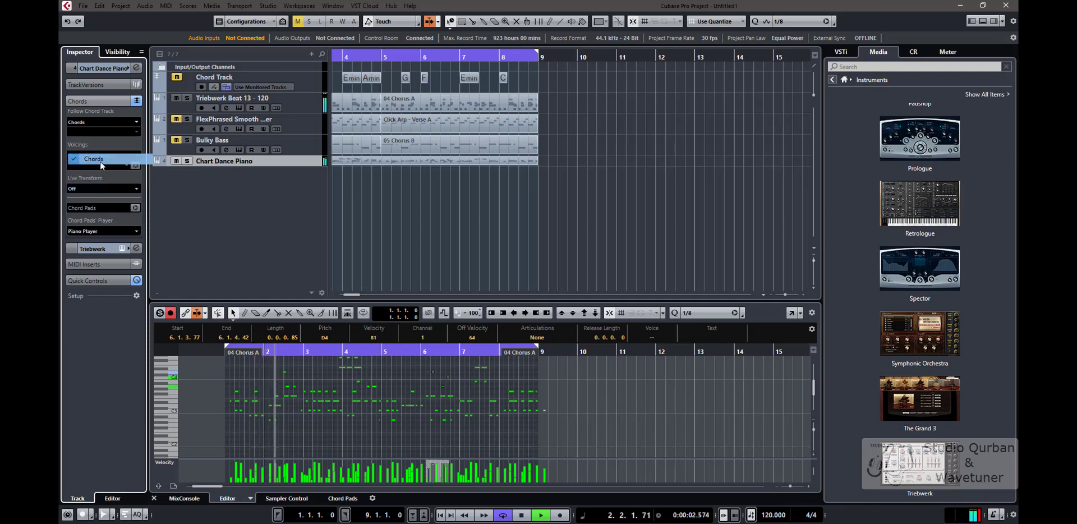
{"action": "scroll", "coordinate": [359, 434], "scroll_direction": "up", "scroll_amount": 2}
{"action": "key", "text": "space"}
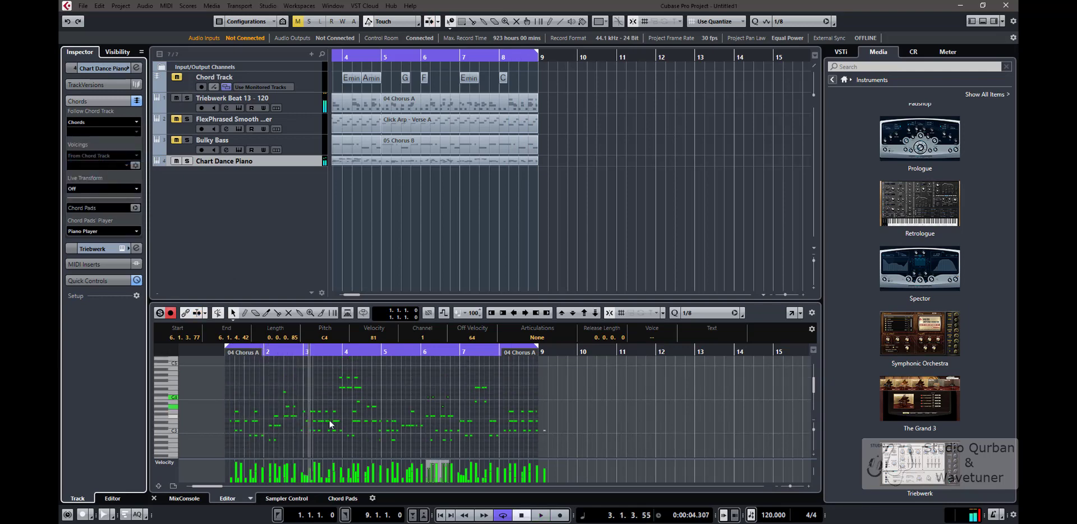
Step: Enlarge the Key Editor and its velocity lane so the whole piano part is in view
{"action": "scroll", "coordinate": [330, 425], "scroll_direction": "up", "scroll_amount": 2}
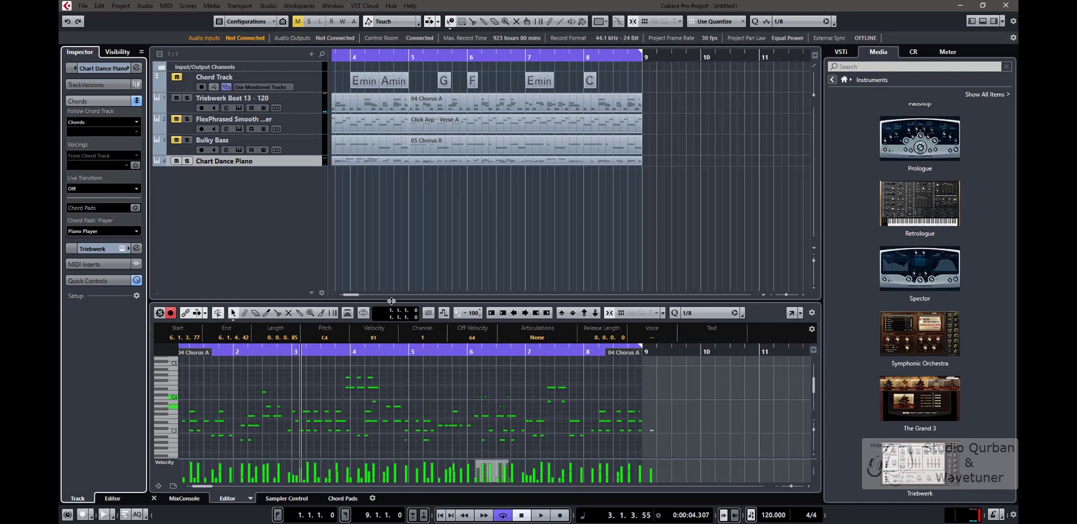
{"action": "left_click_drag", "start_coordinate": [391, 302], "coordinate": [395, 236]}
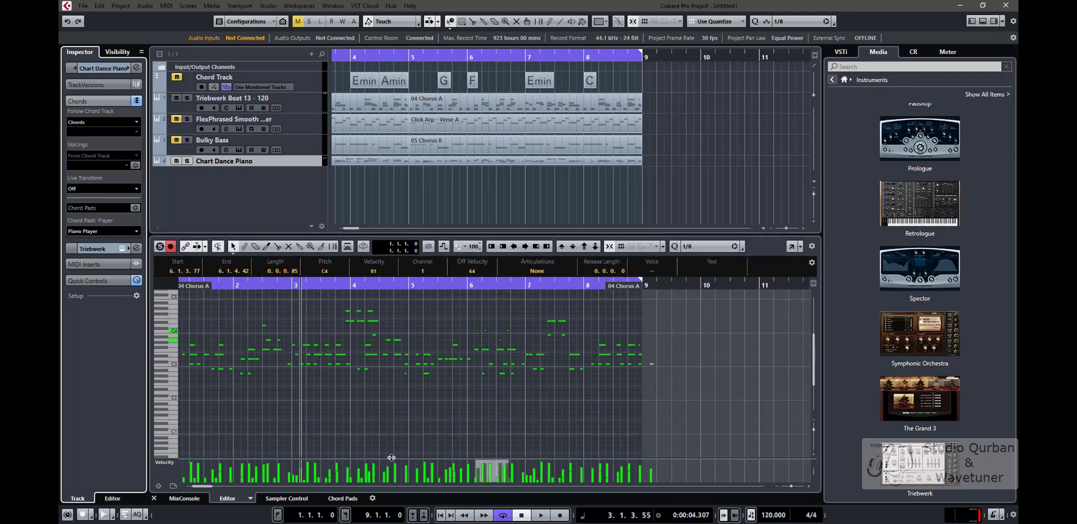
{"action": "left_click_drag", "start_coordinate": [391, 457], "coordinate": [393, 390]}
{"action": "scroll", "coordinate": [410, 353], "scroll_direction": "down", "scroll_amount": 2}
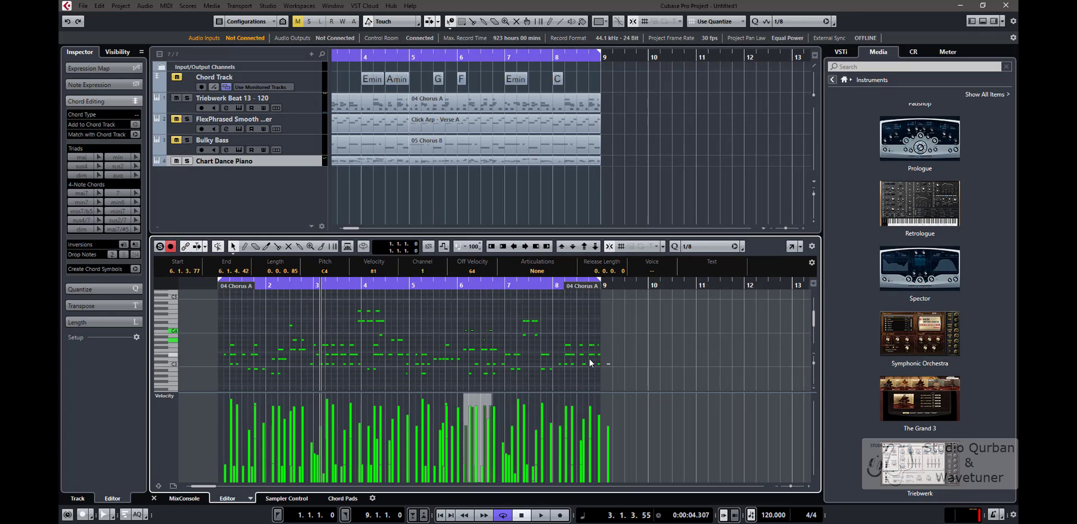
Step: Select the lower notes from C3 down across the piano part and reduce their velocities, bringing the first one to 71
{"action": "left_click_drag", "start_coordinate": [590, 381], "coordinate": [213, 358]}
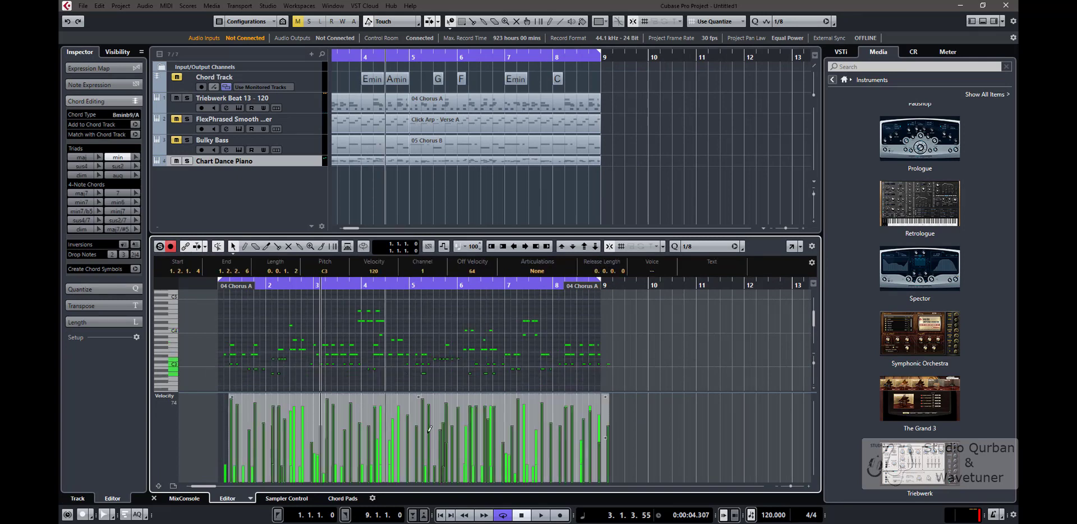
{"action": "left_click_drag", "start_coordinate": [607, 436], "coordinate": [605, 455]}
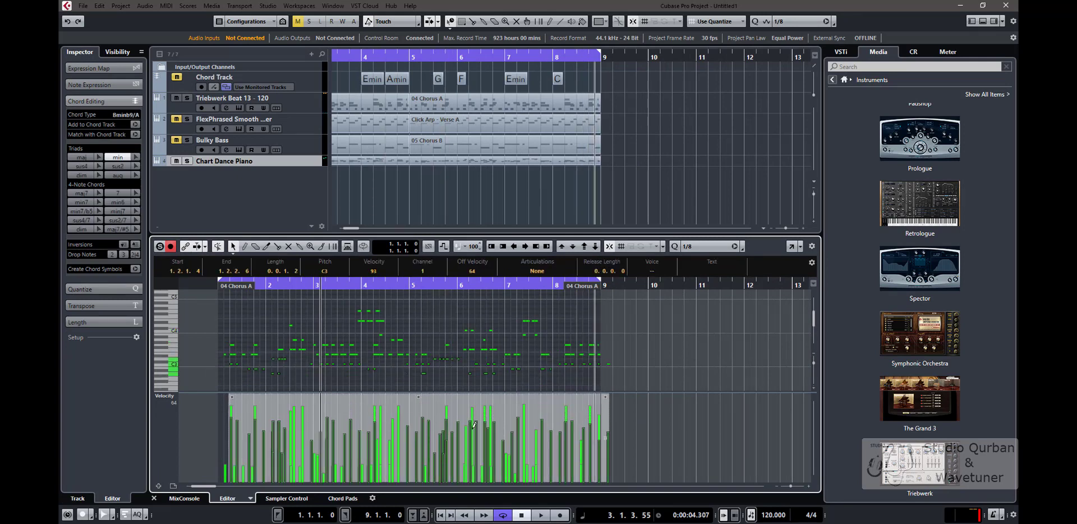
{"action": "left_click_drag", "start_coordinate": [421, 394], "coordinate": [421, 410]}
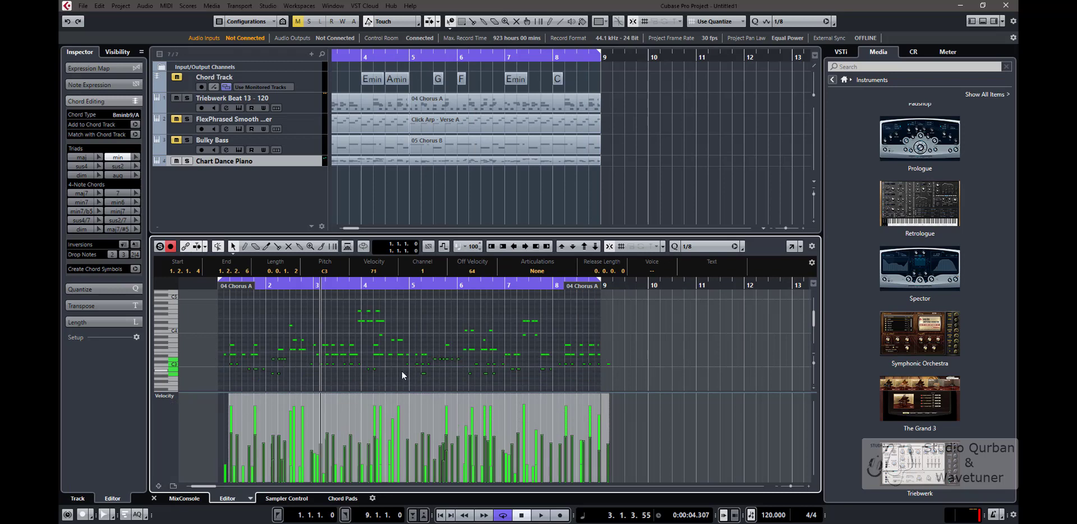
Step: Reduce the velocities of the middle notes around G3 across the part, and those of the high notes in bars 4 to 7
{"action": "left_click_drag", "start_coordinate": [615, 353], "coordinate": [208, 342]}
{"action": "left_click_drag", "start_coordinate": [434, 399], "coordinate": [423, 406]}
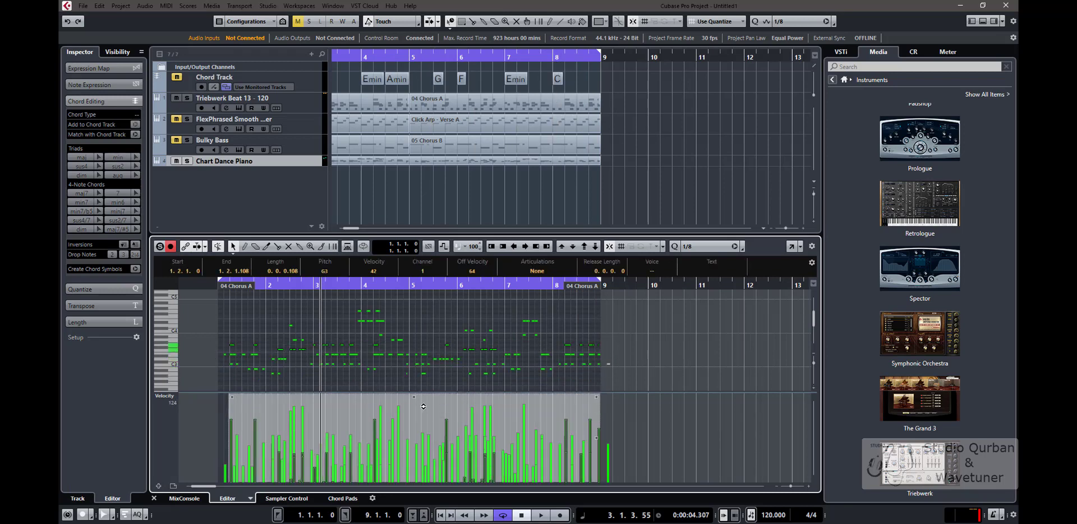
{"action": "left_click_drag", "start_coordinate": [585, 330], "coordinate": [365, 318]}
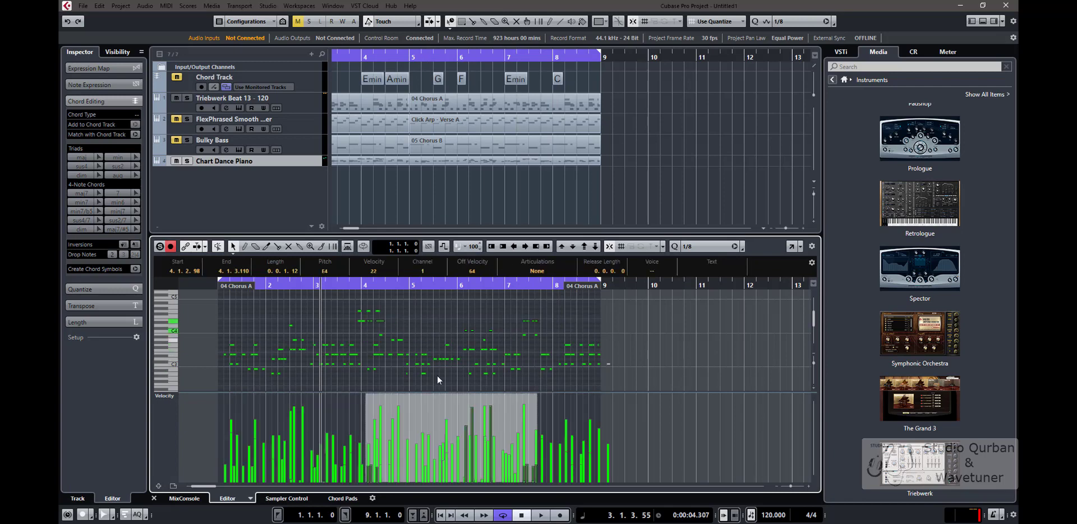
{"action": "left_click_drag", "start_coordinate": [468, 399], "coordinate": [458, 397]}
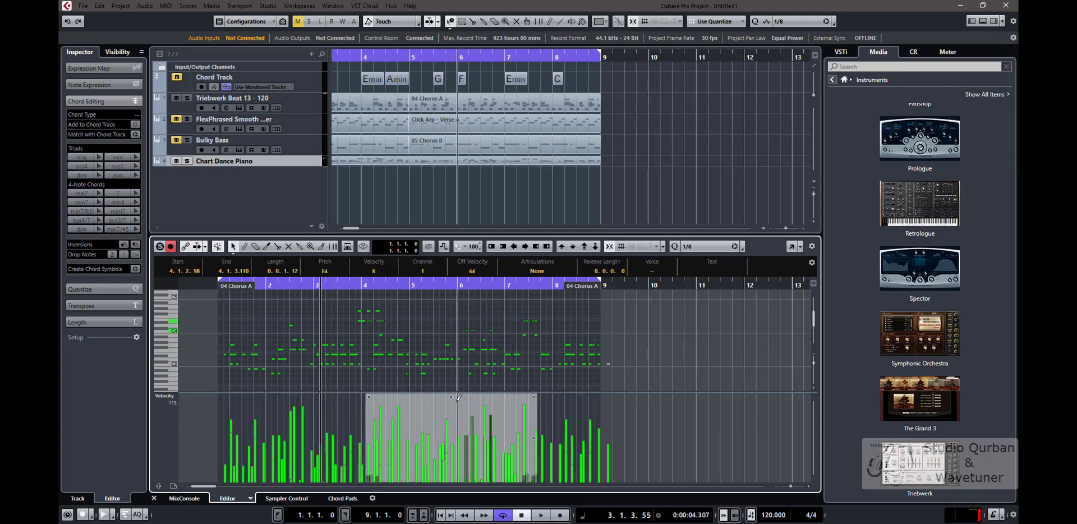
Step: Play the arrangement from the start to hear the new piano velocities, and stop playback
{"action": "key", "text": "Home"}
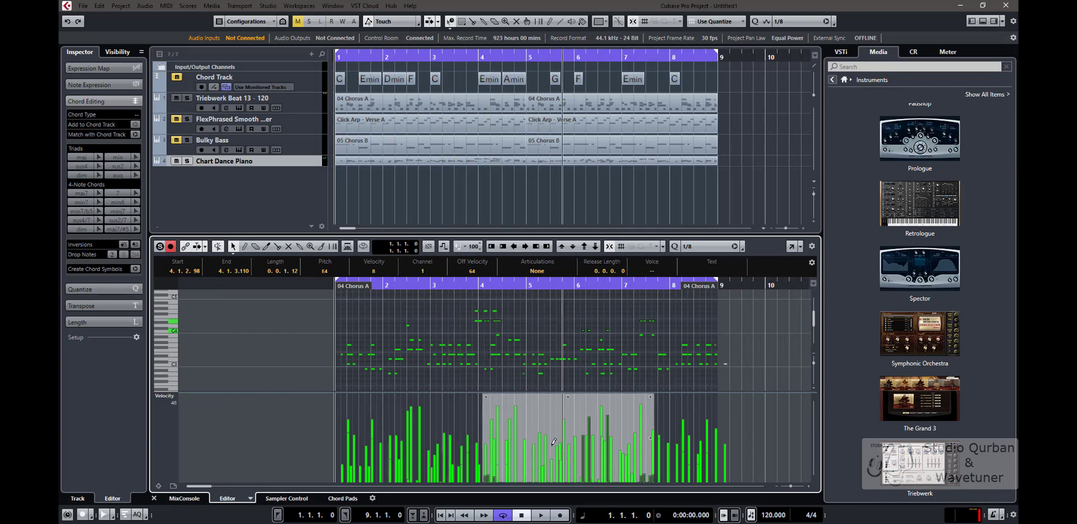
{"action": "key", "text": "space"}
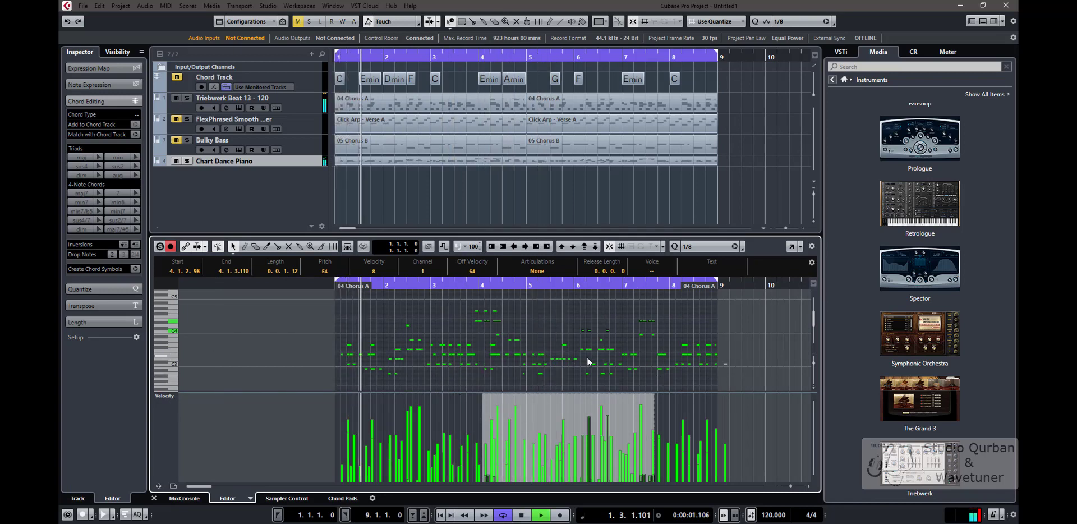
{"action": "key", "text": "space"}
Step: Select all notes of the piano part, compress their velocities into a narrower range with the first note at 49, and listen briefly
{"action": "left_click", "coordinate": [722, 376]}
{"action": "key", "text": "ctrl+a"}
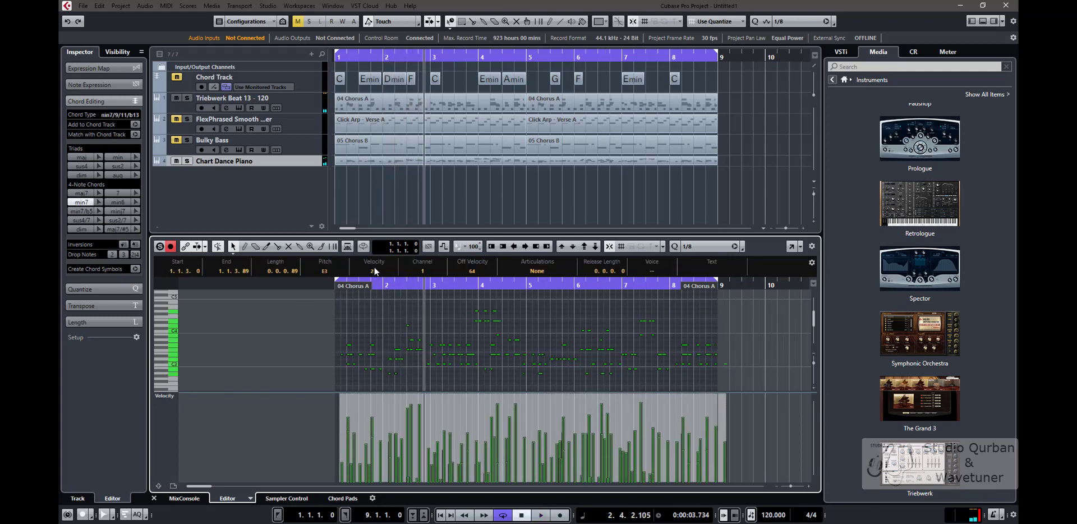
{"action": "mouse_move", "coordinate": [374, 270]}
{"action": "left_mouse_down"}
{"action": "mouse_move", "coordinate": [375, 245]}
{"action": "mouse_move", "coordinate": [380, 276]}
{"action": "left_mouse_up"}
{"action": "left_click_drag", "start_coordinate": [724, 455], "coordinate": [727, 438]}
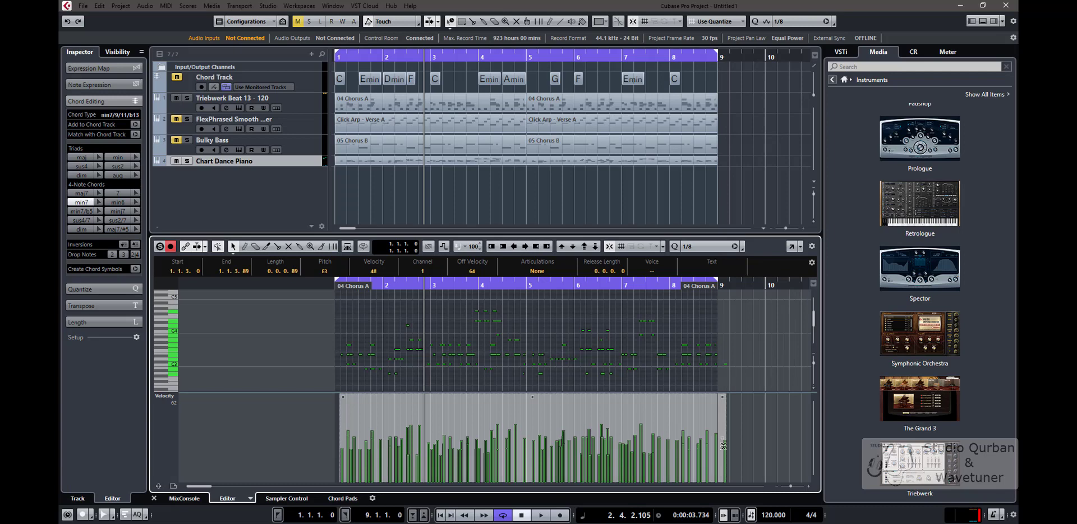
{"action": "left_click_drag", "start_coordinate": [723, 446], "coordinate": [723, 445]}
{"action": "key", "text": "space"}
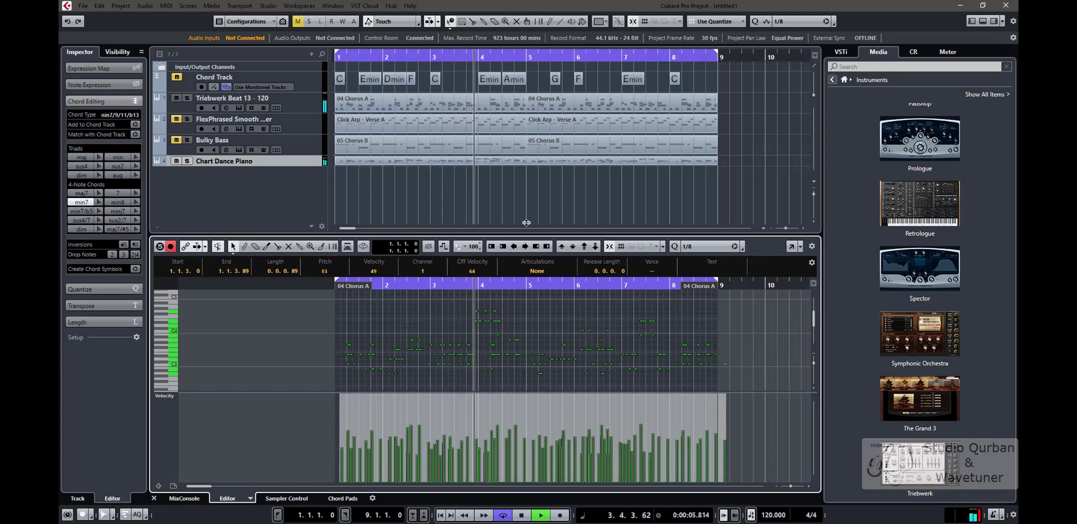
{"action": "scroll", "coordinate": [510, 160], "scroll_direction": "up", "scroll_amount": 2}
{"action": "key", "text": "space"}
Step: Split the parts of all four tracks at bar 4 and the Chart Dance Piano part also at bar 5, isolating bar 4
{"action": "left_click", "coordinate": [500, 180]}
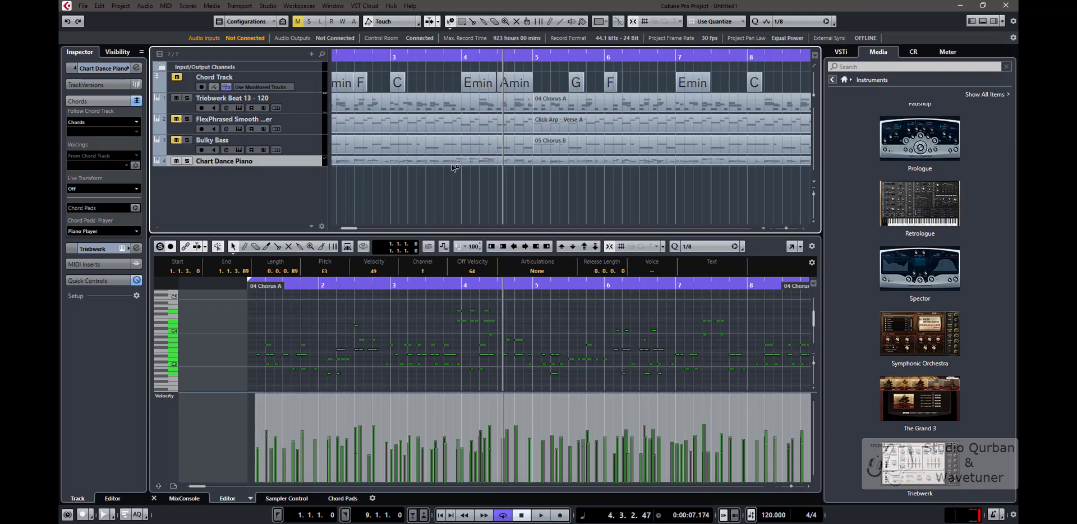
{"action": "left_click_drag", "start_coordinate": [458, 193], "coordinate": [434, 106]}
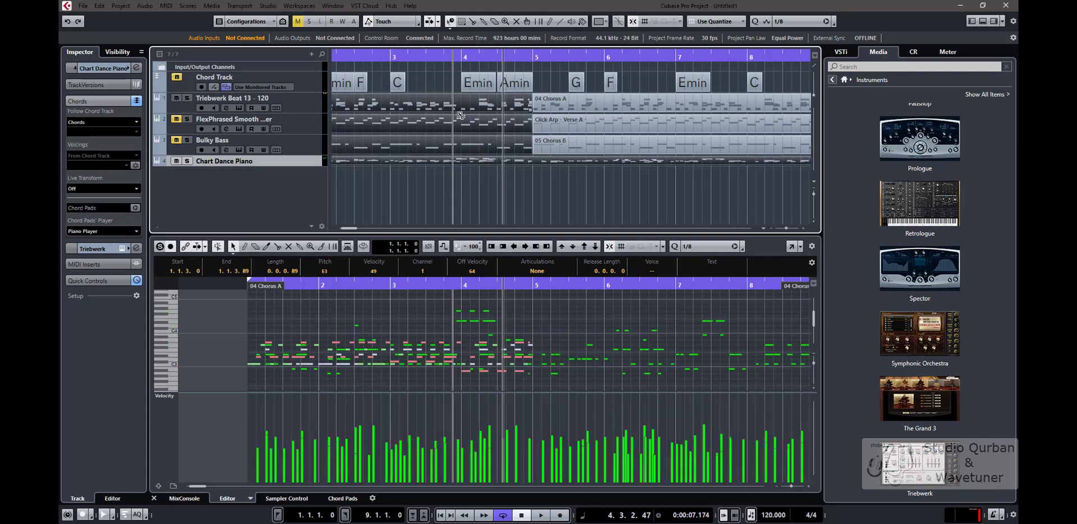
{"action": "left_click", "coordinate": [465, 107]}
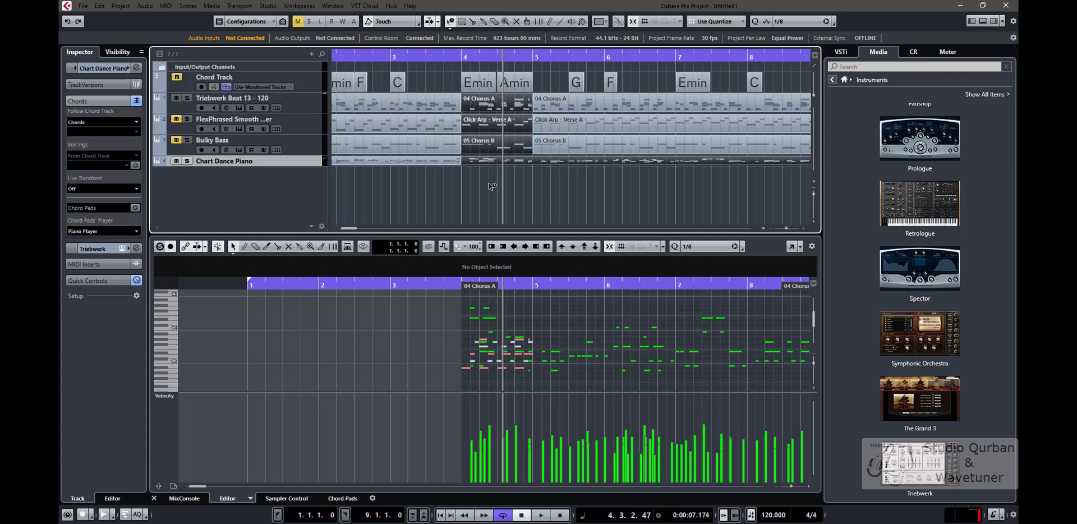
{"action": "left_click", "coordinate": [536, 165]}
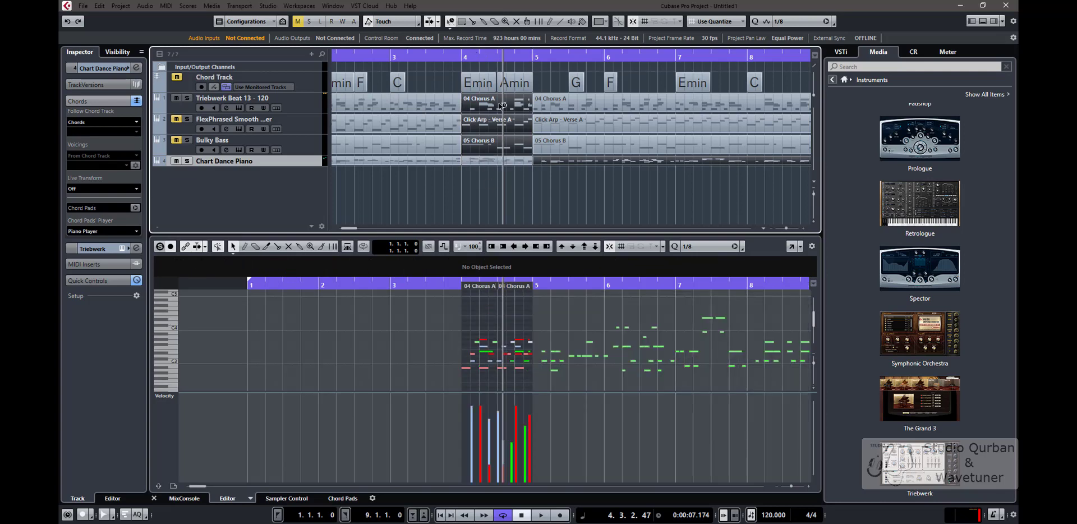
{"action": "left_click", "coordinate": [505, 186]}
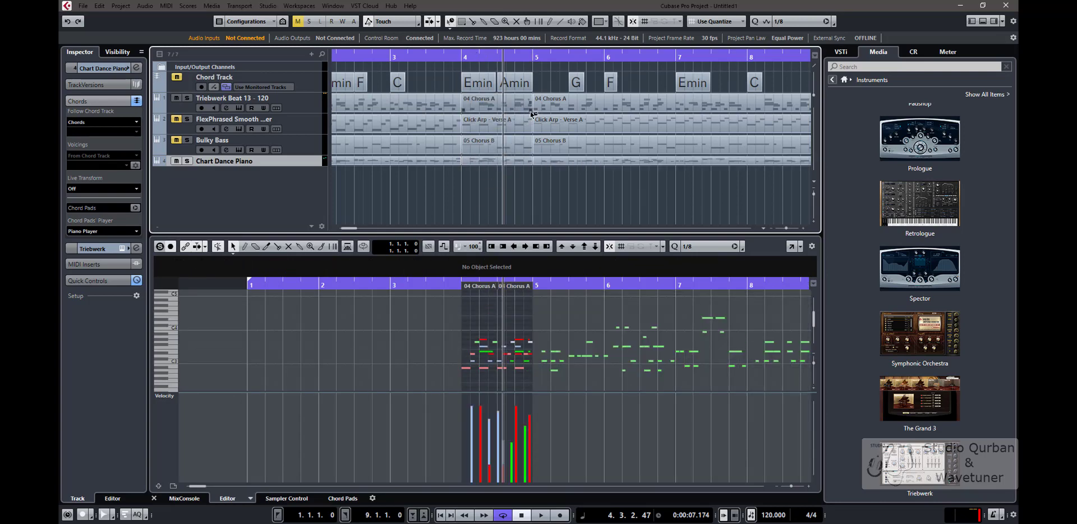
Step: Shorten the bar 4 parts of Triebwerk Beat and Chart Dance Piano to half a bar and duplicate each to fill the bar
{"action": "left_click_drag", "start_coordinate": [530, 111], "coordinate": [497, 110]}
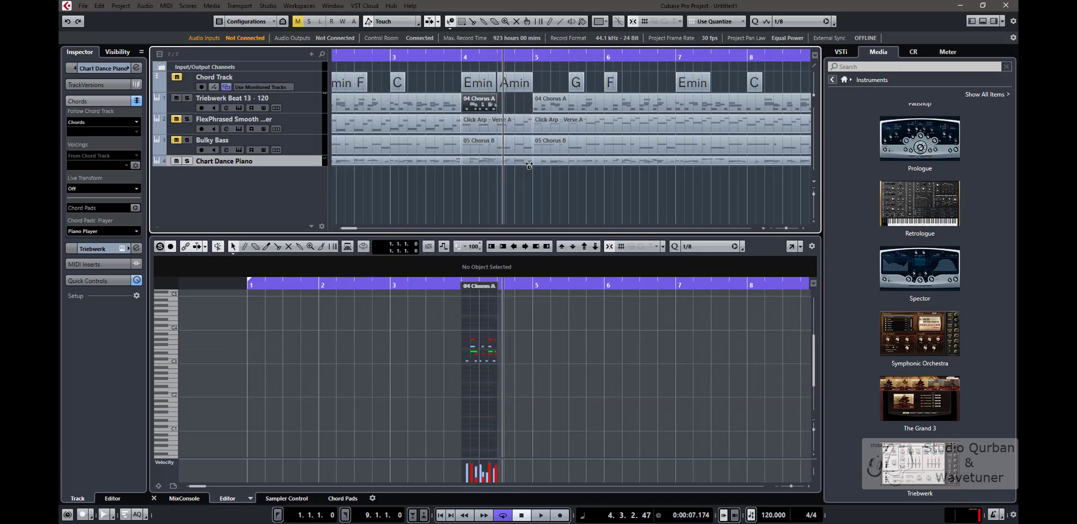
{"action": "left_click_drag", "start_coordinate": [529, 166], "coordinate": [491, 166]}
{"action": "key", "text": "ctrl+d"}
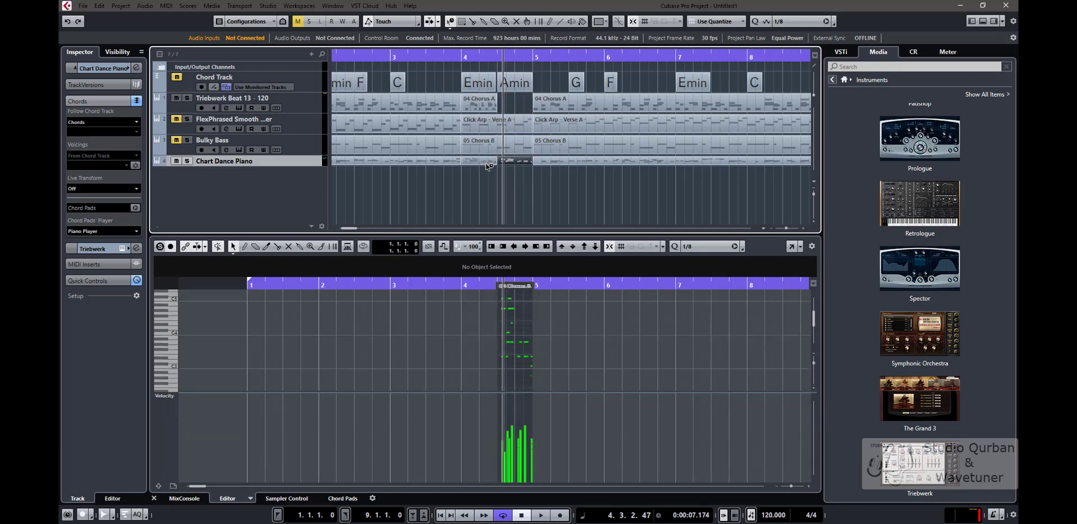
{"action": "left_click", "coordinate": [488, 111]}
{"action": "key", "text": "ctrl+d"}
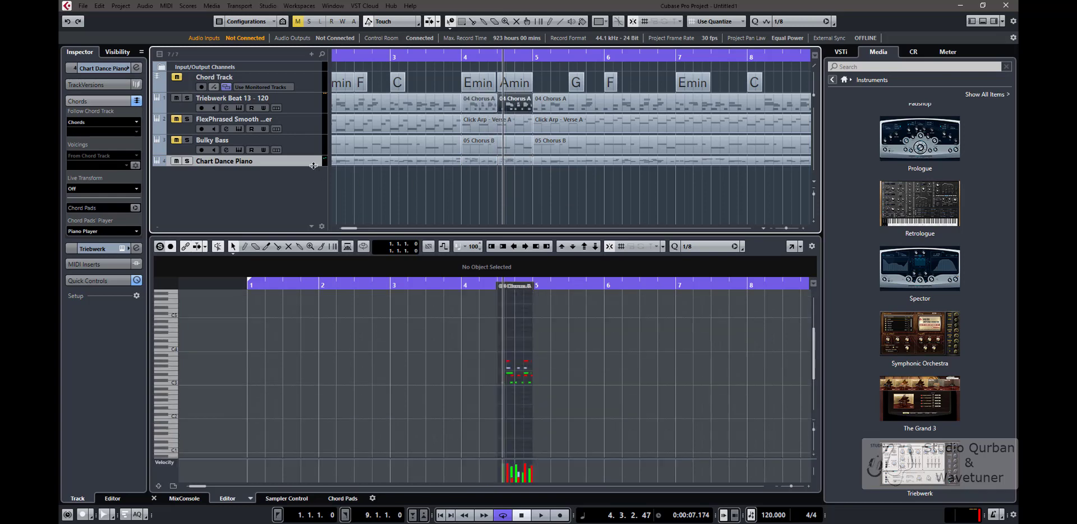
Step: Reapply Chords as the Follow Chord Track mode of Chart Dance Piano, and play the arrangement from the start through bar 4
{"action": "left_click", "coordinate": [101, 122]}
{"action": "left_click", "coordinate": [92, 159]}
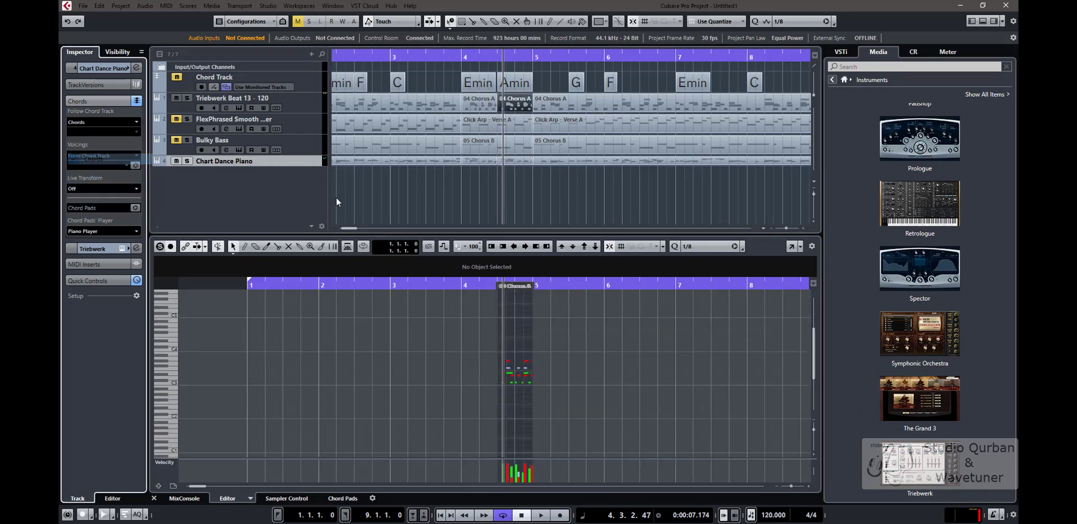
{"action": "scroll", "coordinate": [412, 197], "scroll_direction": "down", "scroll_amount": 2}
{"action": "scroll", "coordinate": [459, 207], "scroll_direction": "left", "scroll_amount": 2}
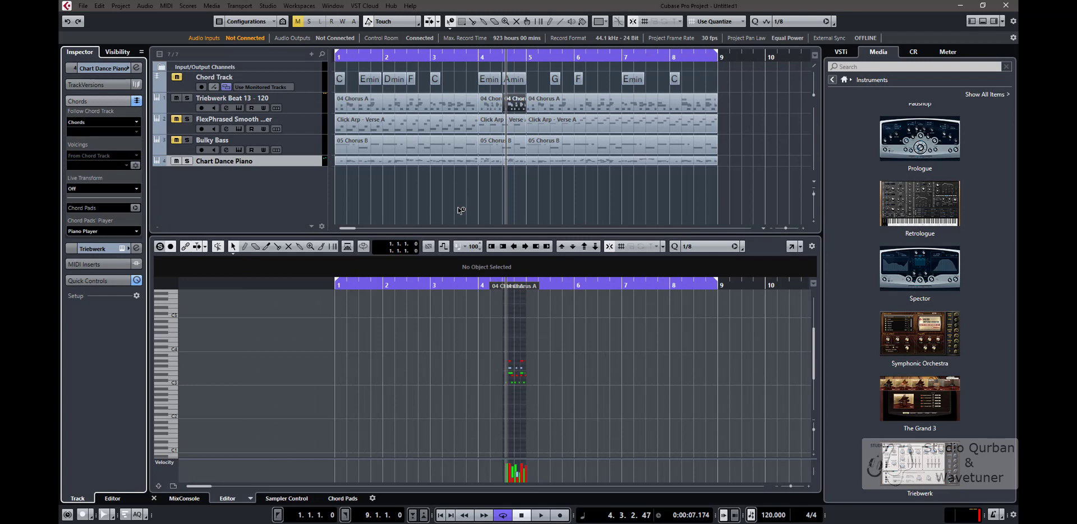
{"action": "left_click", "coordinate": [364, 184]}
{"action": "key", "text": "KP_1"}
{"action": "key", "text": "space"}
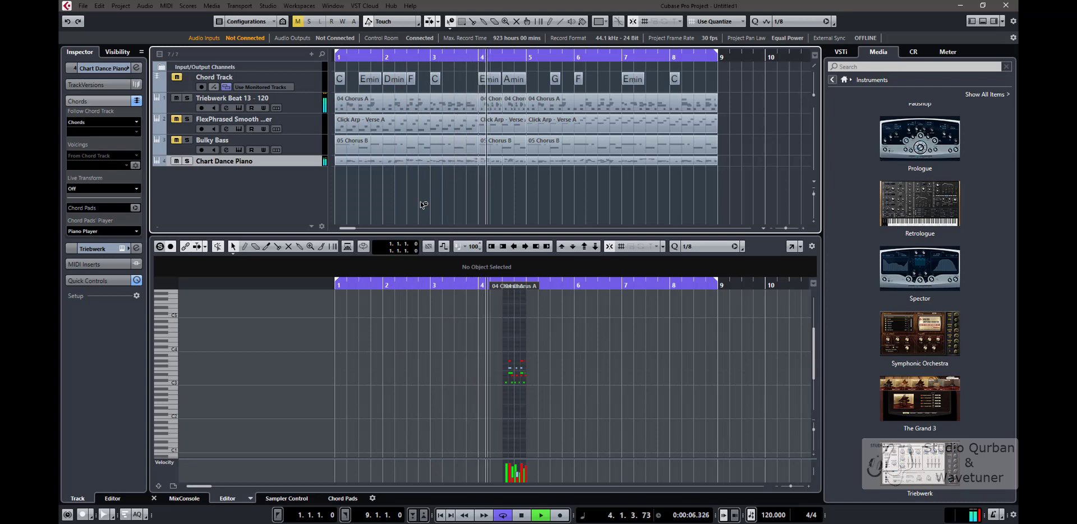
{"action": "key", "text": "space"}
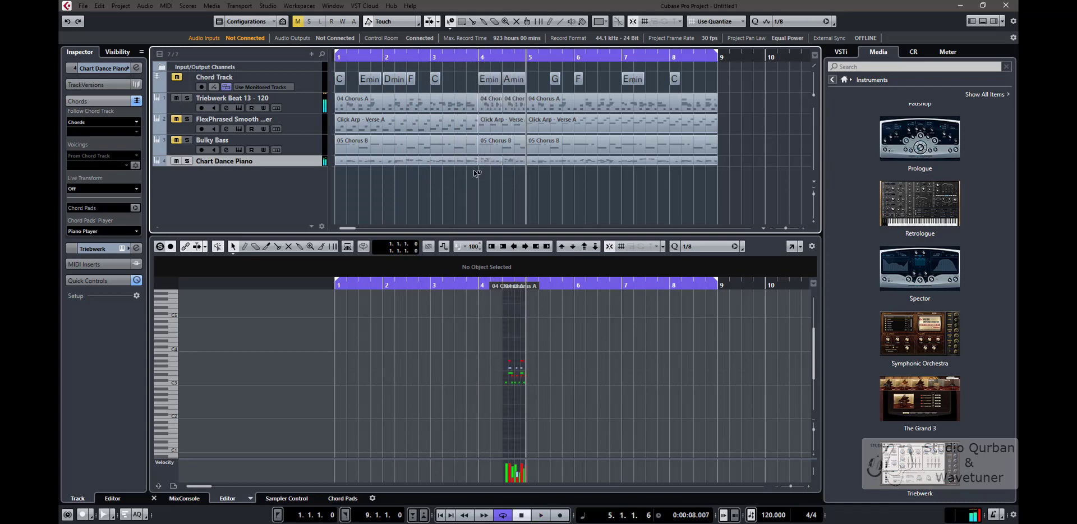
Step: Select both half-bar Chart Dance Piano parts in bar 4 and try quantizing them to 1/8
{"action": "scroll", "coordinate": [475, 173], "scroll_direction": "up", "scroll_amount": 3}
{"action": "left_click_drag", "start_coordinate": [564, 186], "coordinate": [529, 109]}
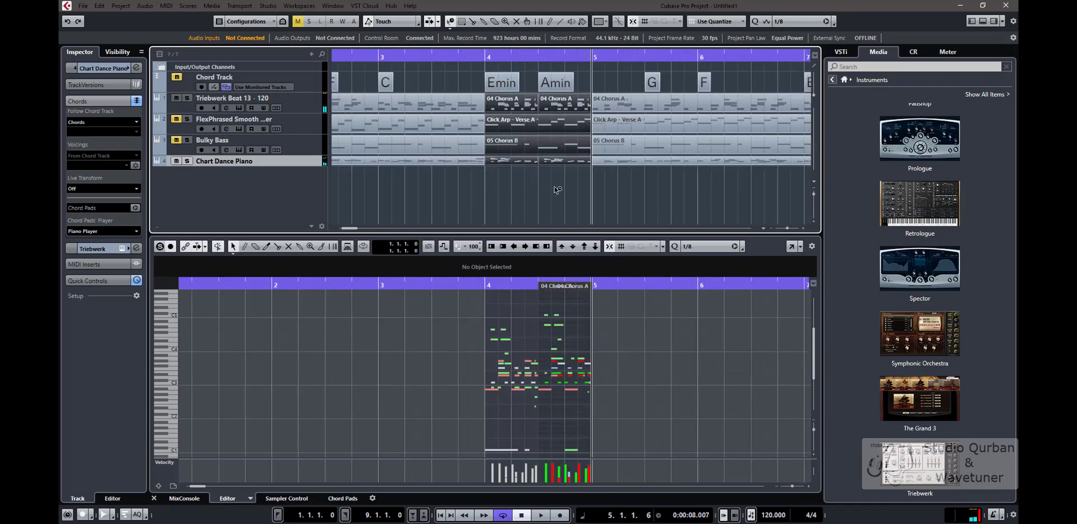
{"action": "left_click", "coordinate": [548, 199]}
{"action": "left_click", "coordinate": [546, 162]}
{"action": "left_click_drag", "start_coordinate": [519, 164], "coordinate": [519, 164]}
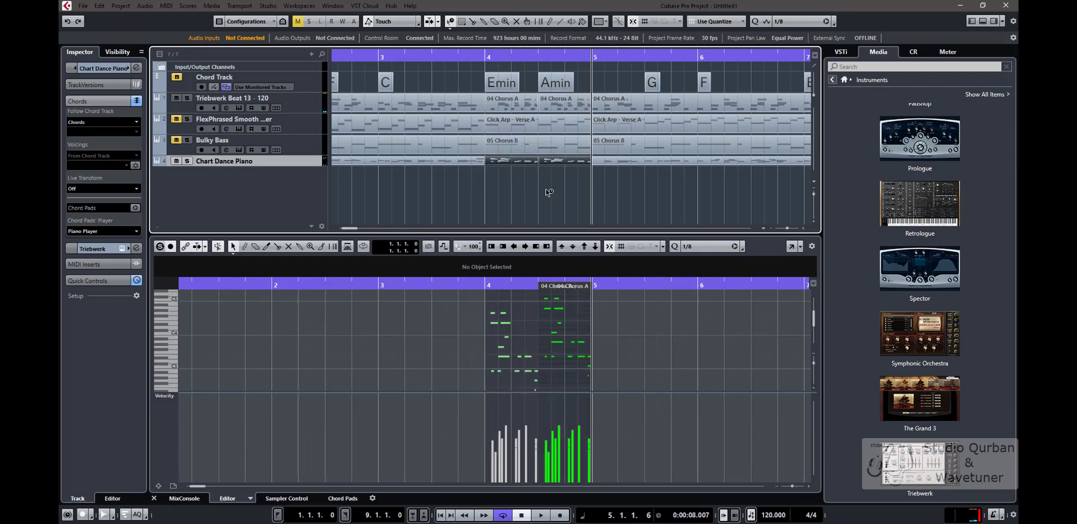
{"action": "key", "text": "q"}
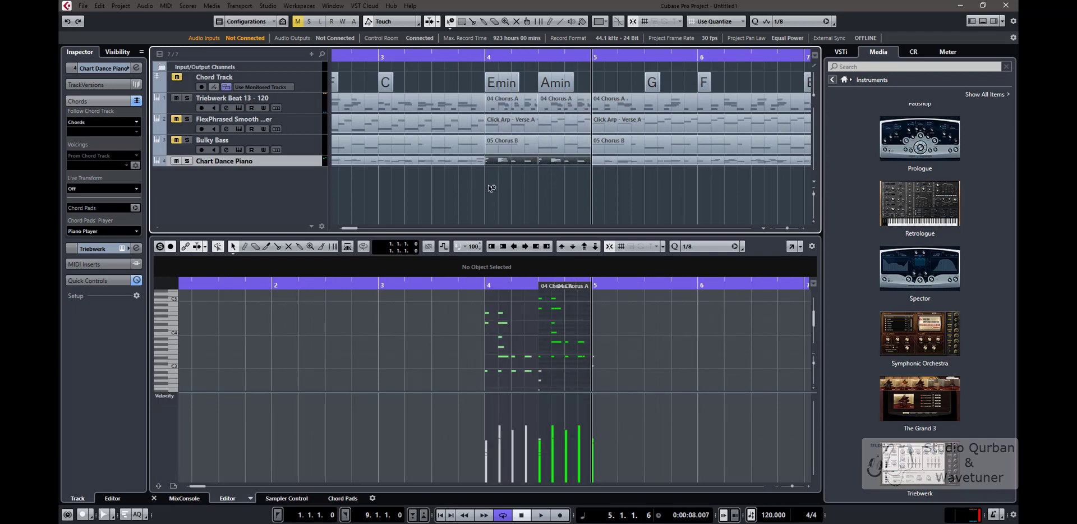
Step: Increase the Chart Dance Piano track height, set the quantize value to 1/16 and quantize the two selected piano parts
{"action": "left_click_drag", "start_coordinate": [316, 165], "coordinate": [315, 215]}
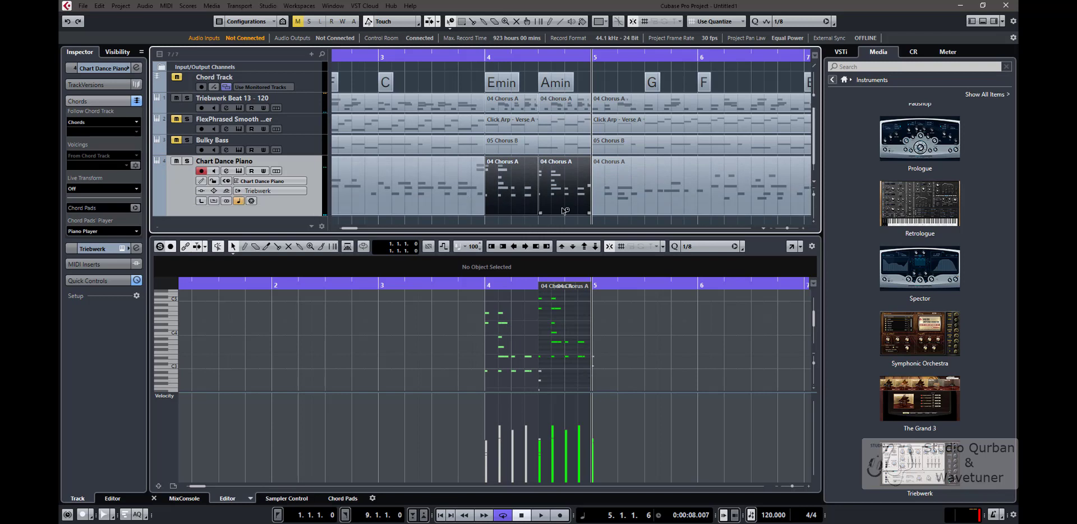
{"action": "left_click", "coordinate": [788, 23]}
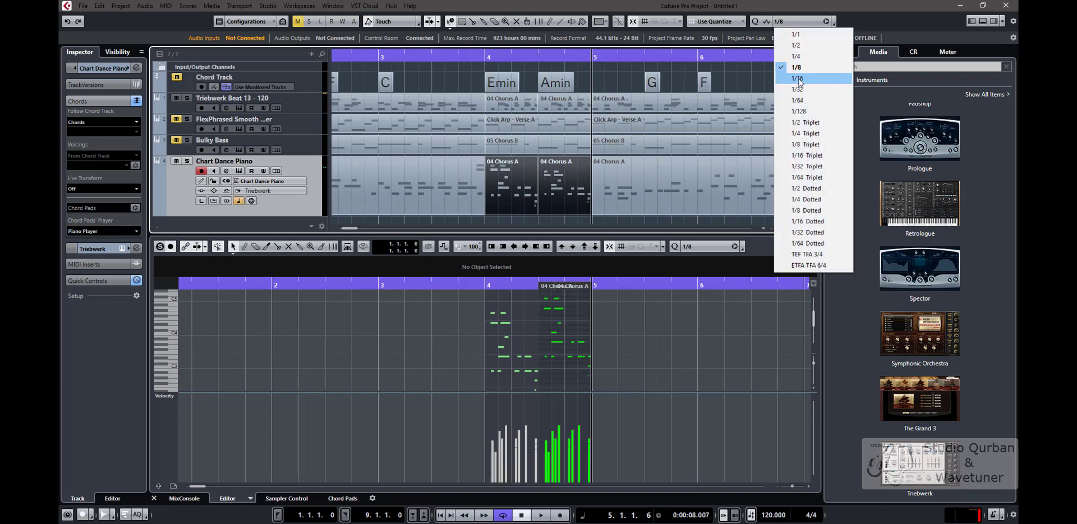
{"action": "left_click", "coordinate": [785, 78]}
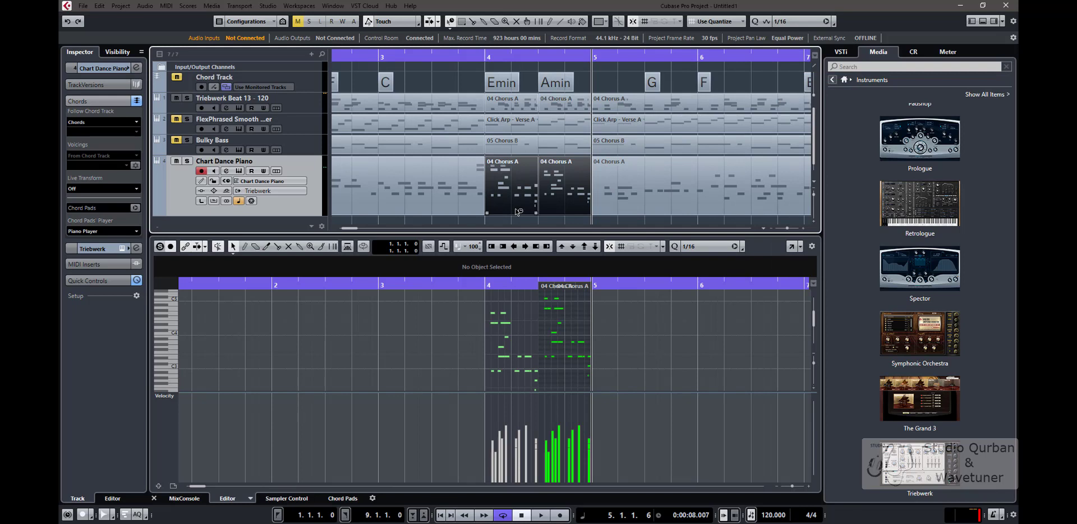
{"action": "key", "text": "q"}
Step: Quantize the two half-bar Triebwerk Beat parts in bar 4 to 1/16
{"action": "left_click", "coordinate": [547, 104]}
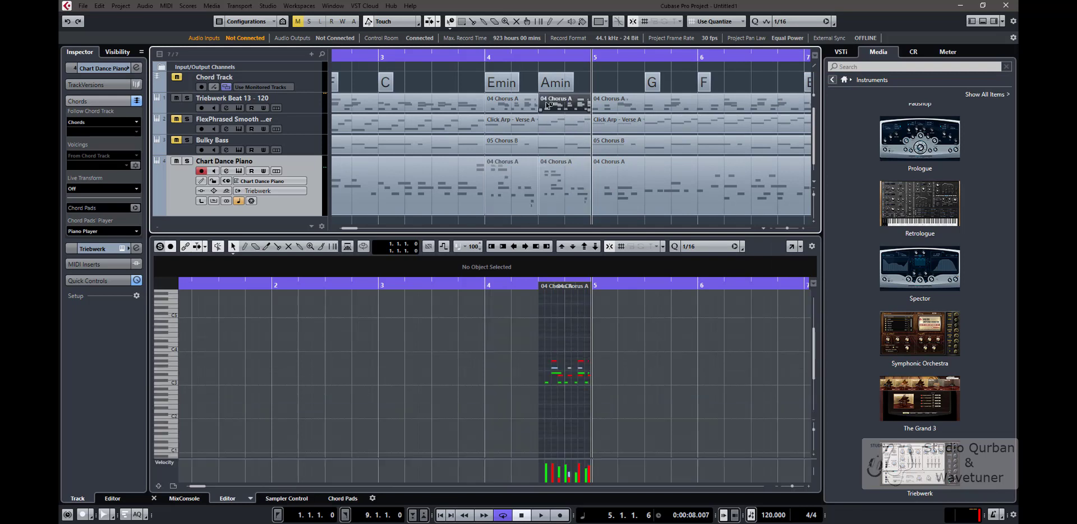
{"action": "left_click", "coordinate": [528, 108], "text": "shift"}
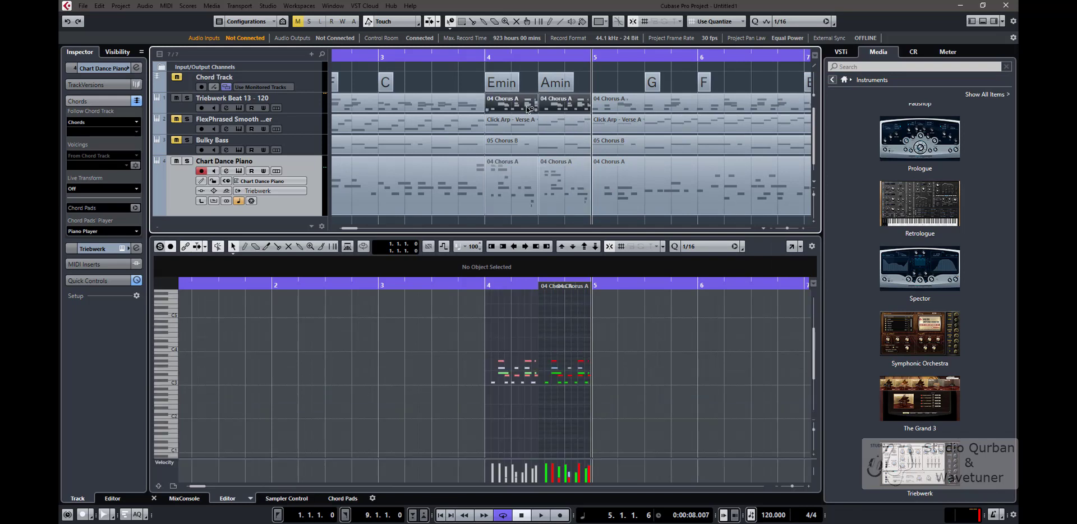
{"action": "key", "text": "q"}
Step: Deselect the beat parts, give the arrangement area more height and start playback from bar 2 to review the whole arrangement
{"action": "key", "text": "g"}
{"action": "key", "text": "g"}
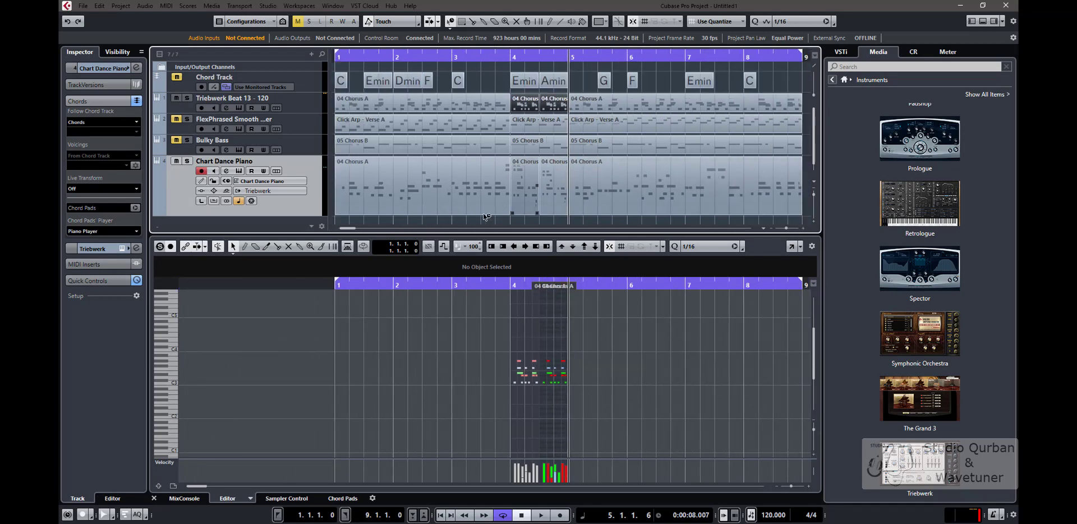
{"action": "left_click", "coordinate": [438, 225]}
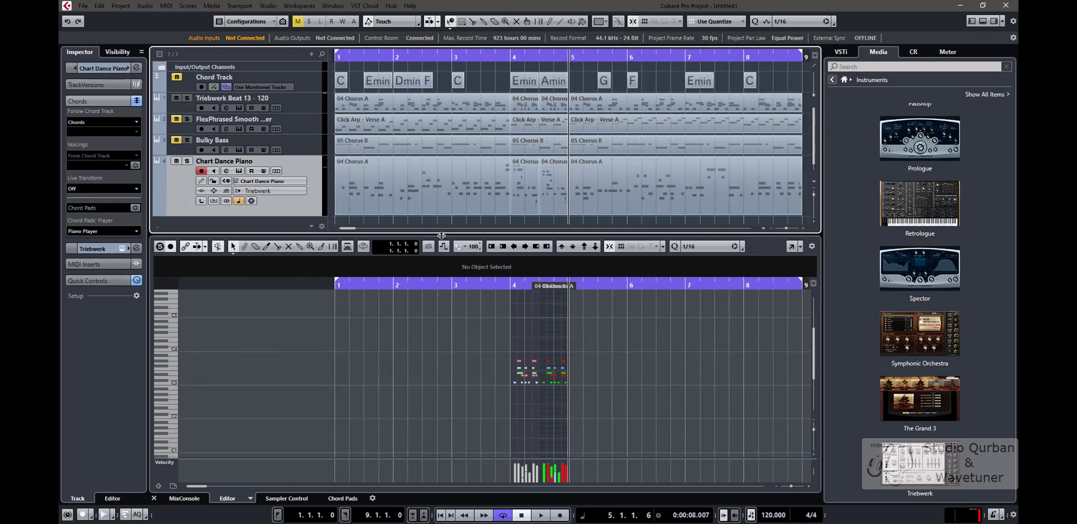
{"action": "left_click_drag", "start_coordinate": [441, 233], "coordinate": [441, 297]}
{"action": "left_click", "coordinate": [418, 249]}
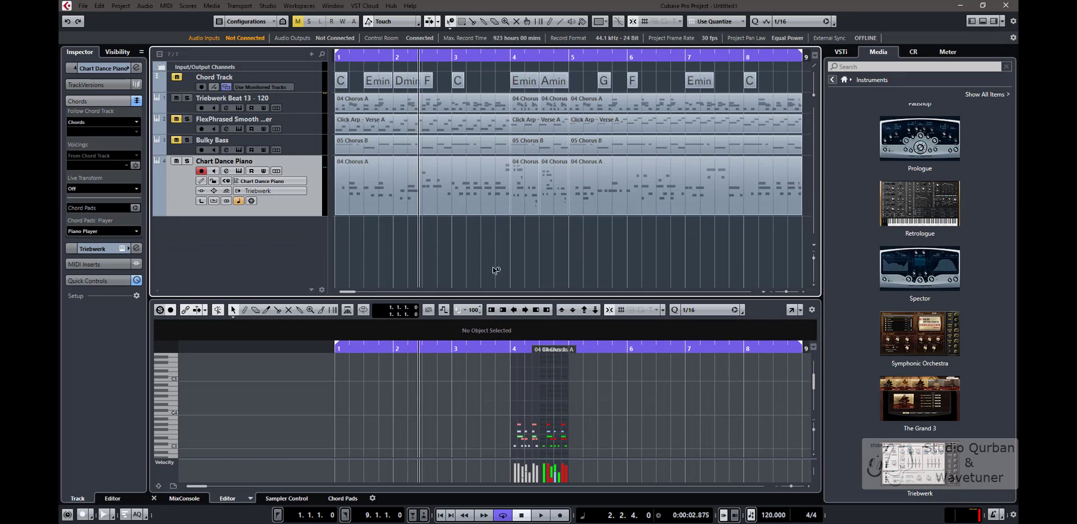
{"action": "key", "text": "space"}
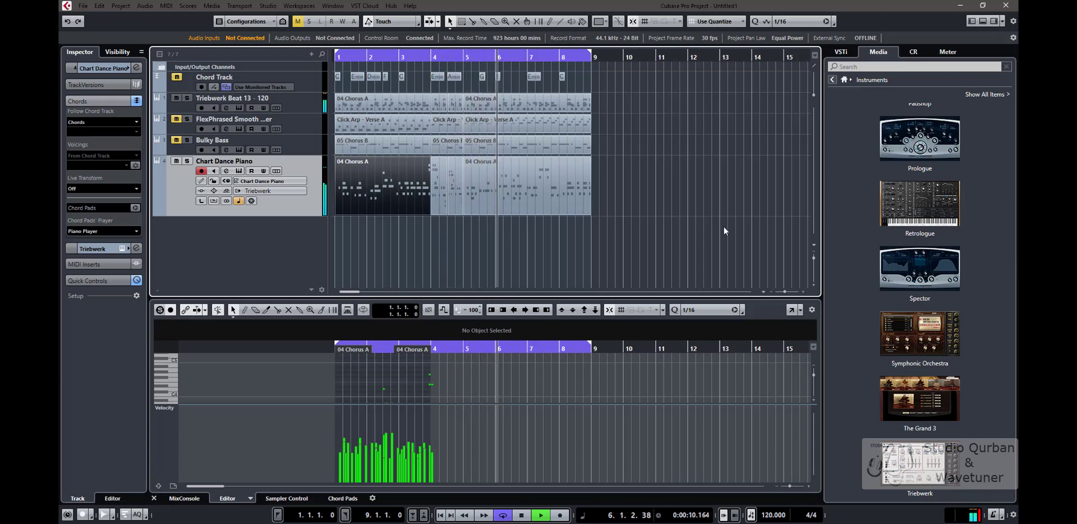
Step: Stop playback and delete the Click Arp parts in bars 1 to 4 of the FlexPhrased Smooth Glider track
{"action": "key", "text": "space"}
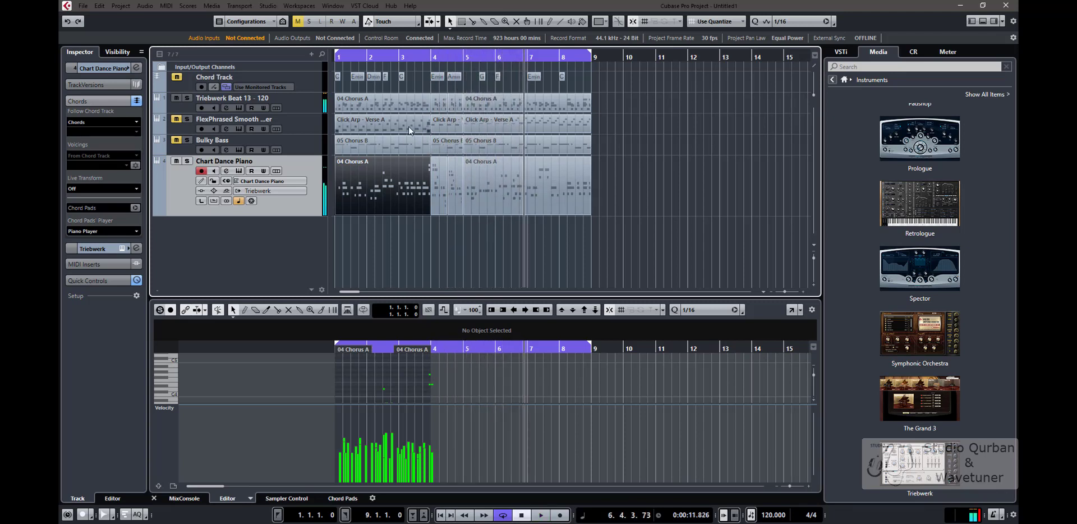
{"action": "left_click", "coordinate": [410, 130]}
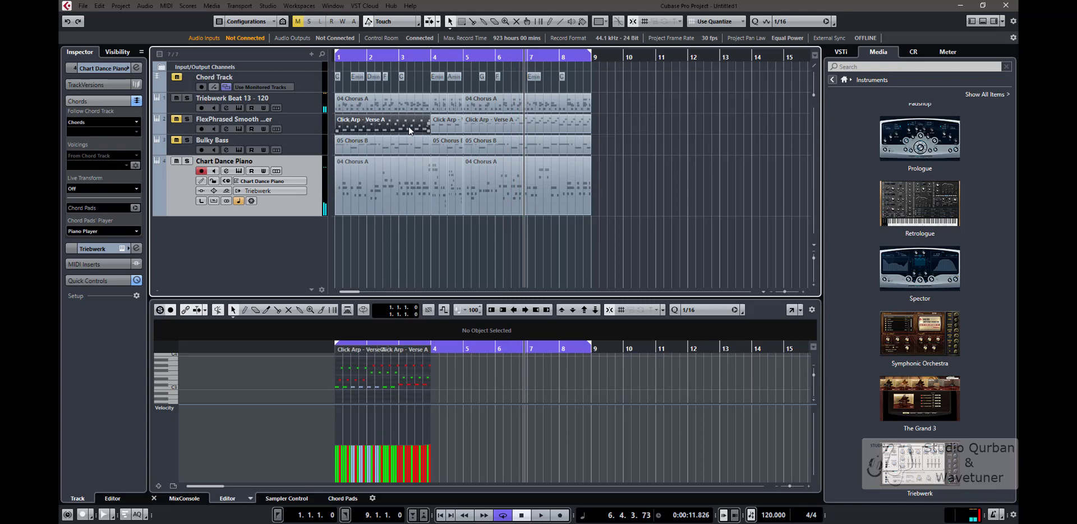
{"action": "key", "text": "Delete"}
{"action": "left_click", "coordinate": [295, 128]}
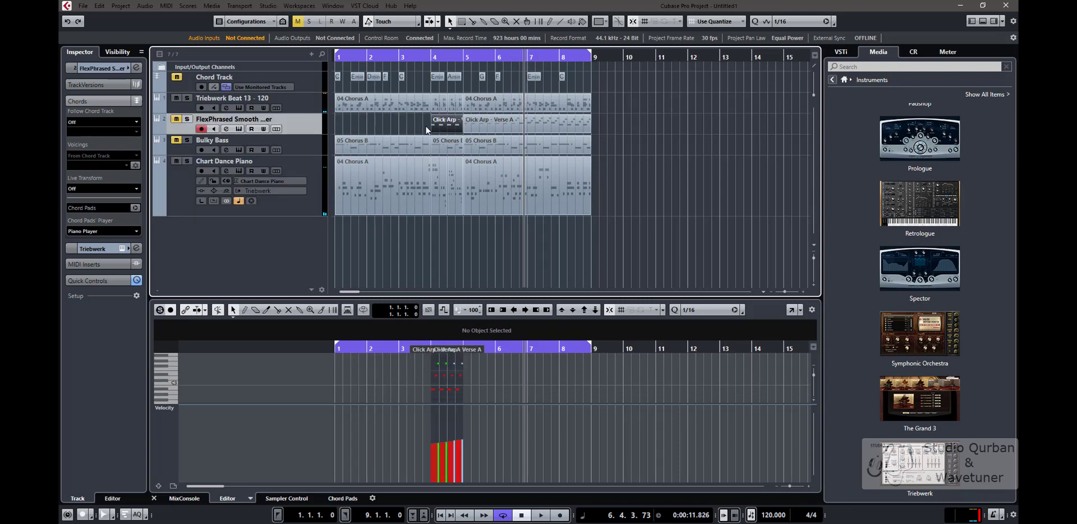
{"action": "key", "text": "Delete"}
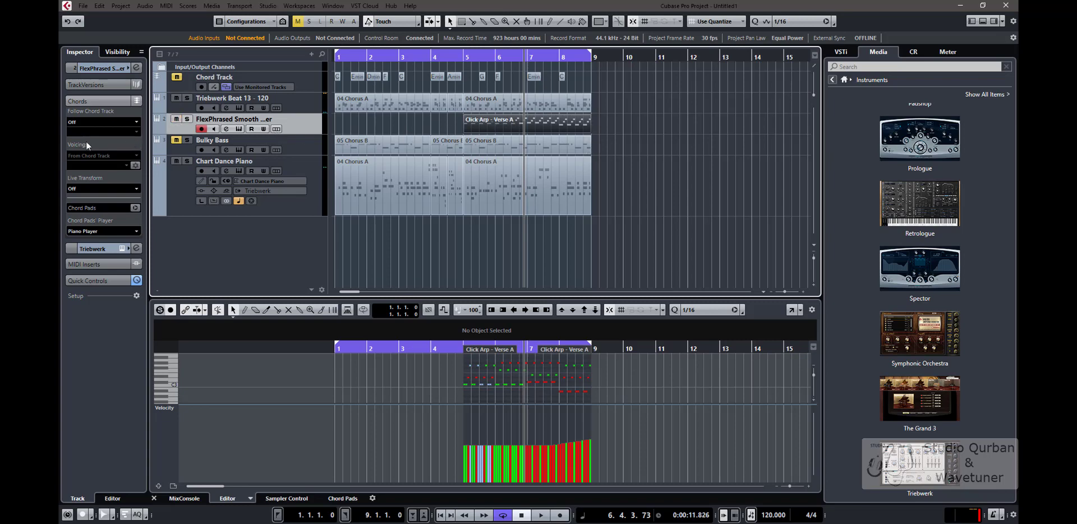
Step: Make the FlexPhrased Smooth Glider track follow the chord track in Chords mode and accept the follow settings
{"action": "left_click", "coordinate": [85, 122]}
{"action": "left_click", "coordinate": [90, 160]}
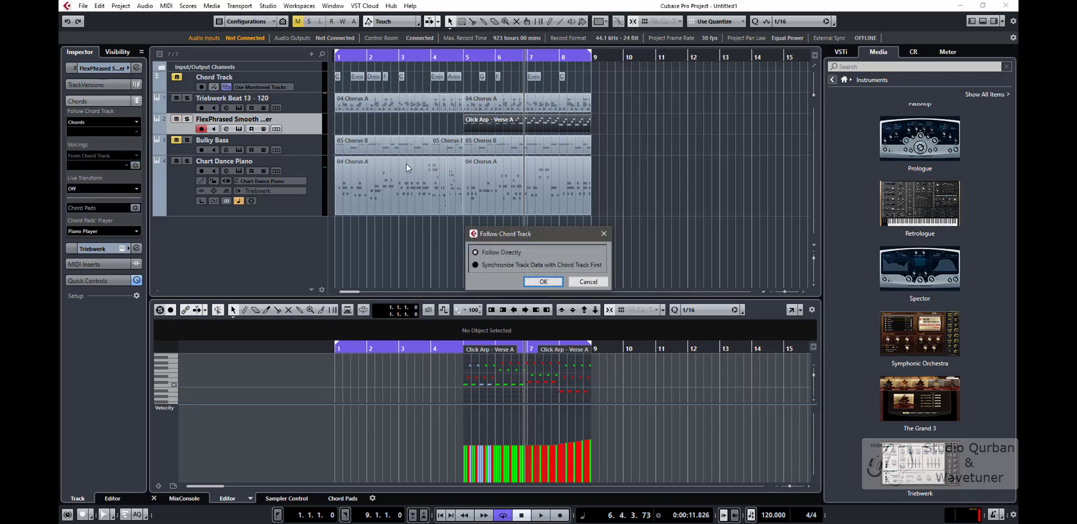
{"action": "left_click", "coordinate": [542, 281]}
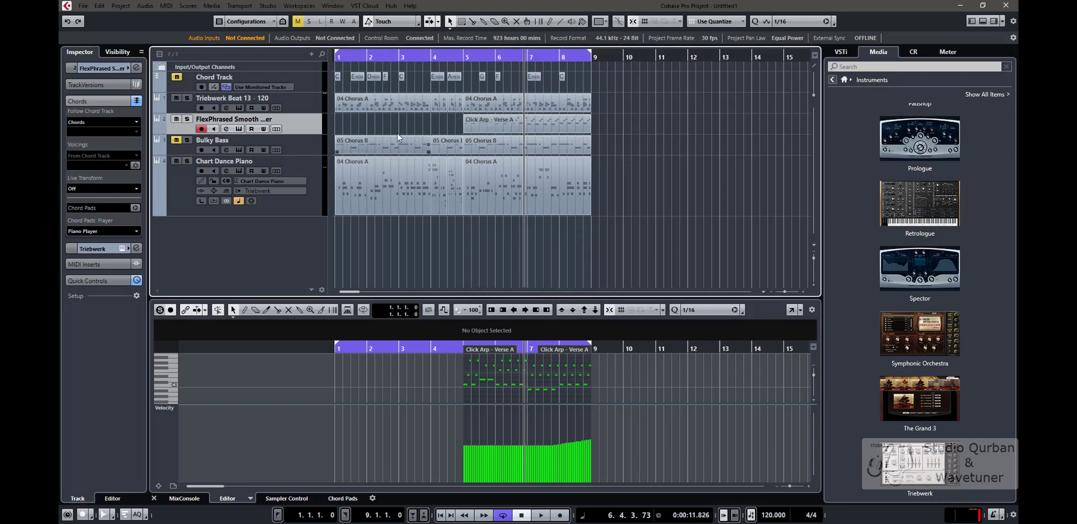
Step: Play from the middle of bar 2 and lower the FlexPhrased track's mixer level to -26.0 dB
{"action": "left_click", "coordinate": [383, 120]}
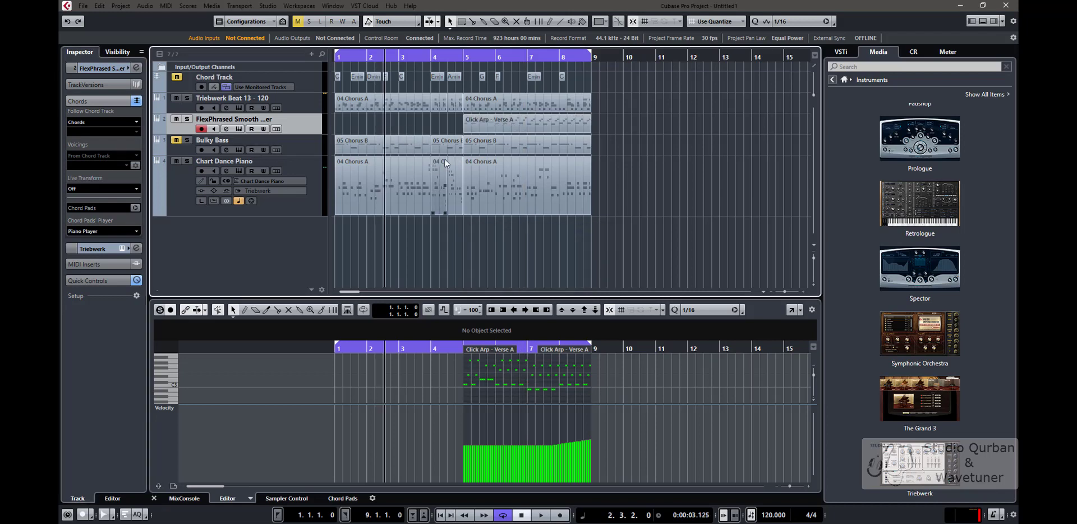
{"action": "key", "text": "space"}
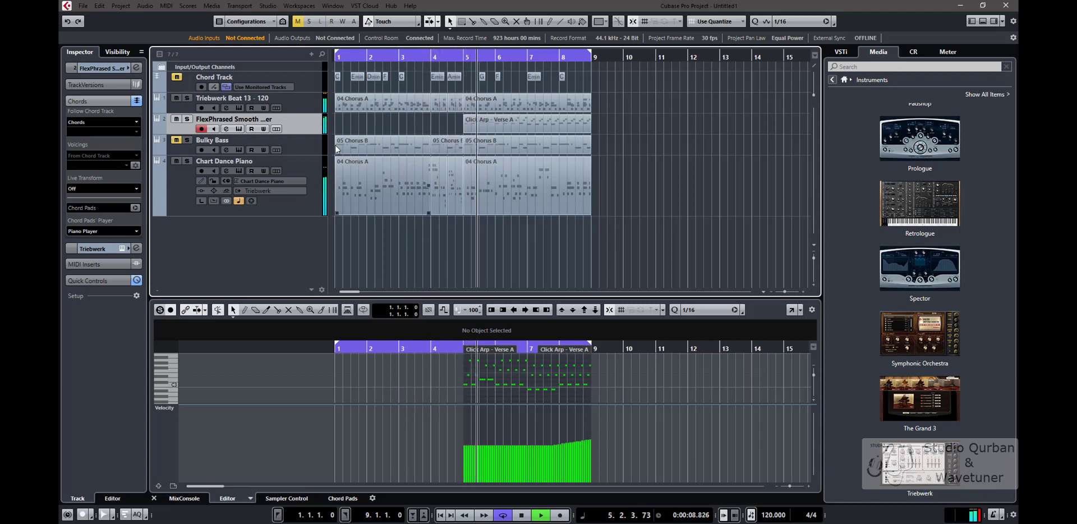
{"action": "left_click", "coordinate": [184, 498]}
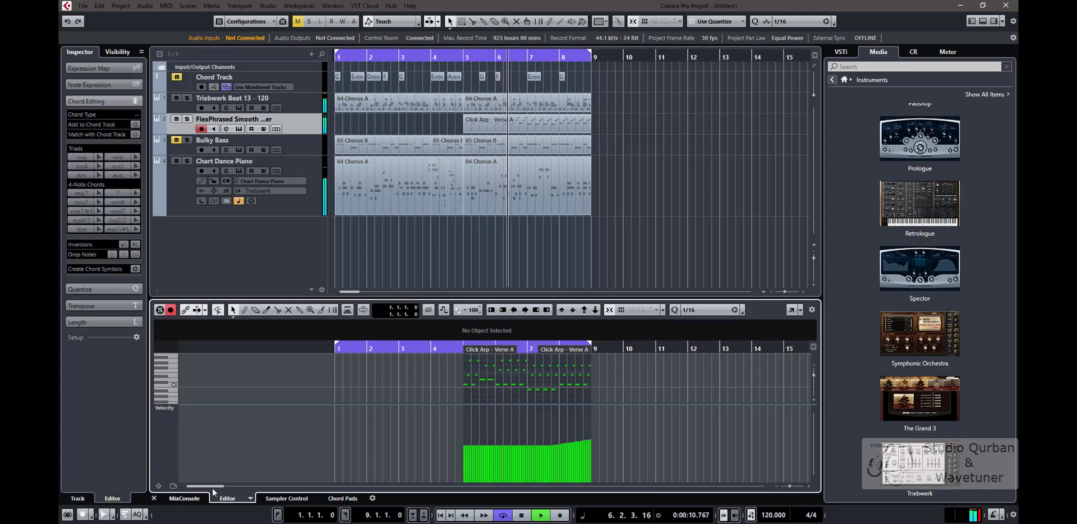
{"action": "left_click_drag", "start_coordinate": [273, 362], "coordinate": [273, 410]}
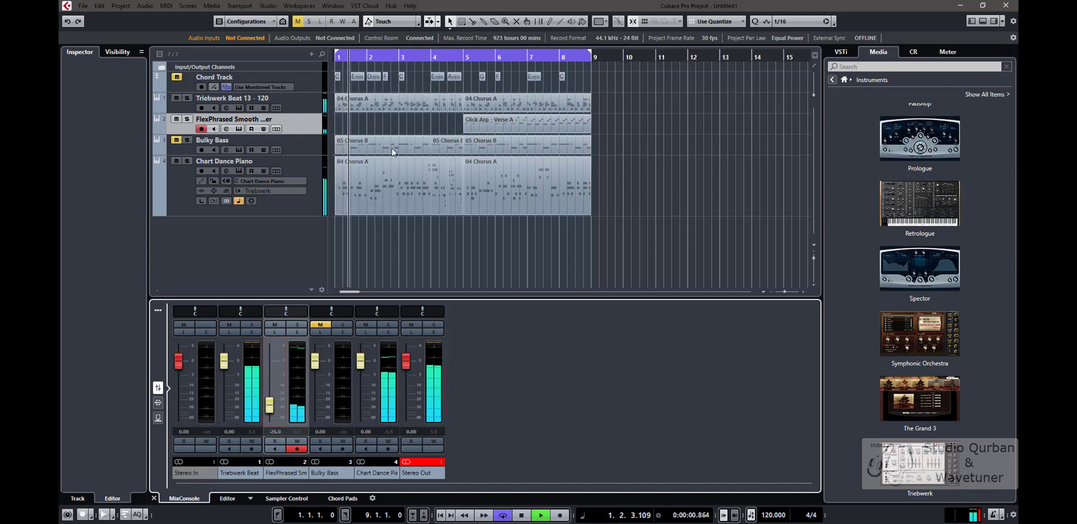
Step: Loop the remaining Click Arp part and set the FlexPhrased track's FlexPhraser to restart mode Sync to Host and key mode Direct
{"action": "left_click", "coordinate": [525, 123]}
{"action": "key", "text": "p"}
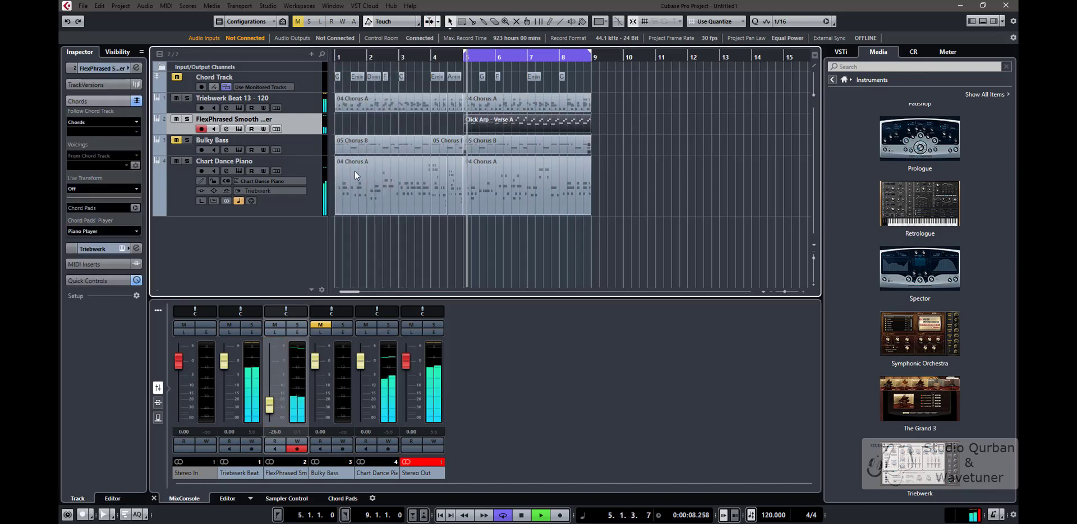
{"action": "left_click", "coordinate": [239, 129]}
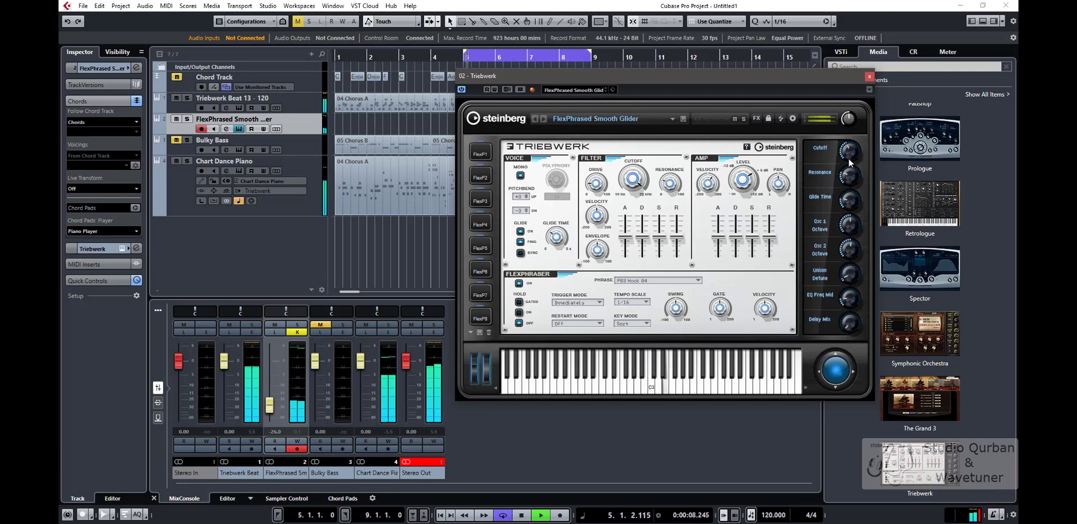
{"action": "key", "text": "space"}
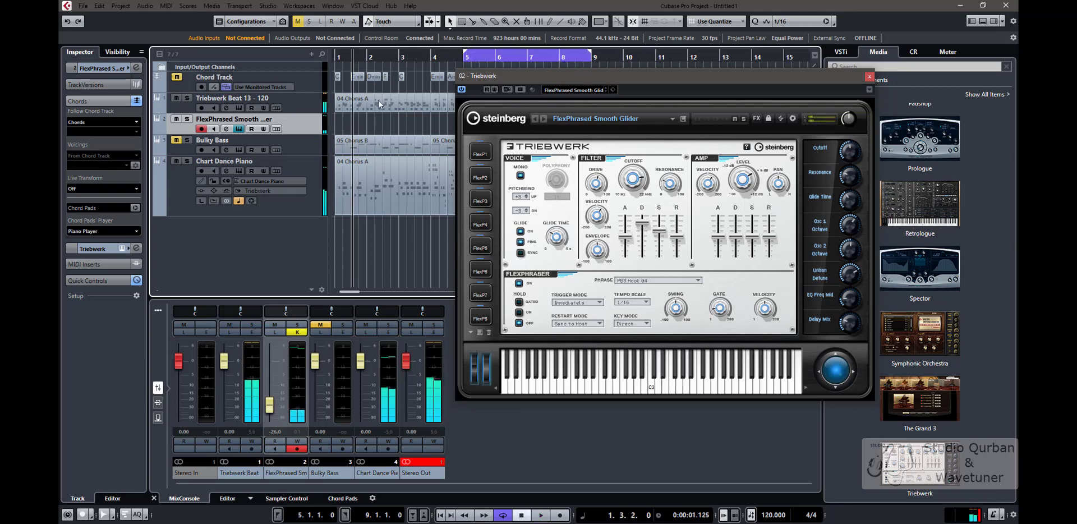
Step: Play on with looping off, raise the FlexPhrased track's level to -20.3 dB and unmute the Bulky Bass track
{"action": "left_click", "coordinate": [478, 153]}
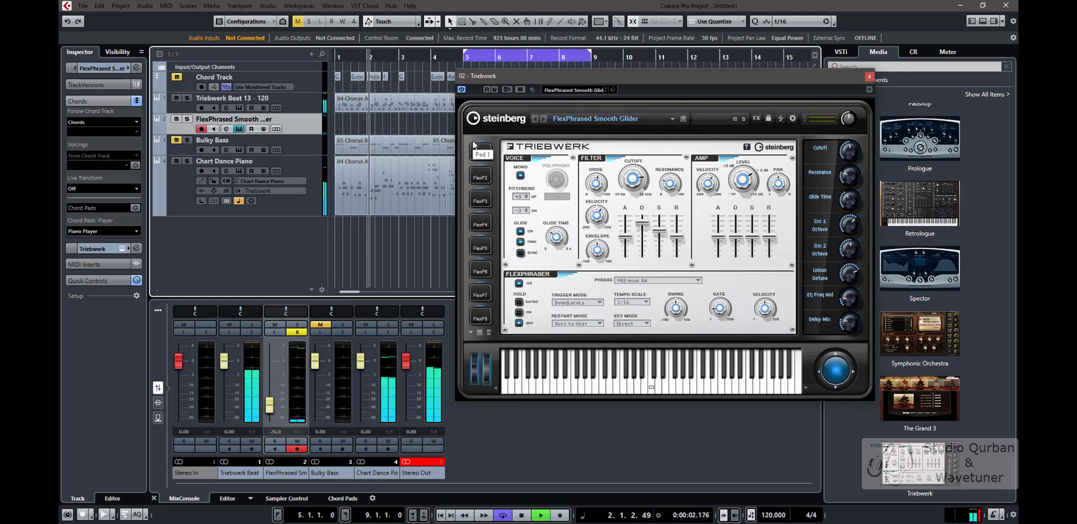
{"action": "key", "text": "KP_Divide"}
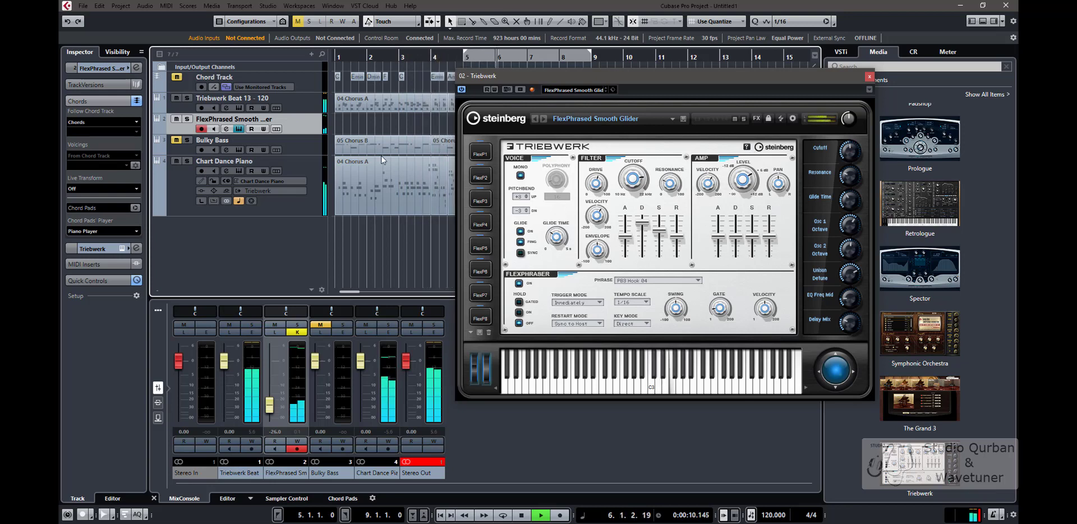
{"action": "left_click_drag", "start_coordinate": [270, 408], "coordinate": [272, 403]}
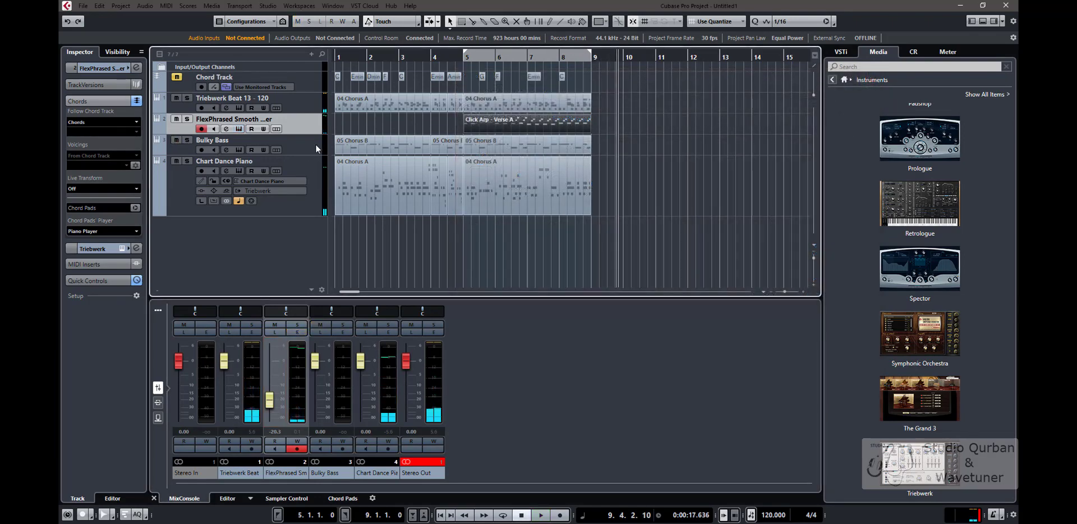
Step: Make the Bulky Bass track follow the chord track in Chords mode and accept the follow settings
{"action": "left_click", "coordinate": [317, 149]}
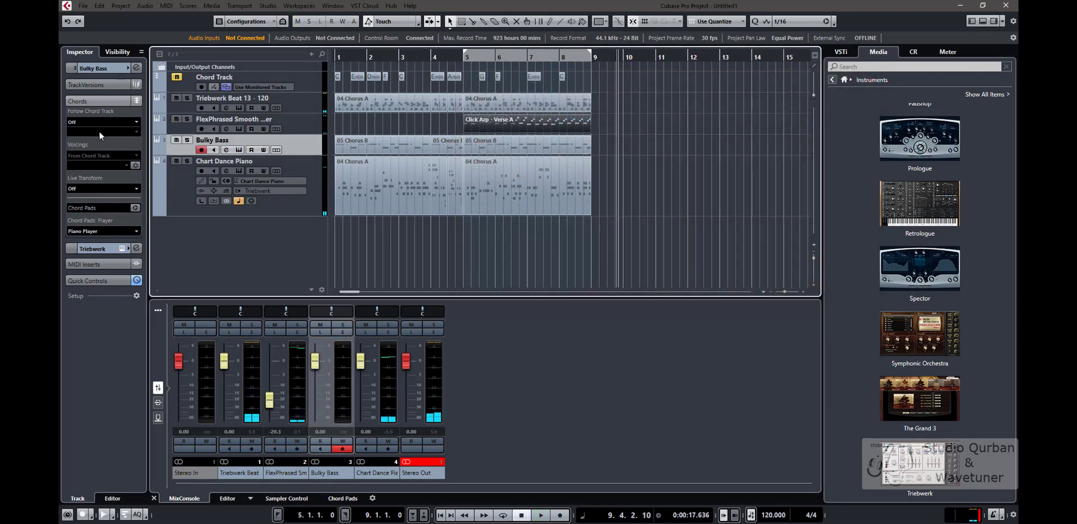
{"action": "left_click", "coordinate": [104, 121]}
{"action": "left_click", "coordinate": [98, 158]}
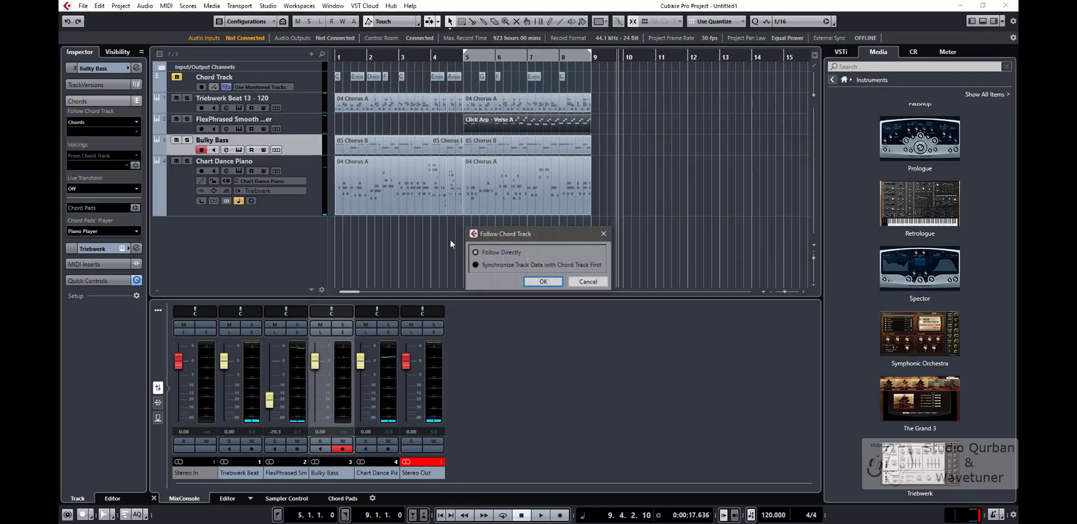
{"action": "left_click", "coordinate": [543, 281]}
Step: Examine the Bulky Bass and other parts against the chord track events from bar 1 to bar 9
{"action": "key", "text": "Home"}
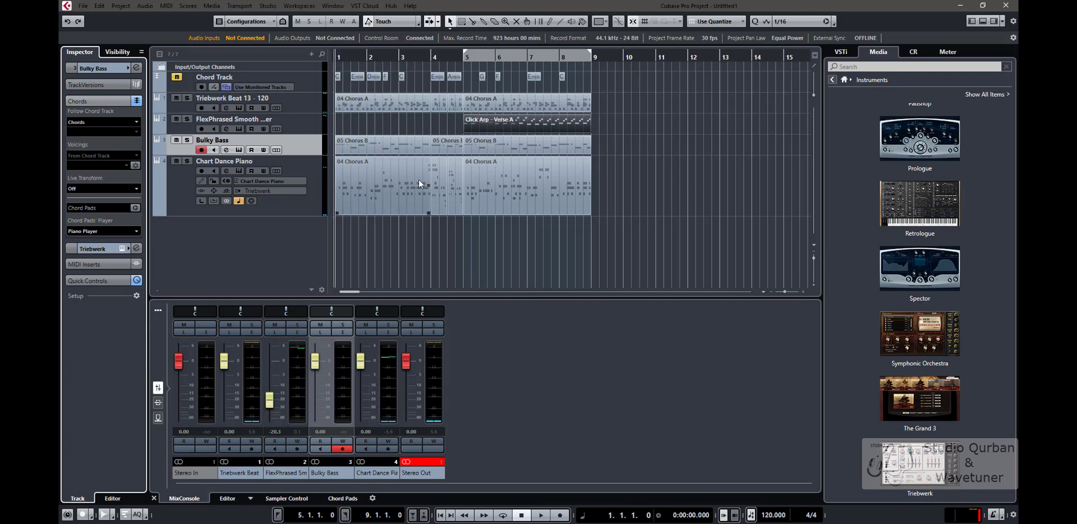
{"action": "scroll", "coordinate": [405, 135], "scroll_direction": "up", "scroll_amount": 3}
{"action": "scroll", "coordinate": [406, 134], "scroll_direction": "up", "scroll_amount": 1}
{"action": "scroll", "coordinate": [405, 134], "scroll_direction": "left", "scroll_amount": 2}
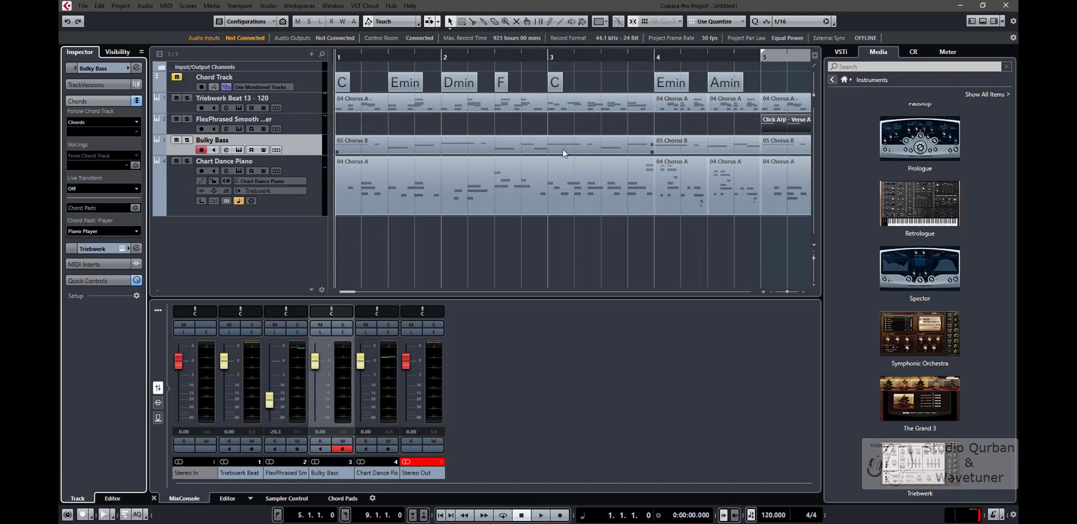
{"action": "scroll", "coordinate": [614, 153], "scroll_direction": "right", "scroll_amount": 2}
{"action": "scroll", "coordinate": [622, 143], "scroll_direction": "right", "scroll_amount": 2}
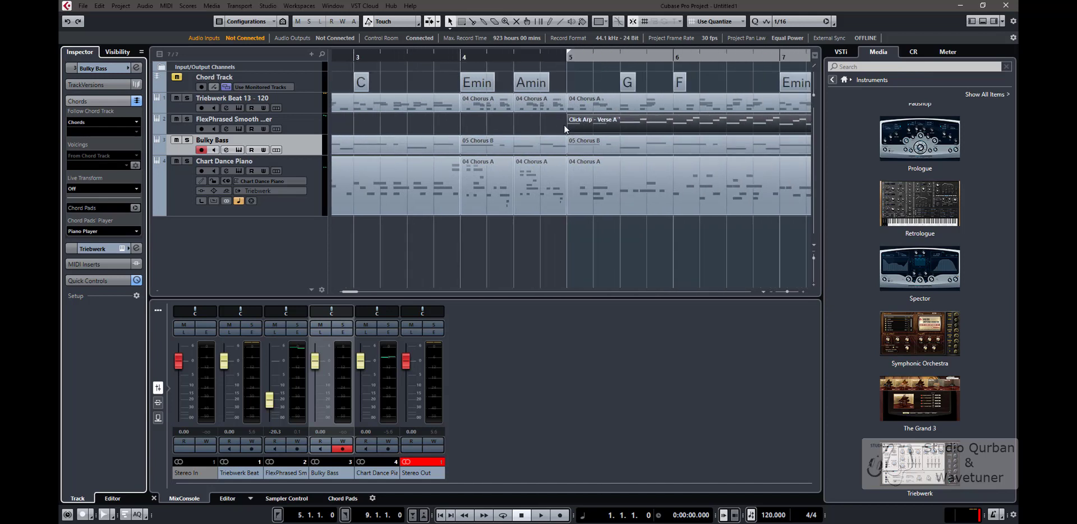
{"action": "scroll", "coordinate": [679, 150], "scroll_direction": "right", "scroll_amount": 3}
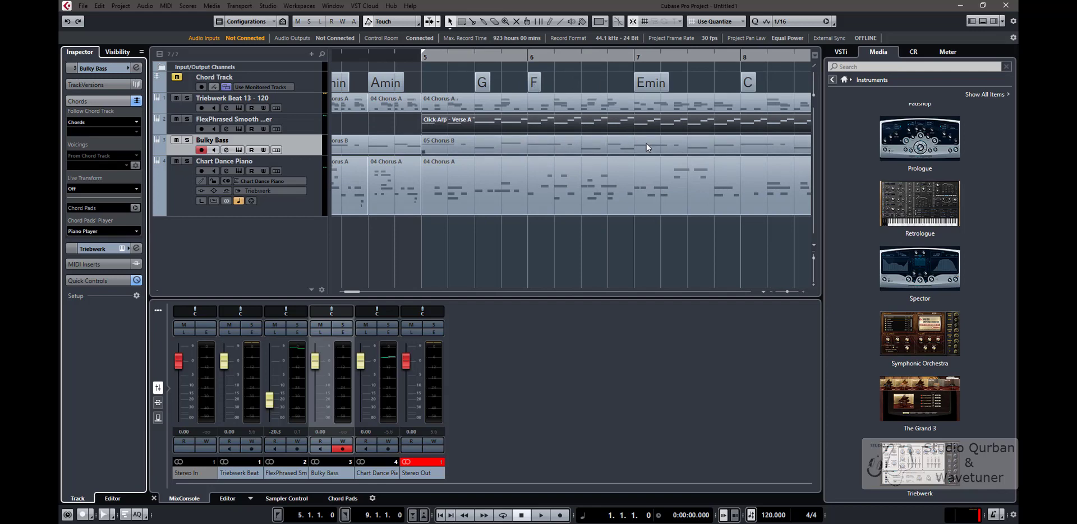
{"action": "scroll", "coordinate": [639, 147], "scroll_direction": "right", "scroll_amount": 3}
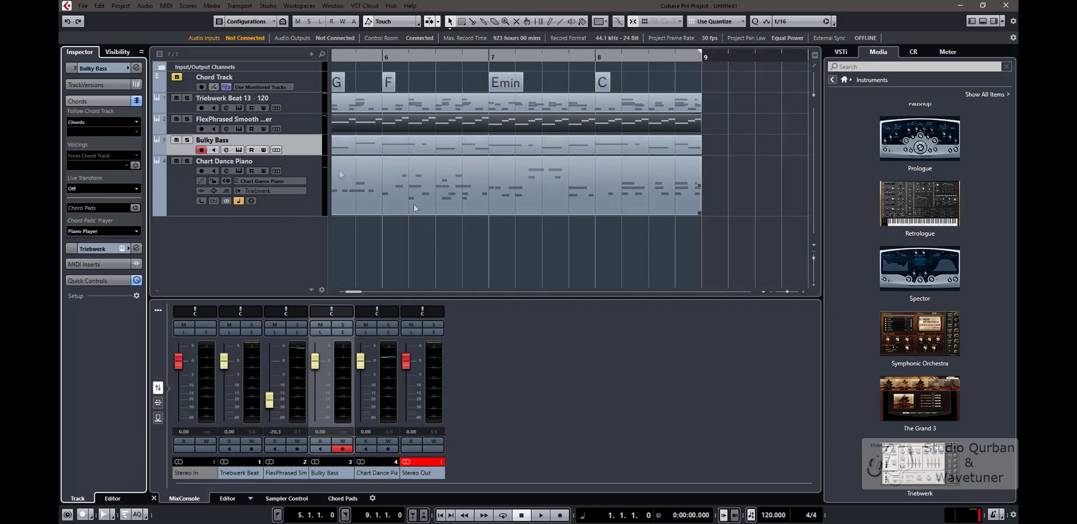
Step: Play the arrangement from the start and lower the Bulky Bass track's mixer level to about -10 dB
{"action": "key", "text": "space"}
{"action": "scroll", "coordinate": [314, 378], "scroll_direction": "down", "scroll_amount": 1}
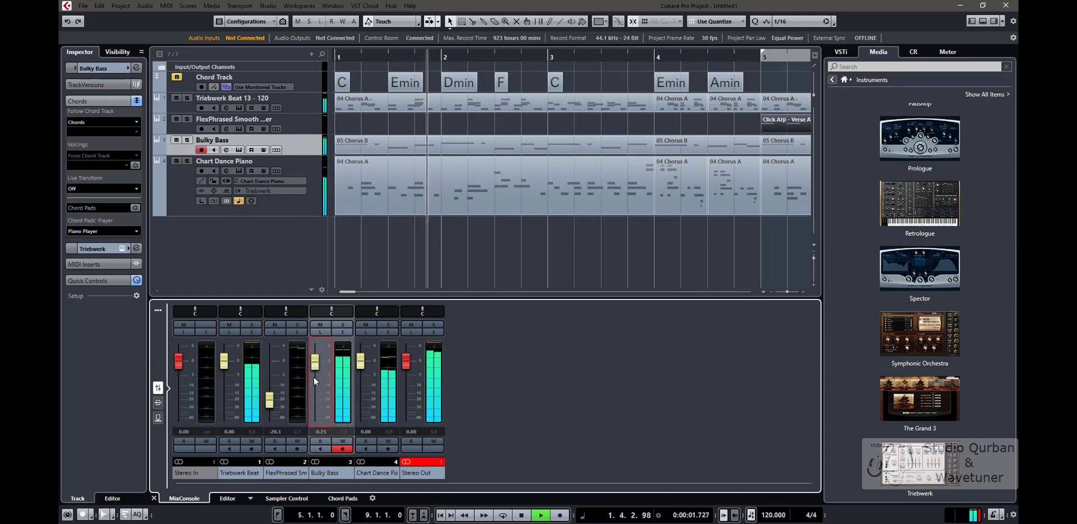
{"action": "scroll", "coordinate": [314, 378], "scroll_direction": "down", "scroll_amount": 10}
{"action": "scroll", "coordinate": [556, 270], "scroll_direction": "down", "scroll_amount": 5}
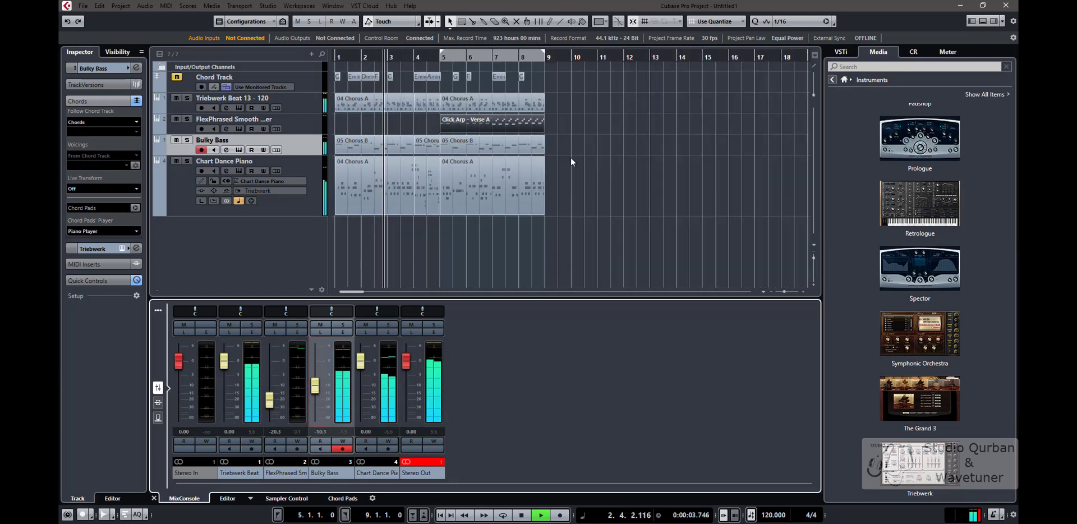
Step: Glue all the Bulky Bass parts into one part and open it for note editing
{"action": "left_click", "coordinate": [358, 144]}
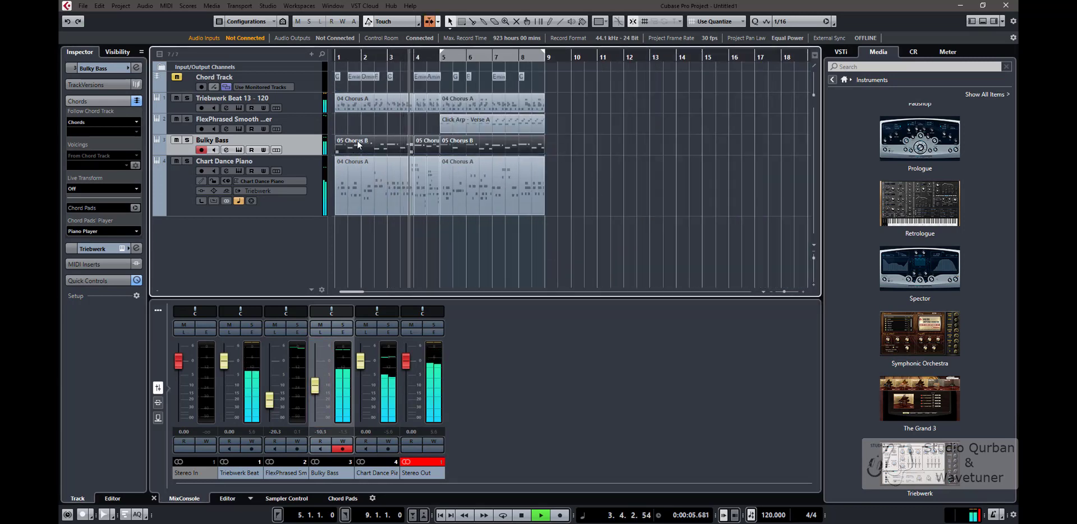
{"action": "double_click", "coordinate": [358, 144]}
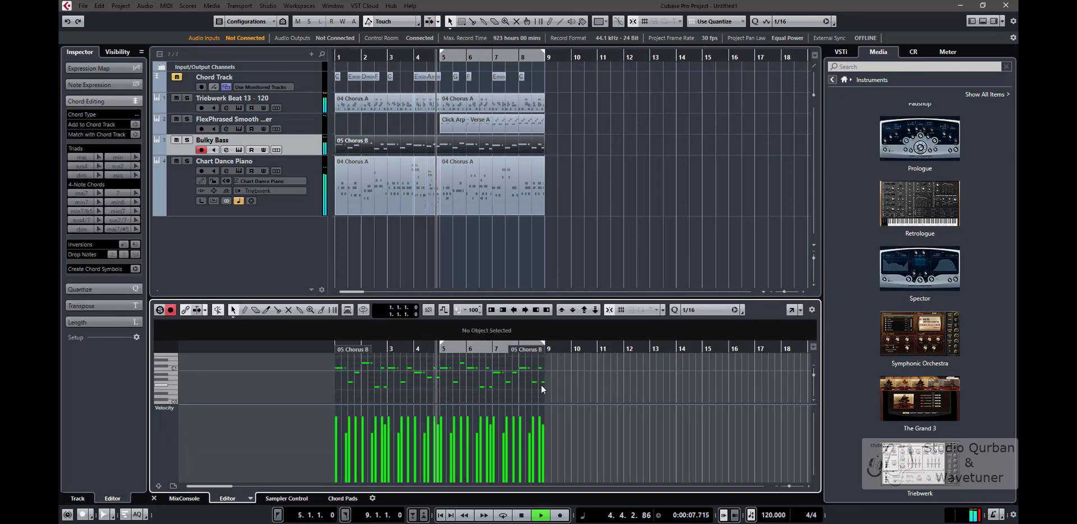
Step: Select all notes in the glued Bulky Bass part and lower their velocities together, bringing the first note to 90
{"action": "left_click_drag", "start_coordinate": [583, 402], "coordinate": [283, 344]}
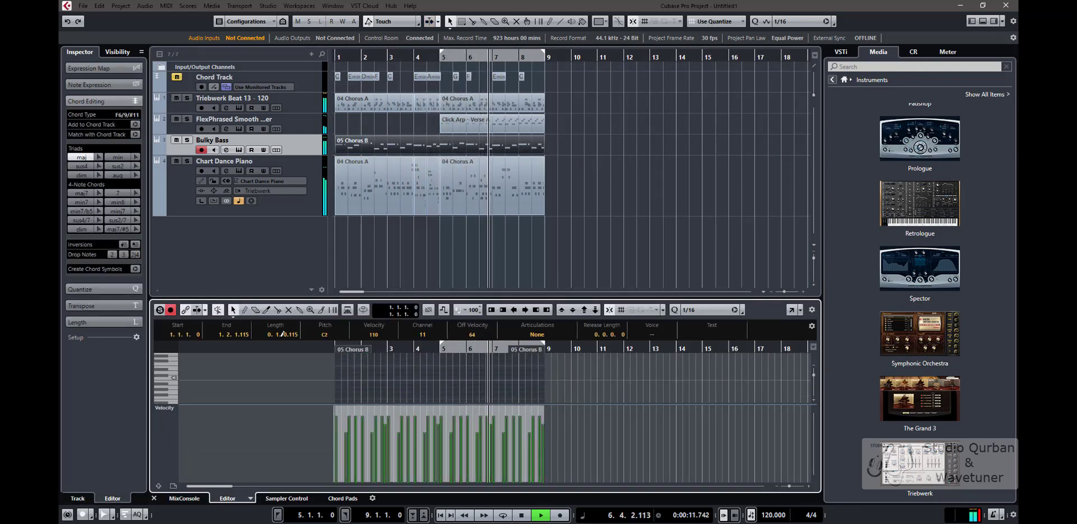
{"action": "left_click_drag", "start_coordinate": [410, 408], "coordinate": [410, 481]}
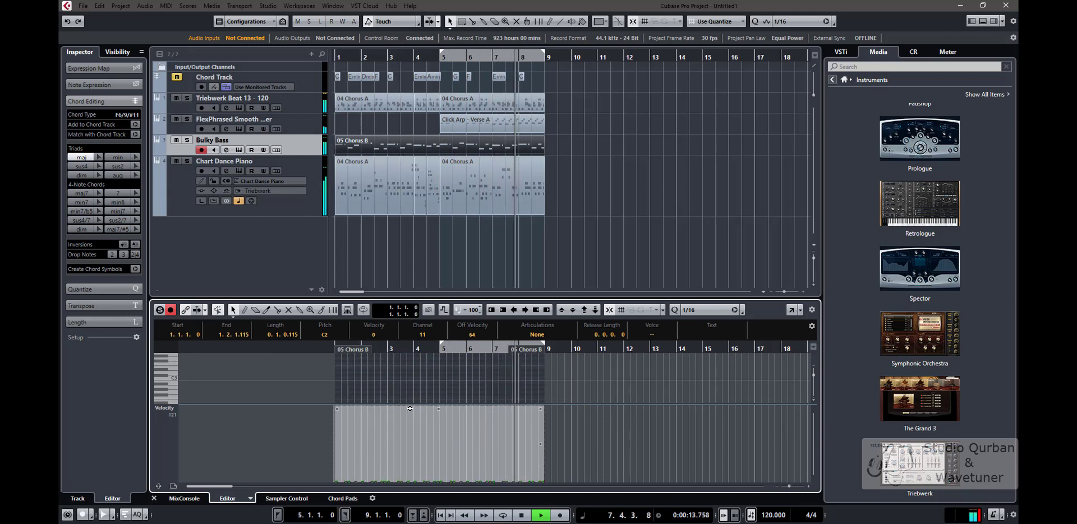
{"action": "key", "text": "ctrl+z"}
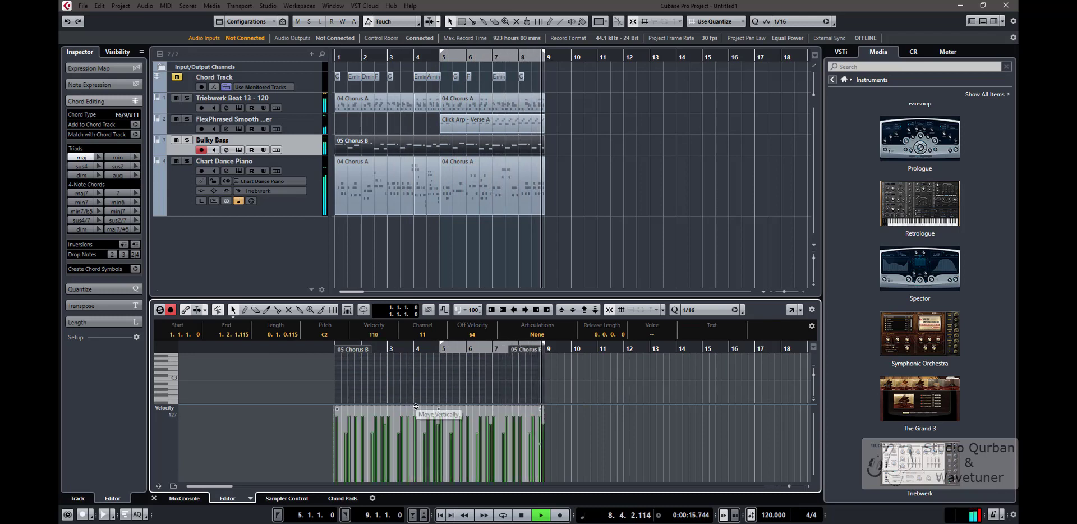
{"action": "left_click_drag", "start_coordinate": [416, 406], "coordinate": [415, 418]}
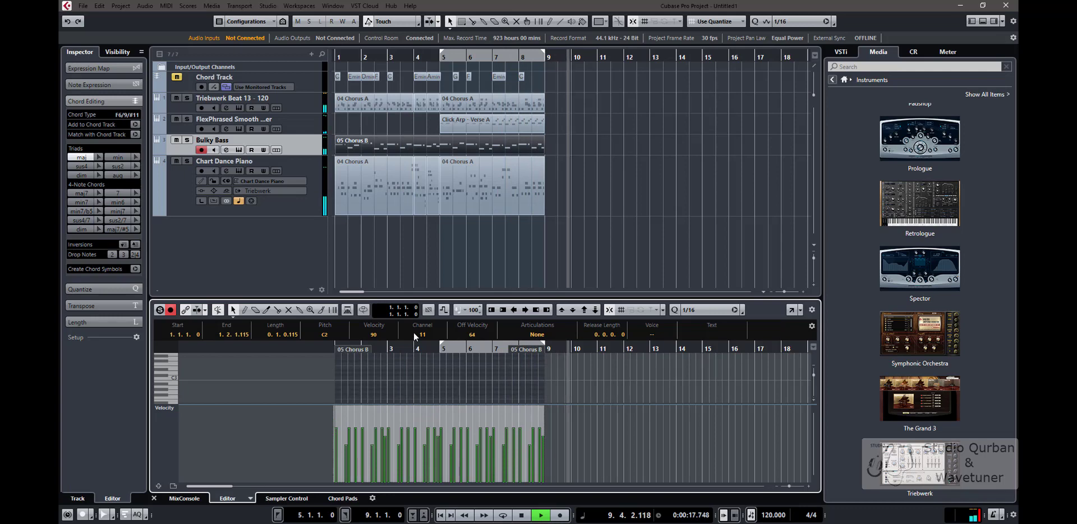
{"action": "scroll", "coordinate": [452, 391], "scroll_direction": "up", "scroll_amount": 3}
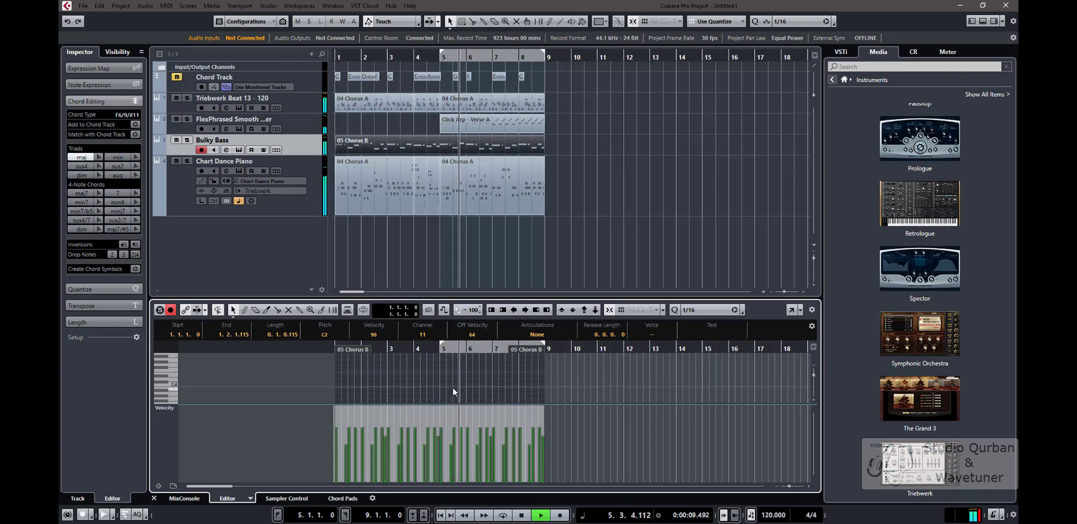
Step: Open the glued Bulky Bass part in a full-size Key Editor and transpose the selected notes up an octave
{"action": "double_click", "coordinate": [388, 145]}
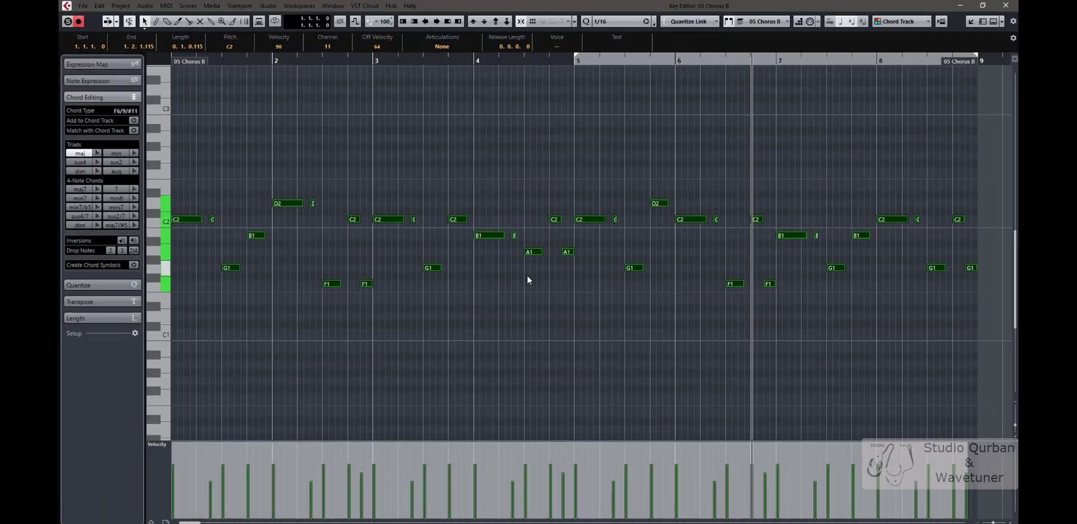
{"action": "scroll", "coordinate": [514, 275], "scroll_direction": "down", "scroll_amount": 4}
{"action": "key", "text": "shift+Up"}
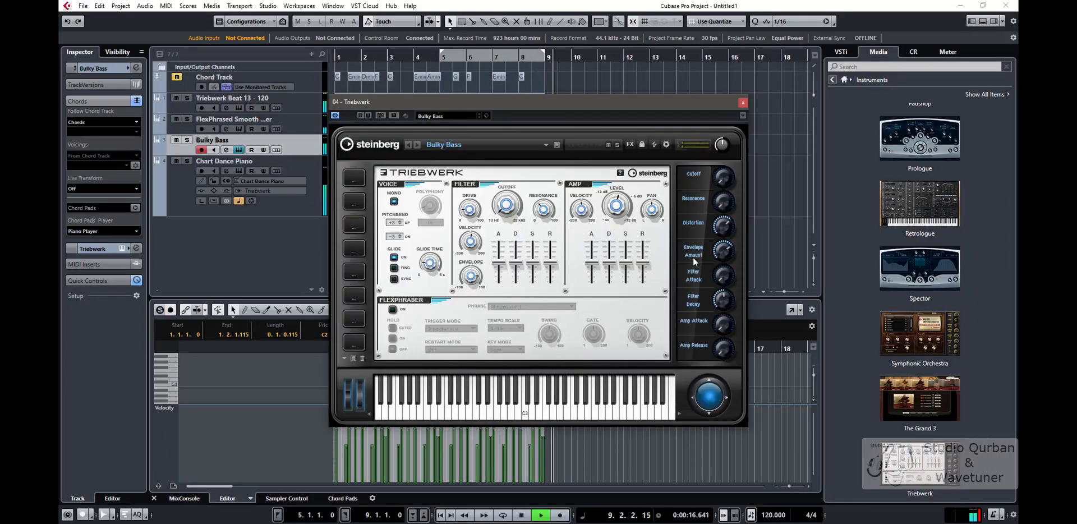
Step: Turn on cycle playback, close the Bulky Bass instrument and set the project tempo to 90 BPM
{"action": "key", "text": "KP_Divide"}
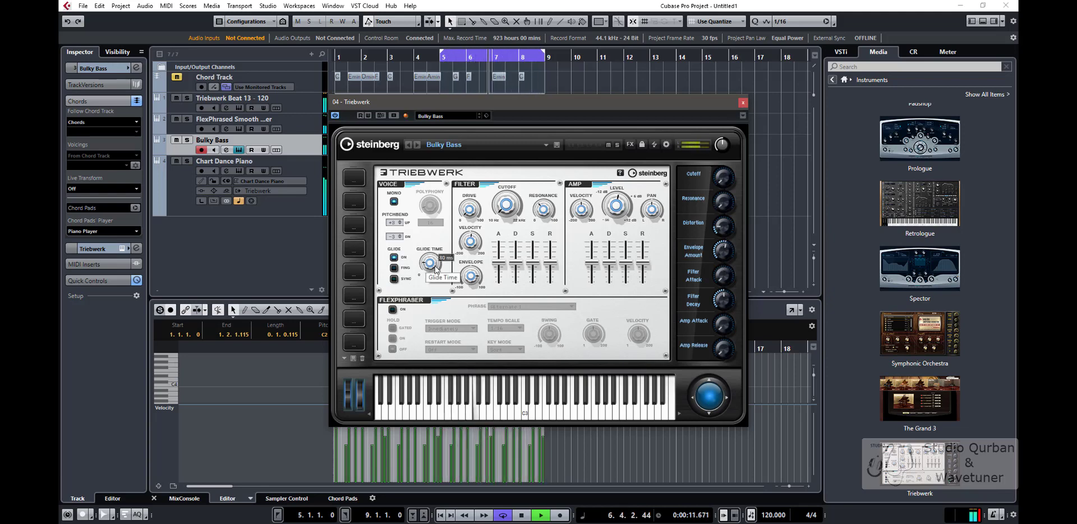
{"action": "left_click", "coordinate": [392, 310]}
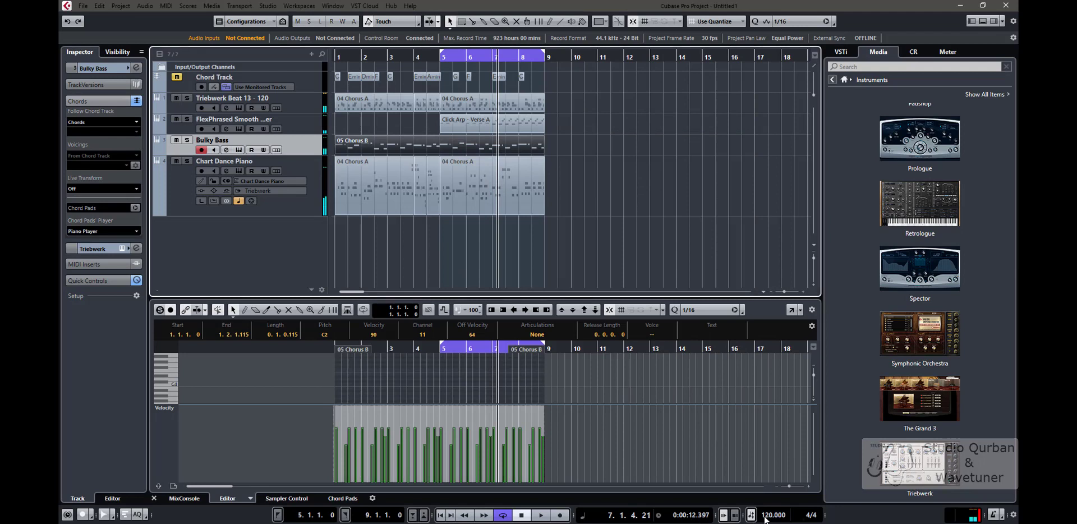
{"action": "double_click", "coordinate": [765, 517]}
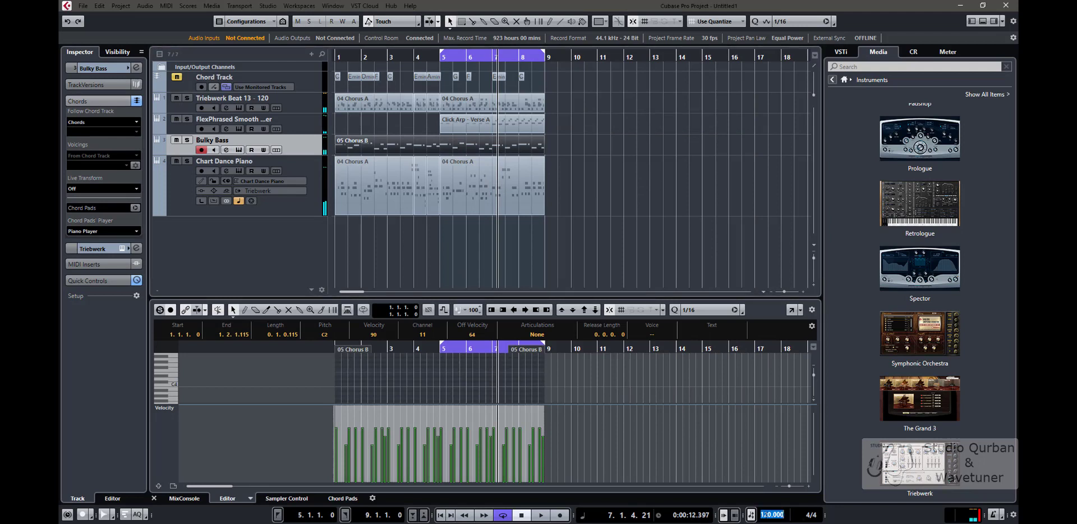
{"action": "type", "text": "90"}
{"action": "key", "text": "Return"}
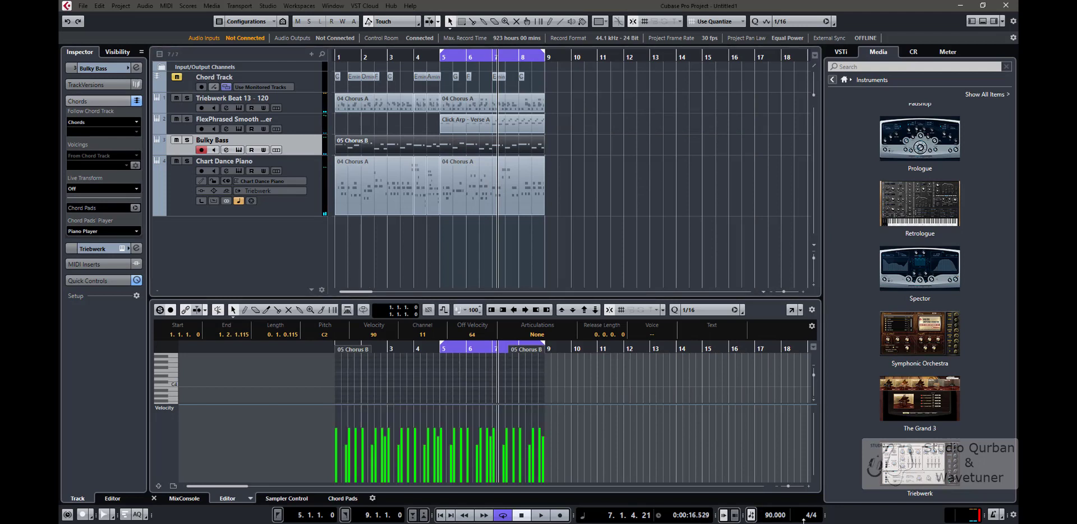
{"action": "key", "text": "Home"}
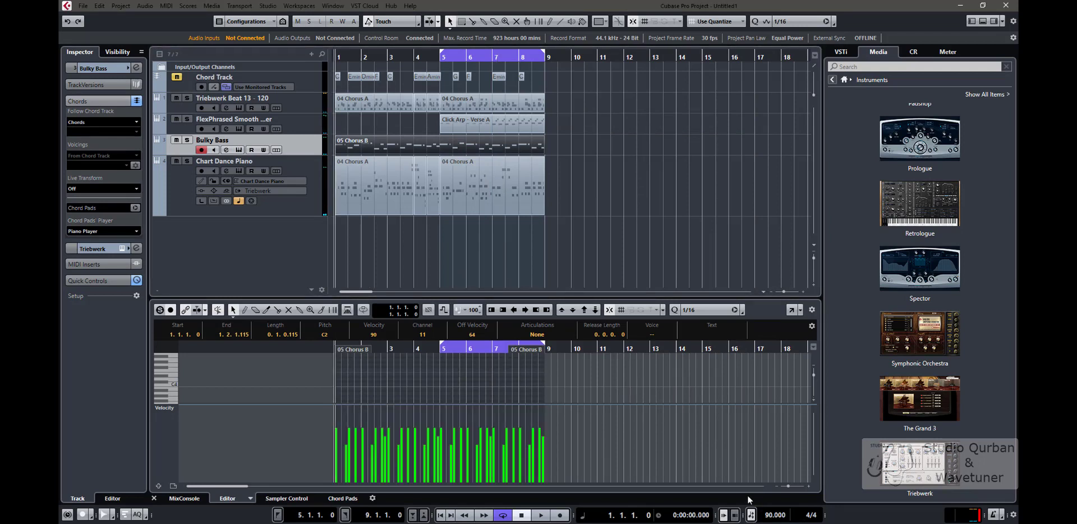
{"action": "scroll", "coordinate": [383, 195], "scroll_direction": "up", "scroll_amount": 2}
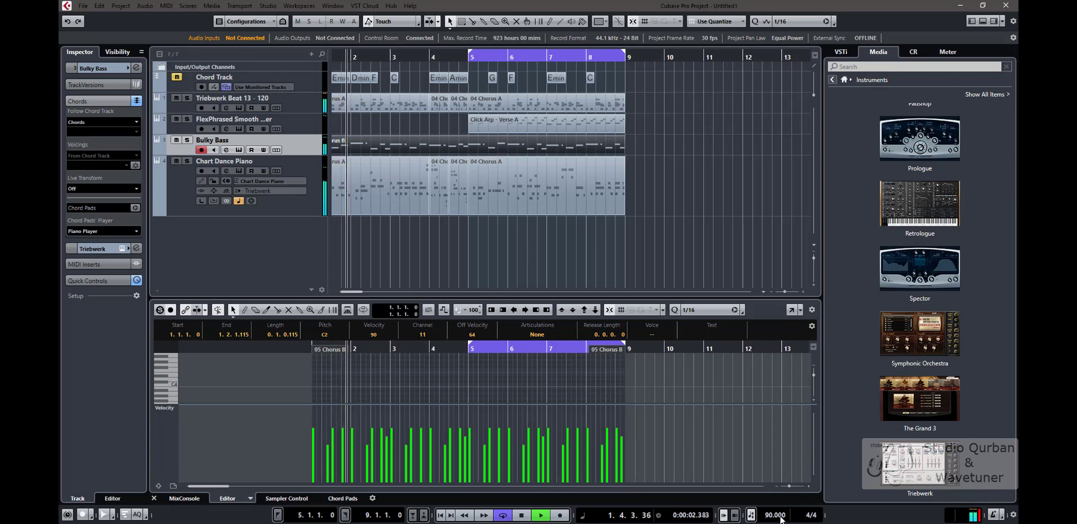
Step: Set the project tempo to 95 BPM while the arrangement plays
{"action": "double_click", "coordinate": [773, 514]}
{"action": "type", "text": "95"}
{"action": "key", "text": "Return"}
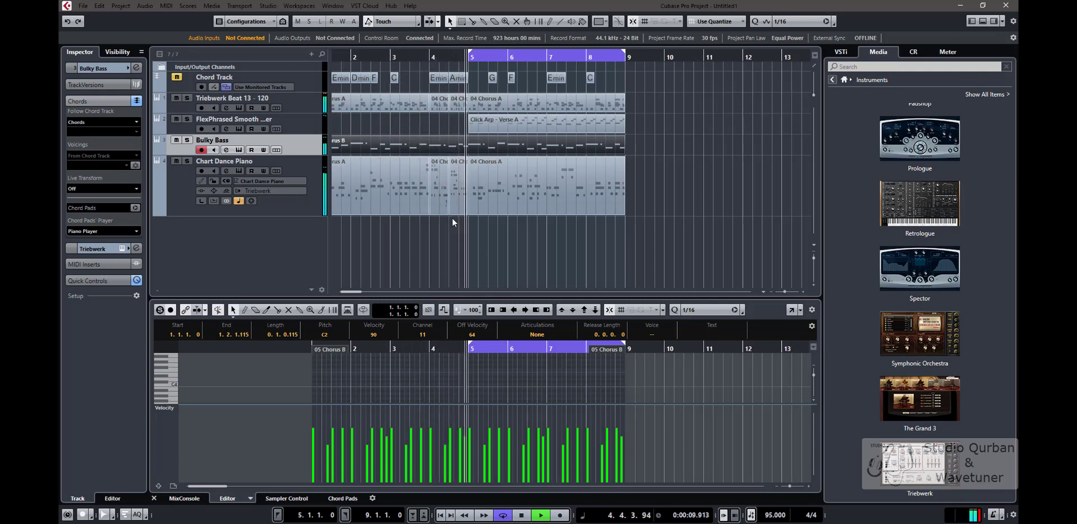
{"action": "scroll", "coordinate": [495, 227], "scroll_direction": "left", "scroll_amount": 1}
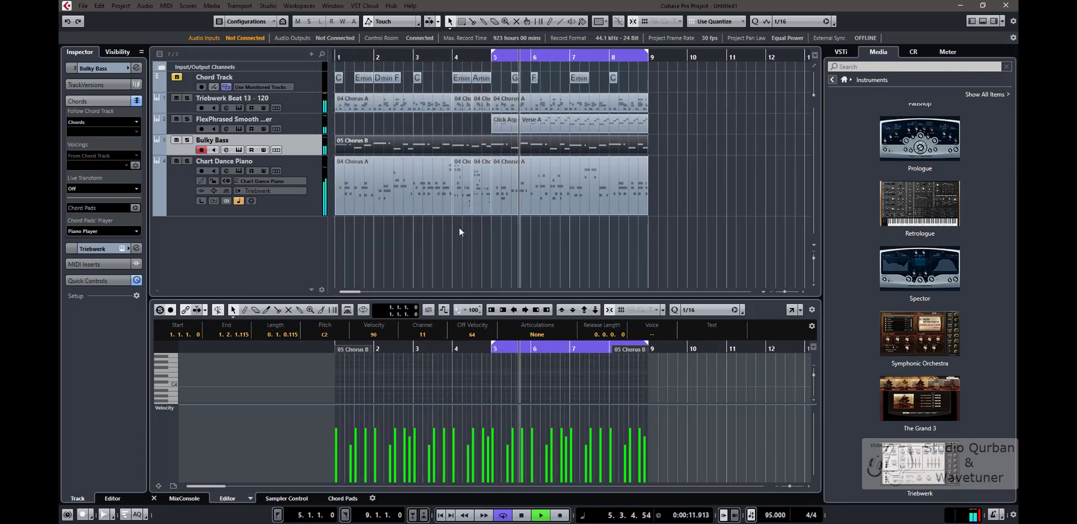
Step: Enlarge the track rows, then loop and play the full length of the Bulky Bass part, bars 1 to 9
{"action": "key", "text": "shift+h"}
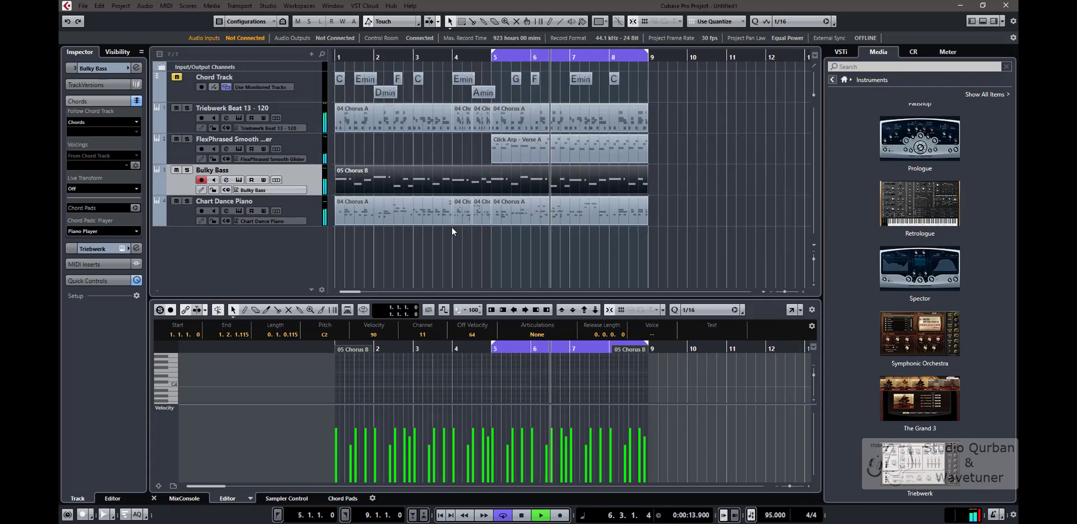
{"action": "scroll", "coordinate": [527, 157], "scroll_direction": "up", "scroll_amount": 1}
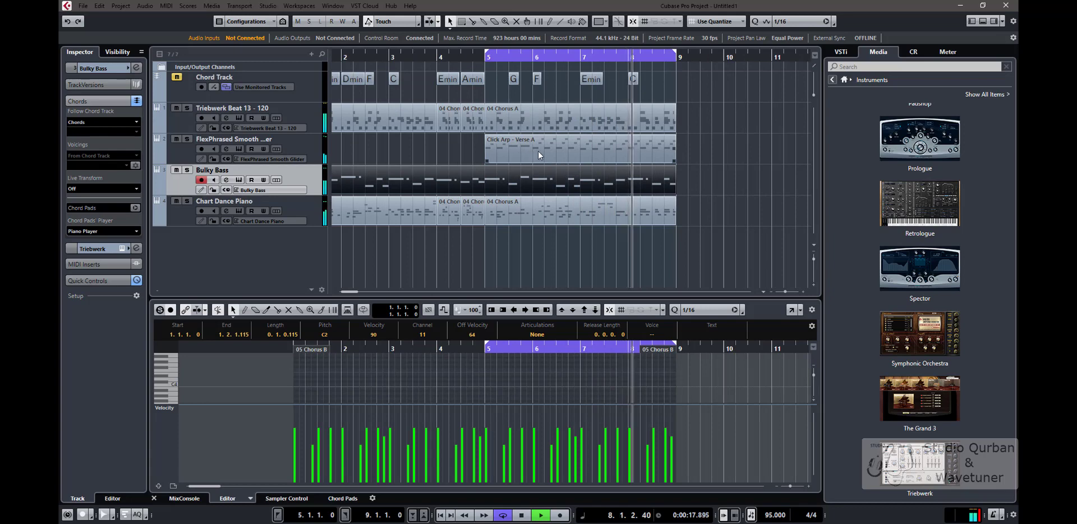
{"action": "left_click", "coordinate": [540, 191]}
{"action": "scroll", "coordinate": [440, 247], "scroll_direction": "down", "scroll_amount": 1}
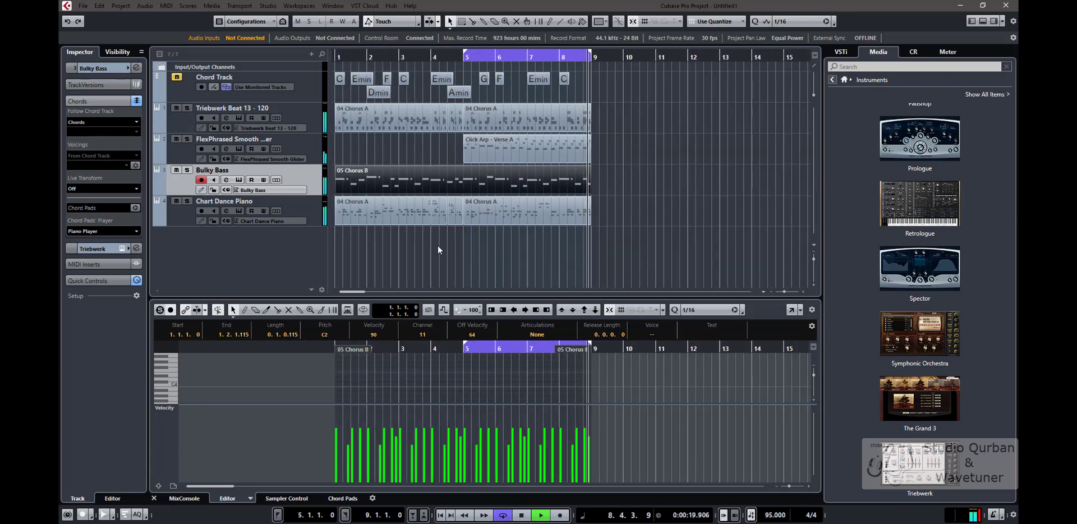
{"action": "key", "text": "space"}
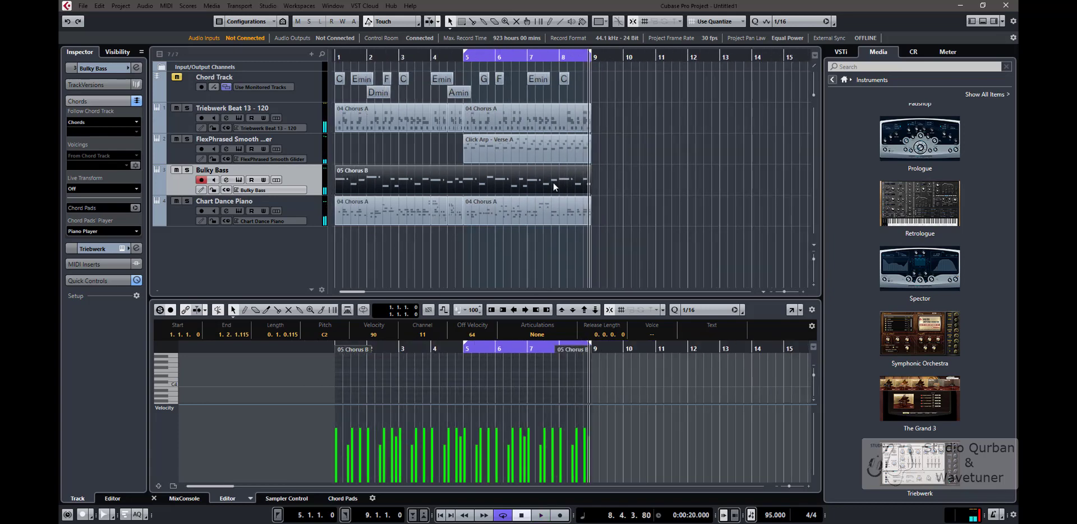
{"action": "key", "text": "p"}
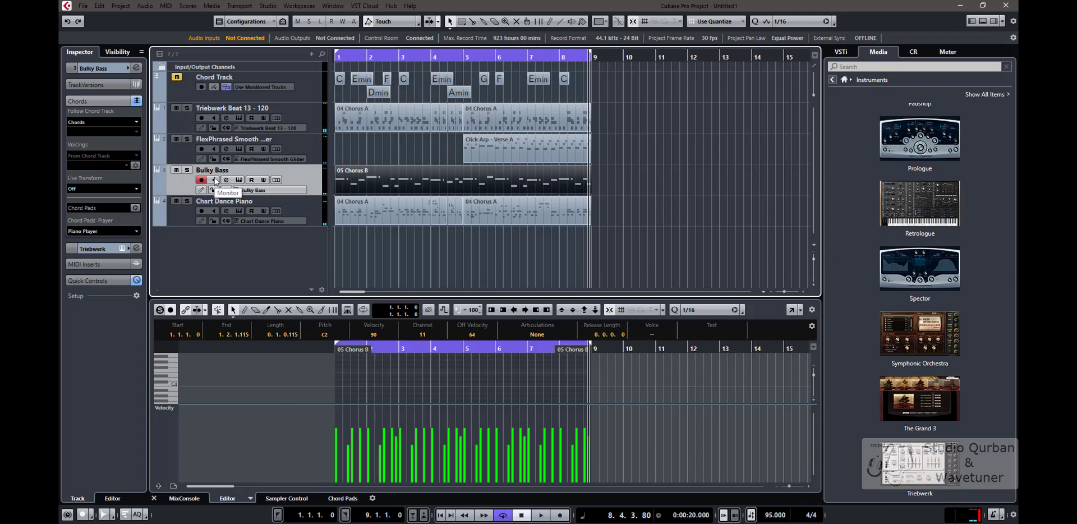
{"action": "key", "text": "space"}
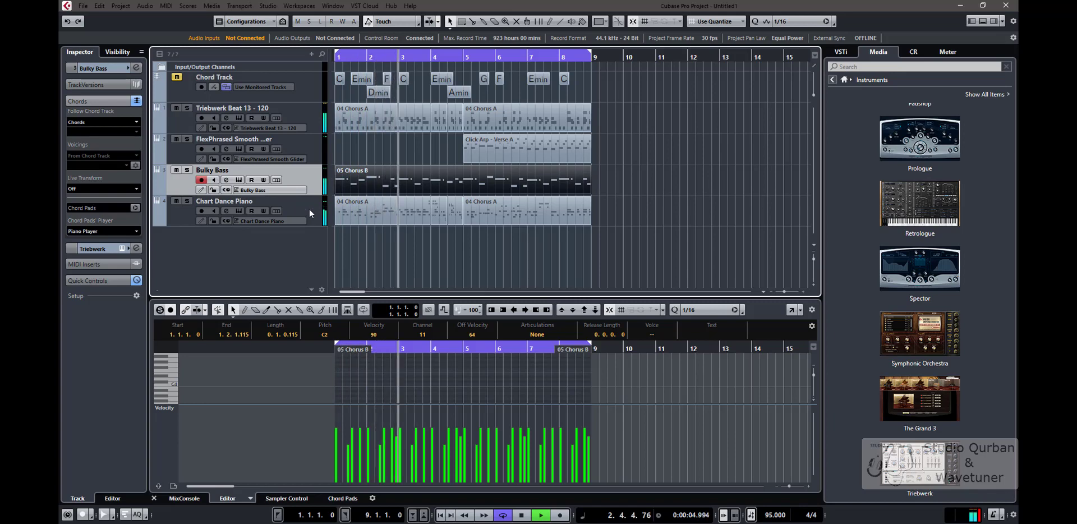
Step: Open the Chart Dance Piano track's Triebwerk instrument during playback, review its sound controls and close it
{"action": "left_click", "coordinate": [252, 215]}
{"action": "left_click", "coordinate": [239, 210]}
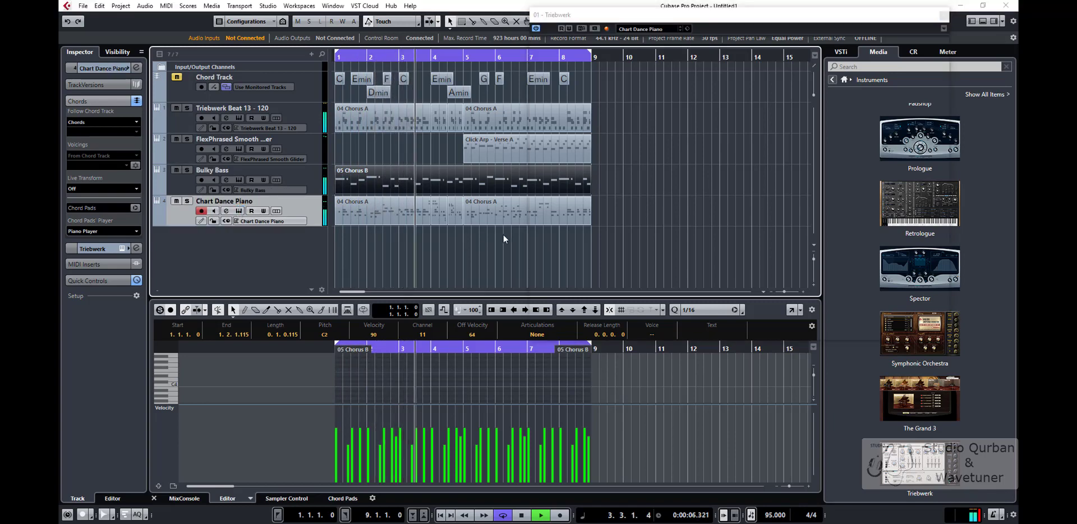
{"action": "left_click_drag", "start_coordinate": [645, 14], "coordinate": [447, 26]}
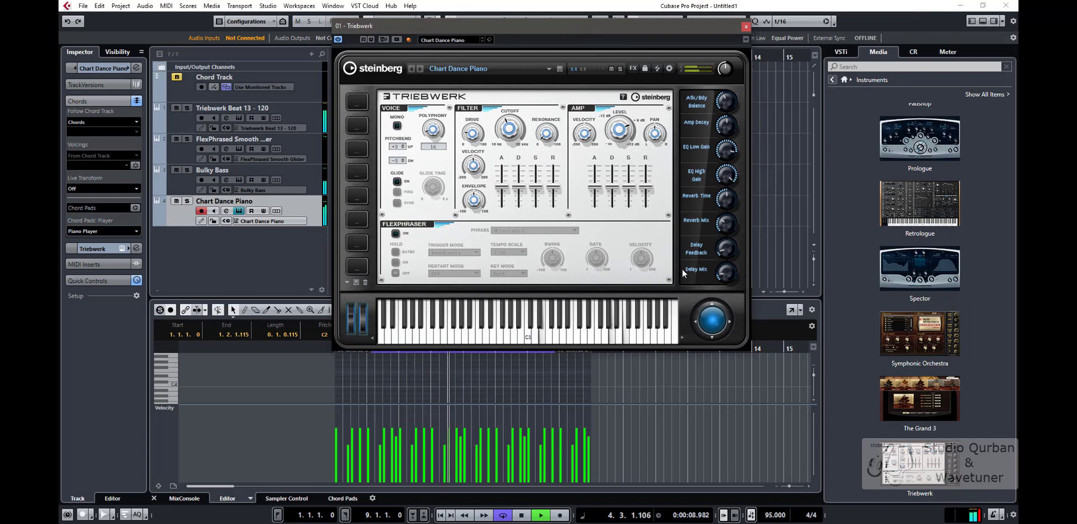
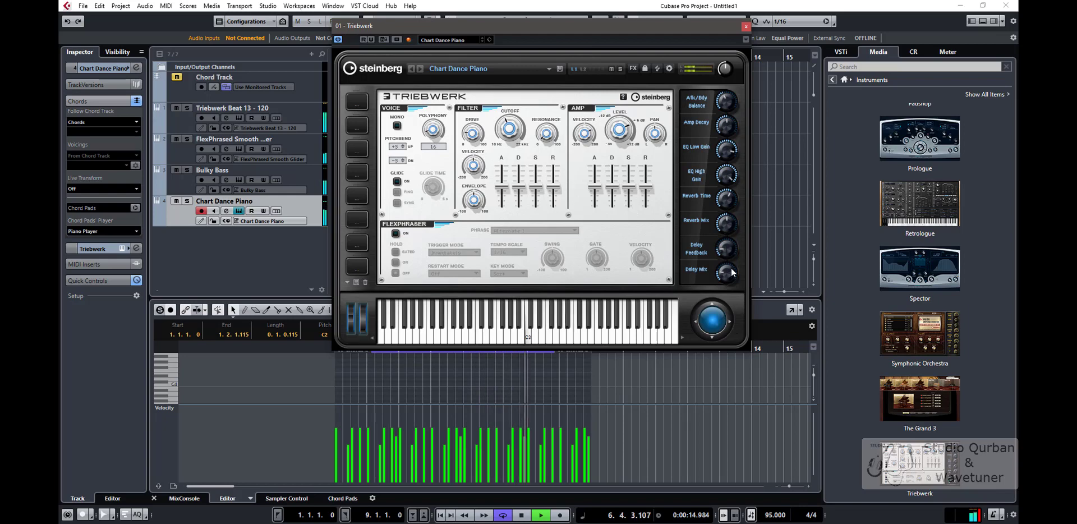
{"action": "left_click", "coordinate": [745, 26]}
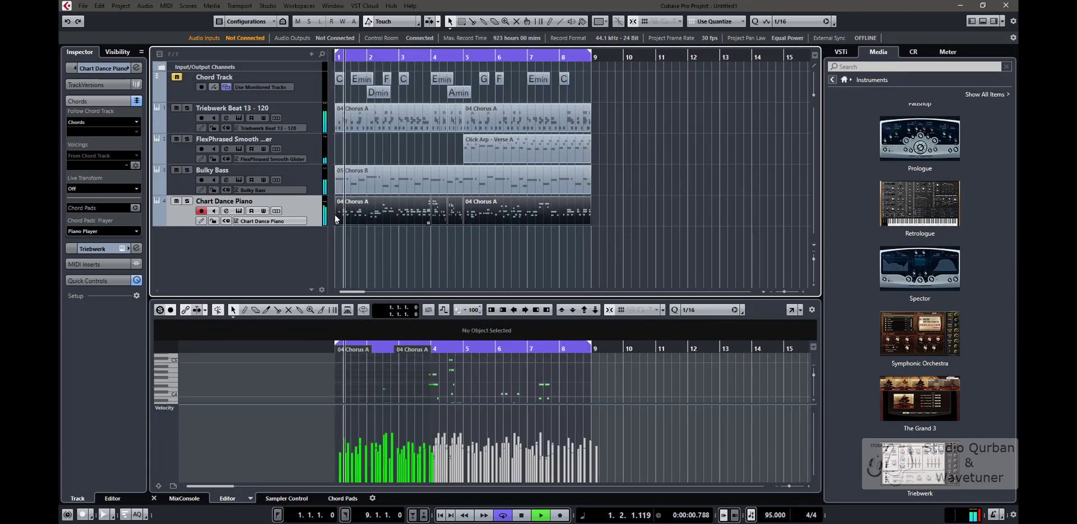
Step: Glue the Chart Dance Piano parts into one part and open it in a full-size Key Editor
{"action": "left_click", "coordinate": [424, 217]}
{"action": "left_click", "coordinate": [425, 217]}
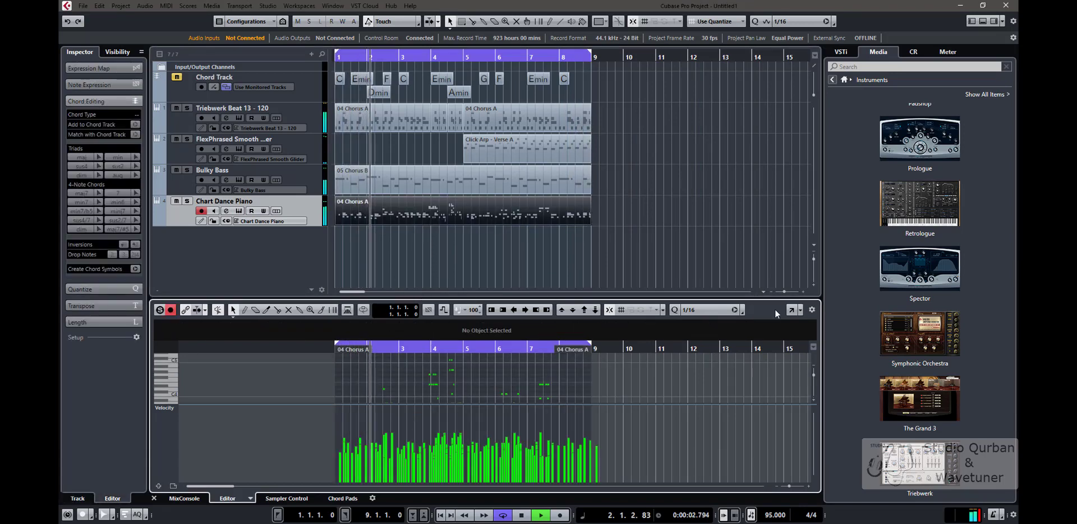
{"action": "left_click", "coordinate": [790, 310]}
{"action": "scroll", "coordinate": [416, 270], "scroll_direction": "down", "scroll_amount": 5}
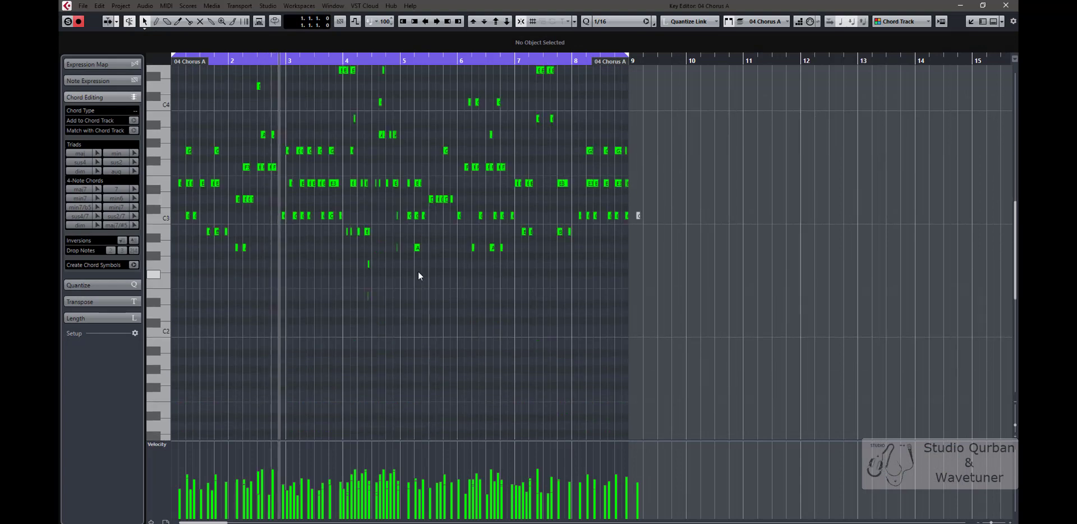
Step: Select all notes in the glued piano part, apply Legato to their lengths and play from the start
{"action": "left_click_drag", "start_coordinate": [704, 341], "coordinate": [133, 34]}
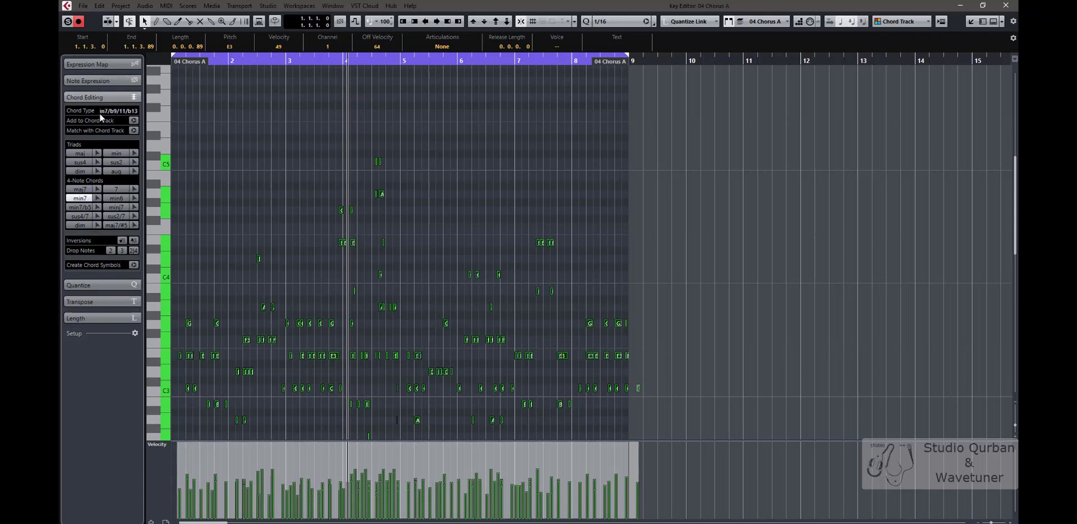
{"action": "left_click", "coordinate": [95, 80]}
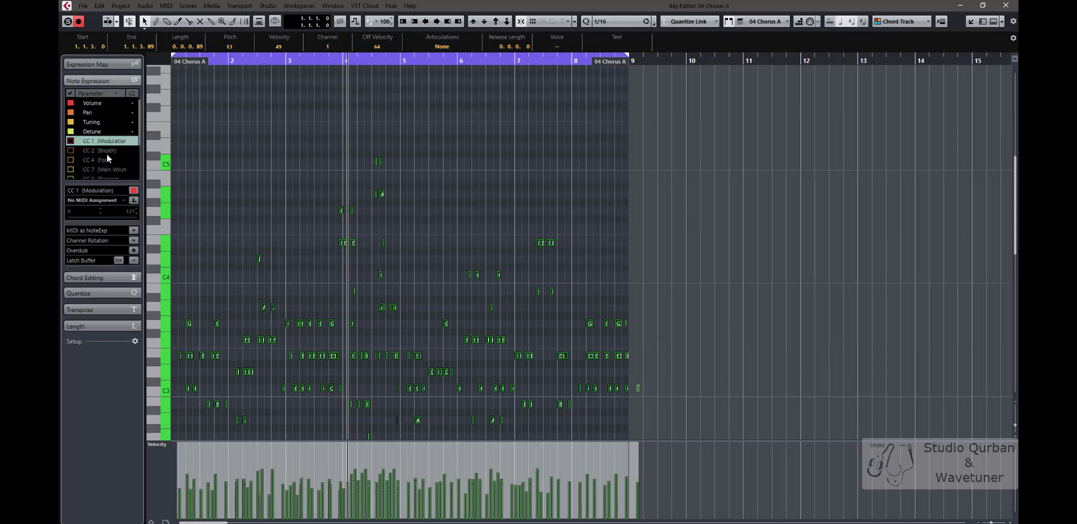
{"action": "left_click", "coordinate": [88, 292]}
{"action": "left_click", "coordinate": [90, 284]}
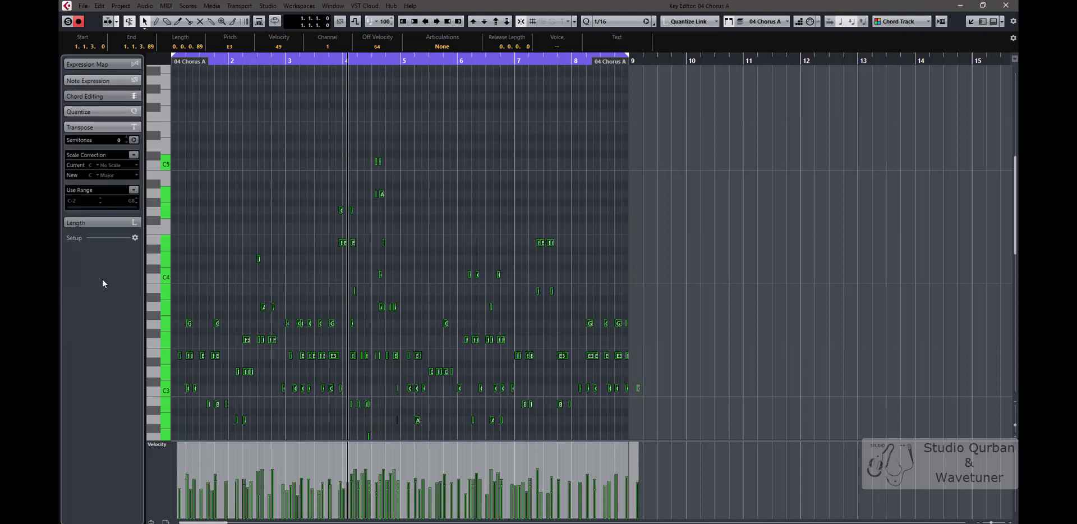
{"action": "left_click", "coordinate": [95, 223]}
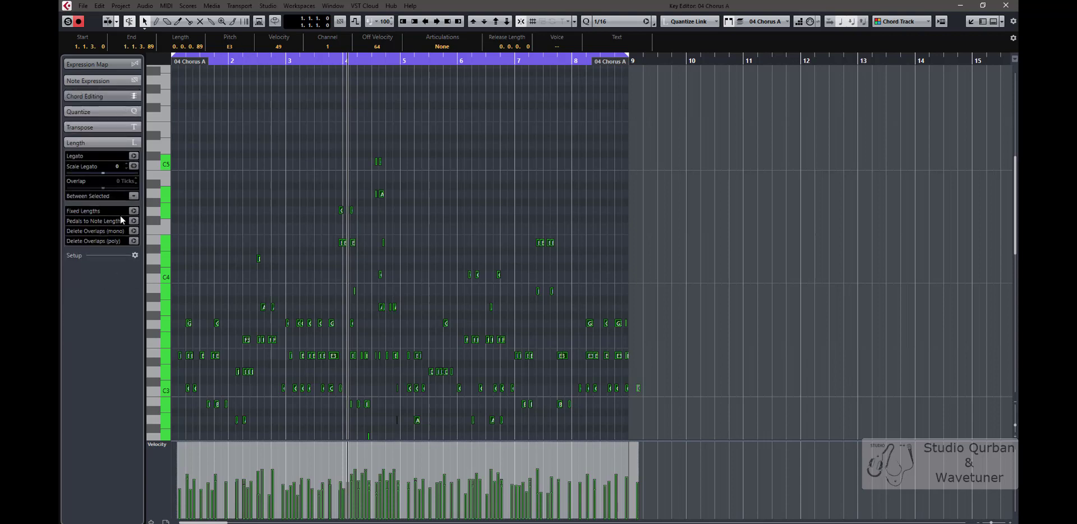
{"action": "left_click", "coordinate": [135, 157]}
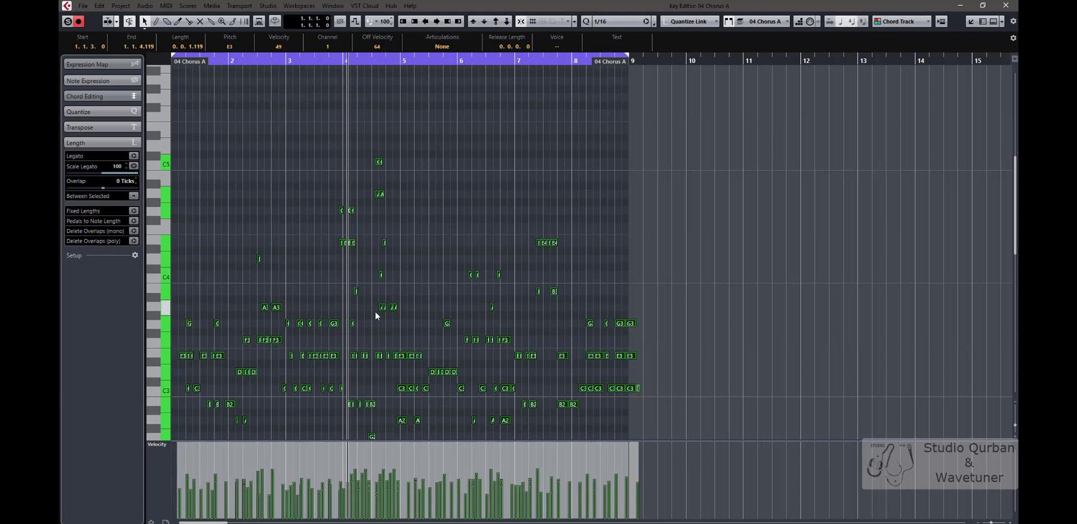
{"action": "key", "text": "period"}
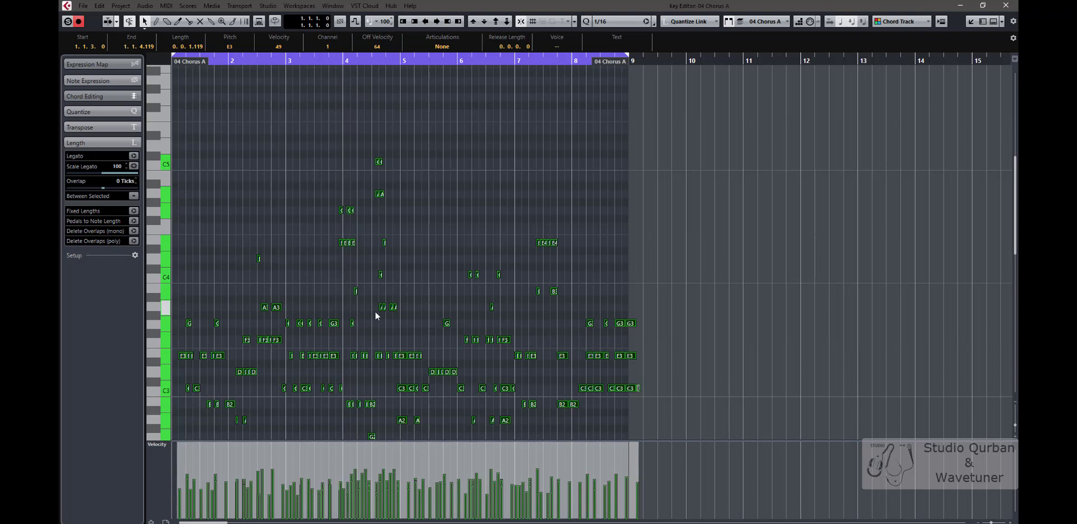
{"action": "key", "text": "space"}
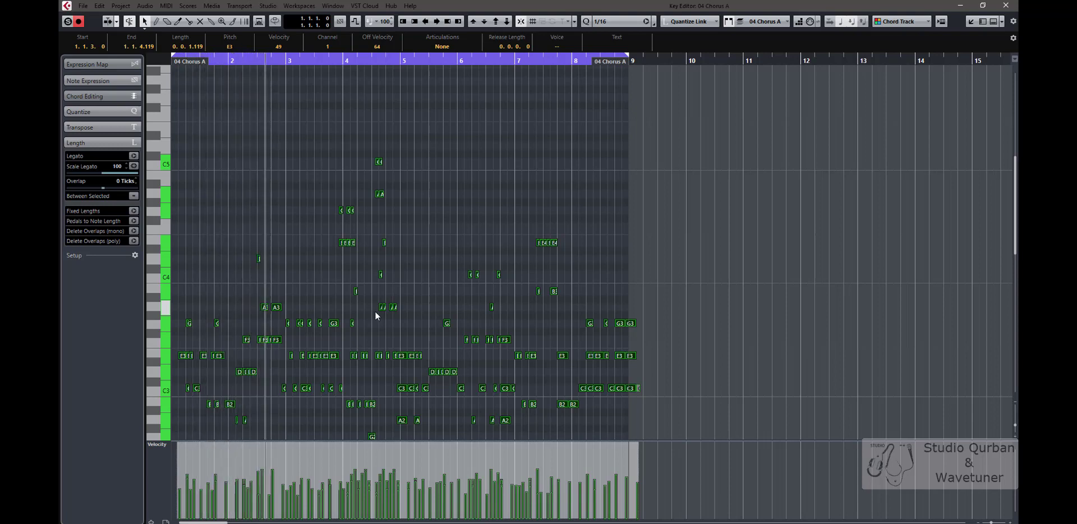
Step: Select every G3 note in the piano part and paste copies of them at the playhead in bar 3
{"action": "scroll", "coordinate": [392, 311], "scroll_direction": "down", "scroll_amount": 5}
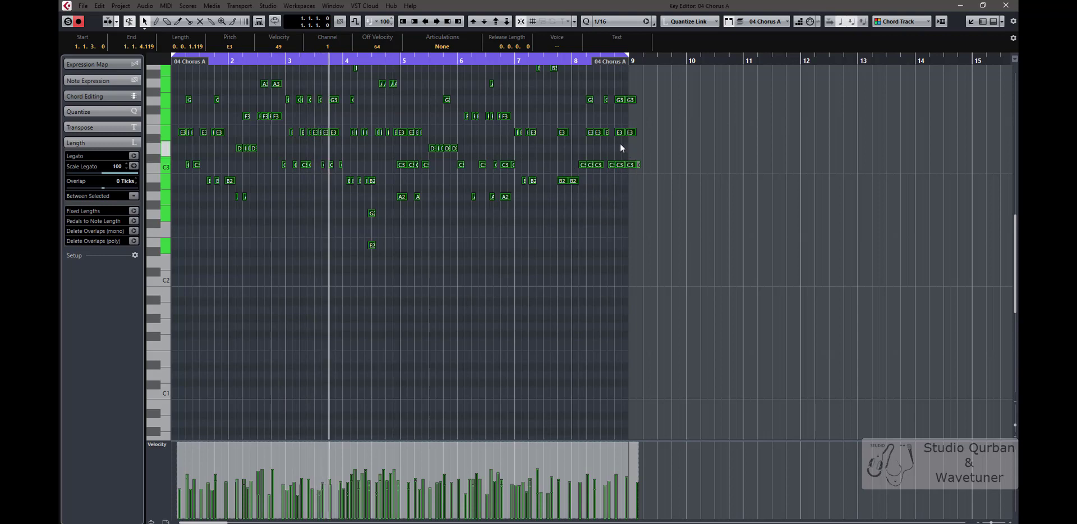
{"action": "left_click", "coordinate": [586, 110]}
{"action": "left_click", "coordinate": [167, 99], "text": "ctrl"}
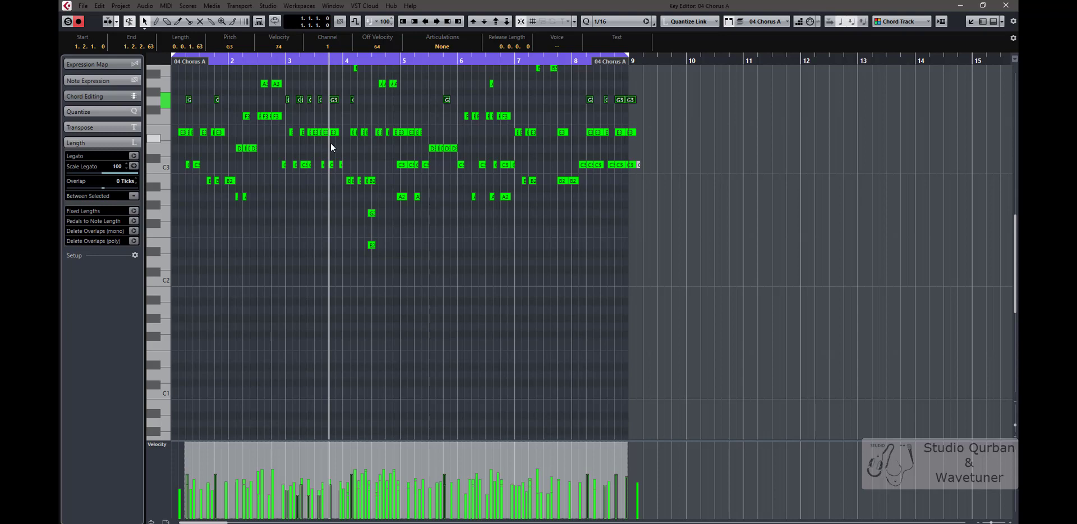
{"action": "key", "text": "ctrl+v"}
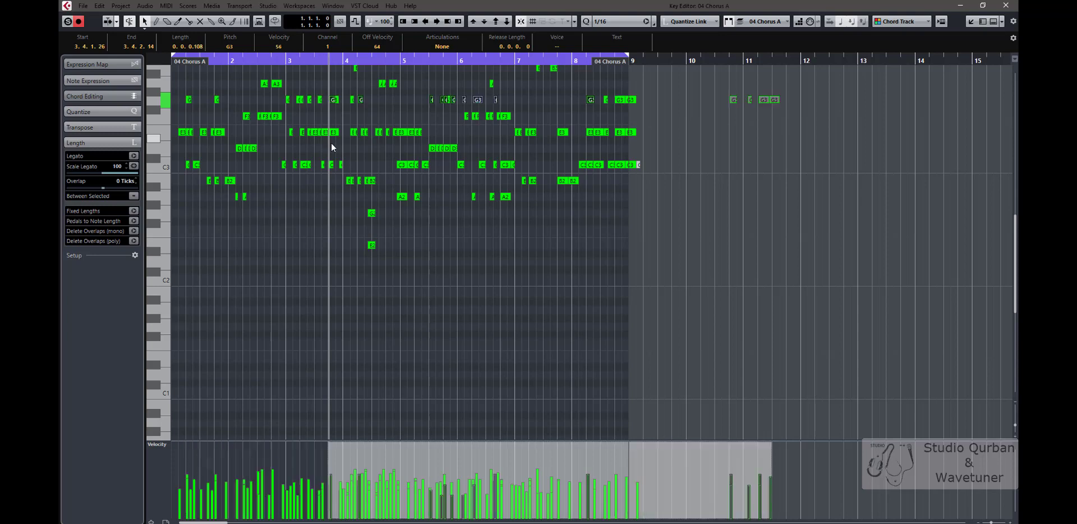
Step: Nudge the pasted notes back to the start of bar 1 and transpose them down two octaves to G1
{"action": "key", "text": "ctrl+Left"}
{"action": "key", "text": "ctrl+Left"}
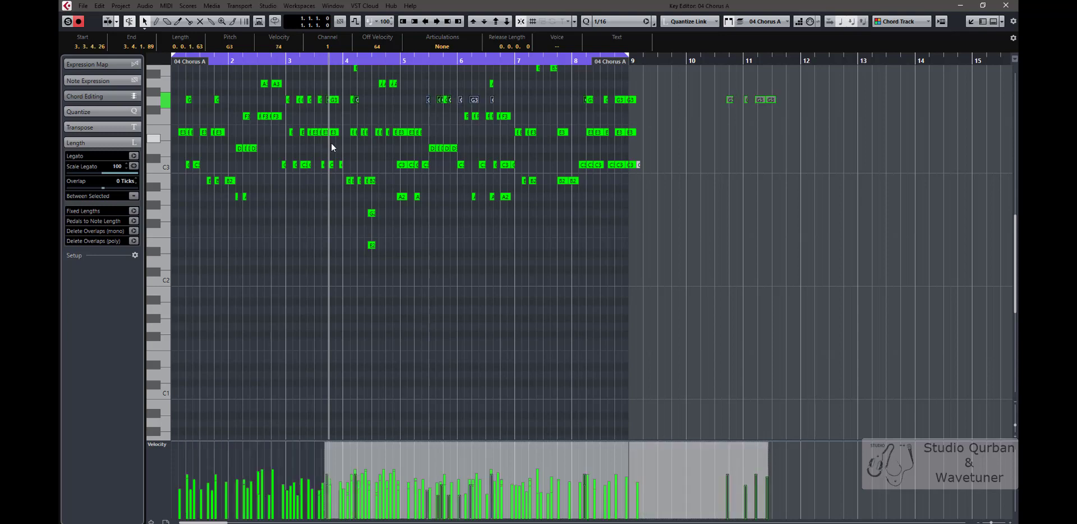
{"action": "key", "text": "ctrl+Left"}
{"action": "key", "text": "ctrl+Left"}
{"action": "key", "text": "ctrl+Left"}
{"action": "key", "text": "ctrl+Left"}
{"action": "key", "text": "ctrl+Left"}
{"action": "key", "text": "ctrl+Left"}
{"action": "key", "text": "ctrl+Left"}
{"action": "key", "text": "ctrl+Left"}
{"action": "key", "text": "ctrl+Left"}
{"action": "key", "text": "ctrl+Left"}
{"action": "key", "text": "ctrl+Left"}
{"action": "key", "text": "ctrl+Left"}
{"action": "key", "text": "ctrl+Left"}
{"action": "key", "text": "ctrl+Left"}
{"action": "key", "text": "ctrl+Left"}
{"action": "key", "text": "ctrl+Left"}
{"action": "key", "text": "ctrl+Left"}
{"action": "key", "text": "ctrl+Left"}
{"action": "key", "text": "ctrl+Left"}
{"action": "key", "text": "ctrl+Left"}
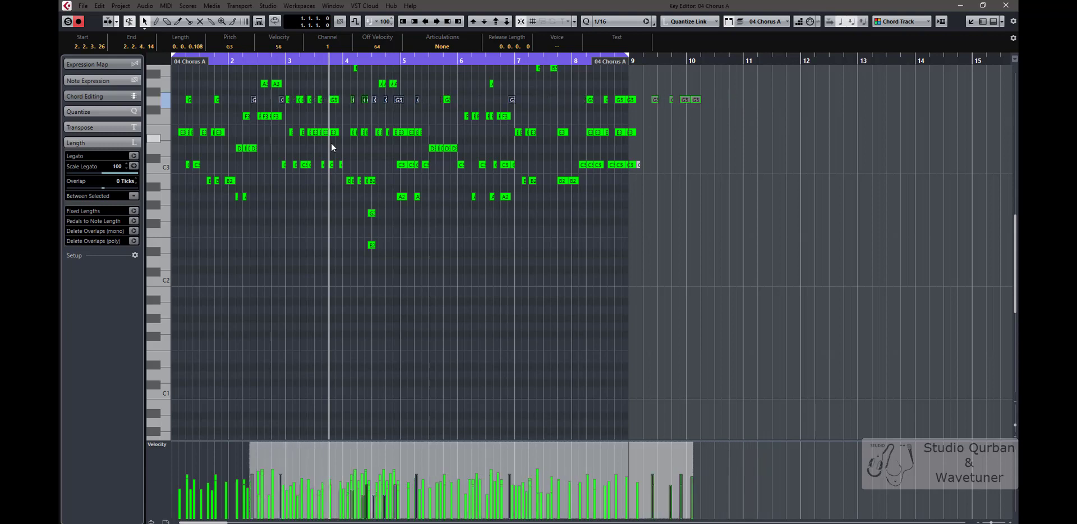
{"action": "key", "text": "ctrl+Left"}
{"action": "key", "text": "ctrl+Left"}
{"action": "key", "text": "ctrl+Left"}
{"action": "key", "text": "ctrl+Left"}
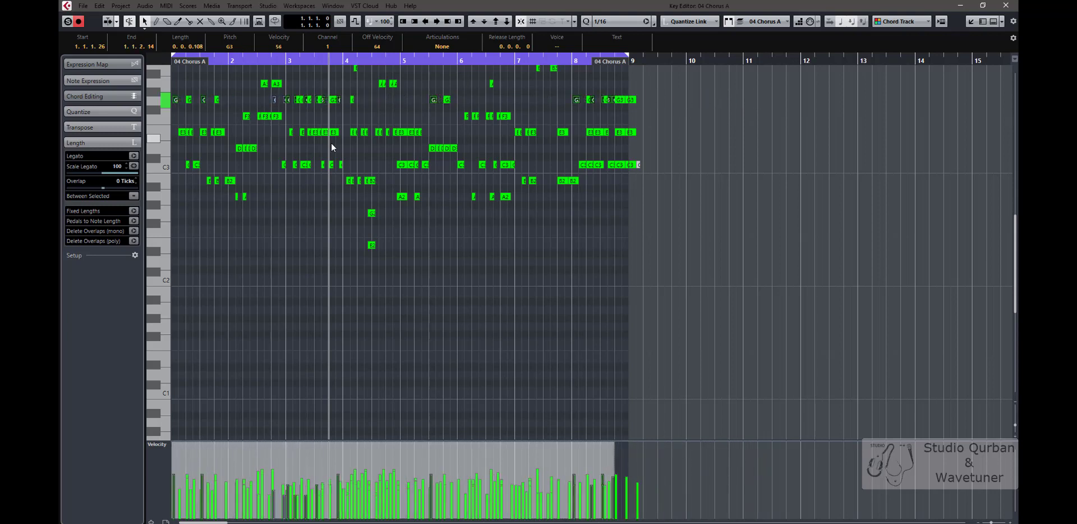
{"action": "key", "text": "ctrl+Left"}
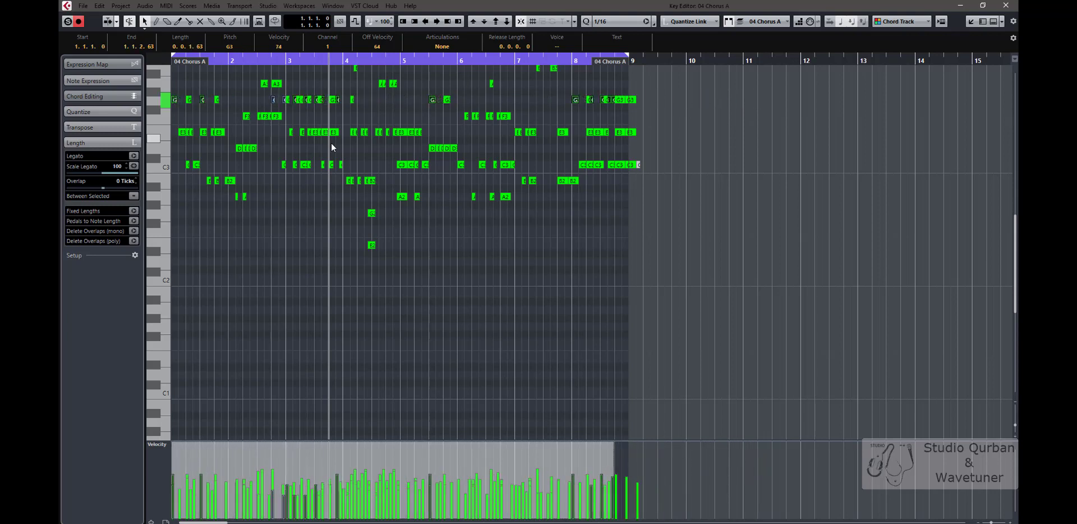
{"action": "key", "text": "shift+Down"}
{"action": "key", "text": "shift+Down"}
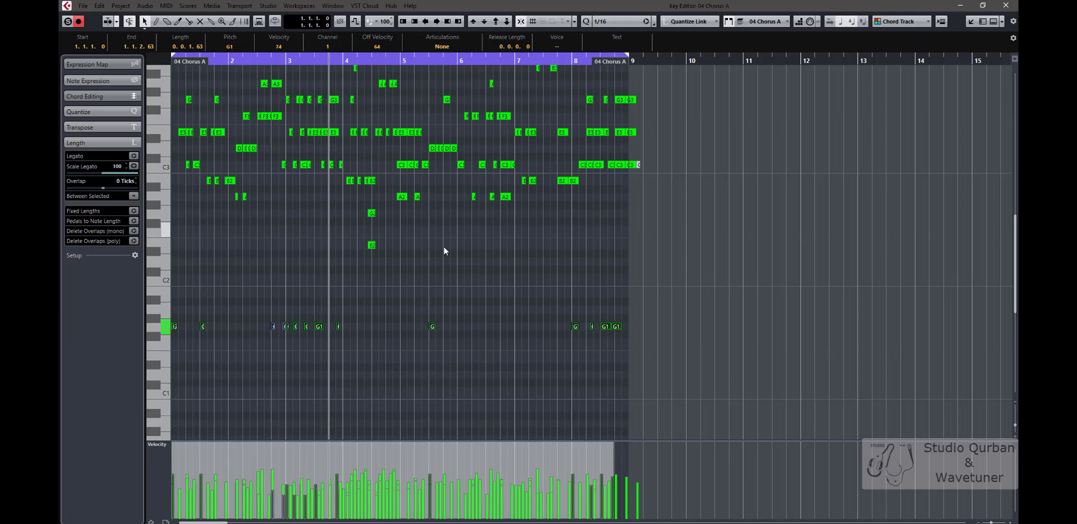
Step: Copy existing G1 notes into the gaps in bars 4, 6 and 7 of the low piano line and close the full-size editor
{"action": "left_click_drag", "start_coordinate": [396, 347], "coordinate": [372, 327]}
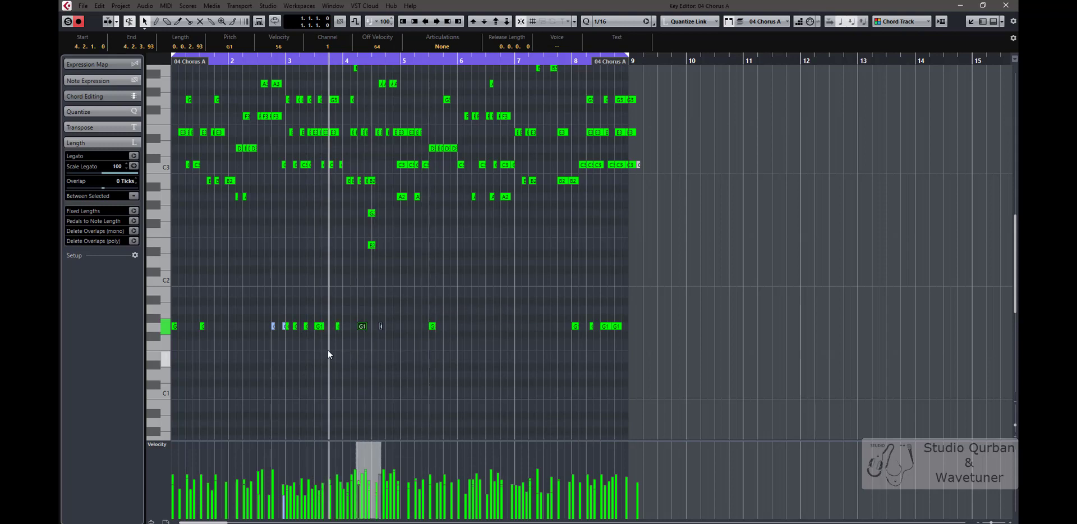
{"action": "left_click_drag", "start_coordinate": [316, 346], "coordinate": [299, 329]}
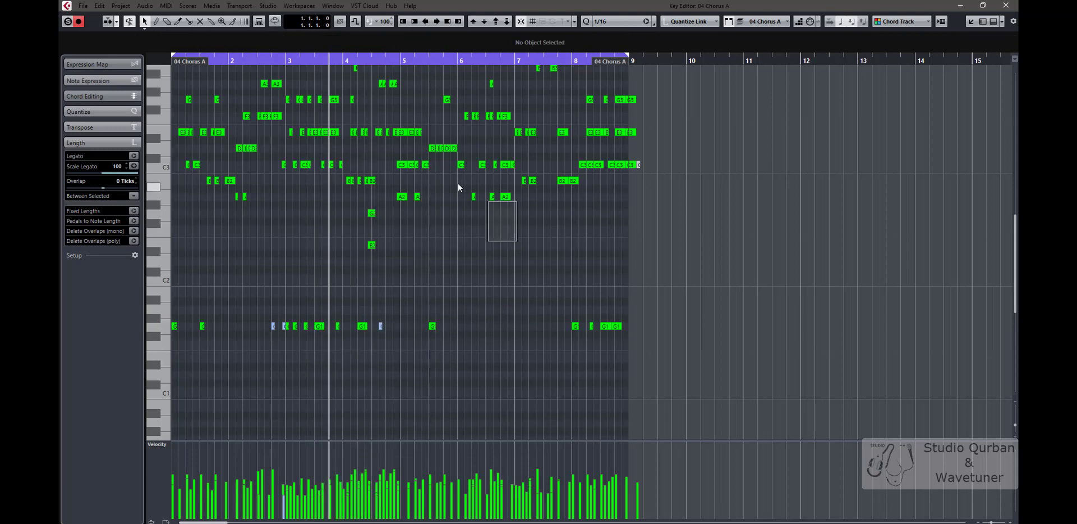
{"action": "left_click_drag", "start_coordinate": [458, 188], "coordinate": [490, 330]}
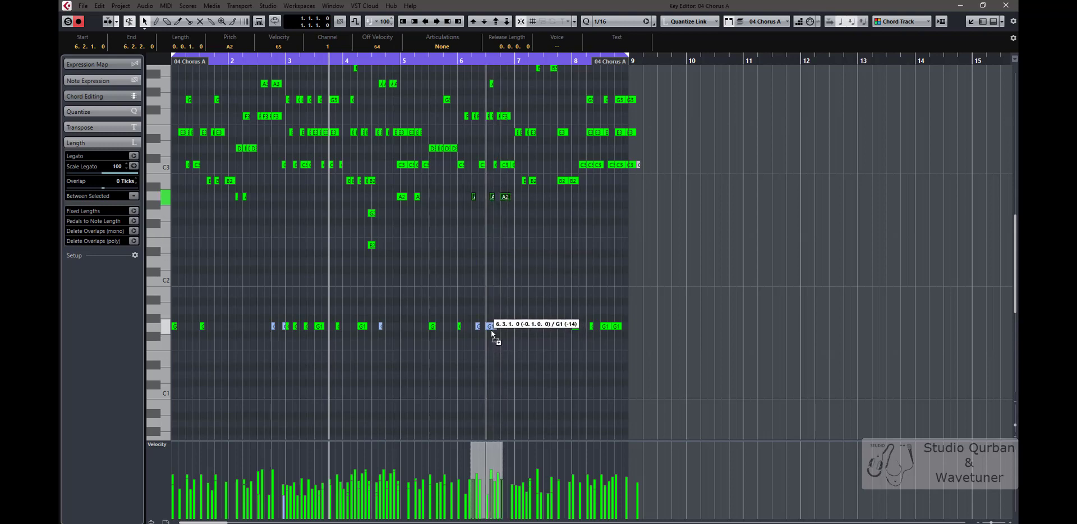
{"action": "left_click", "coordinate": [594, 326], "text": "shift"}
{"action": "left_click_drag", "start_coordinate": [605, 329], "coordinate": [529, 330]}
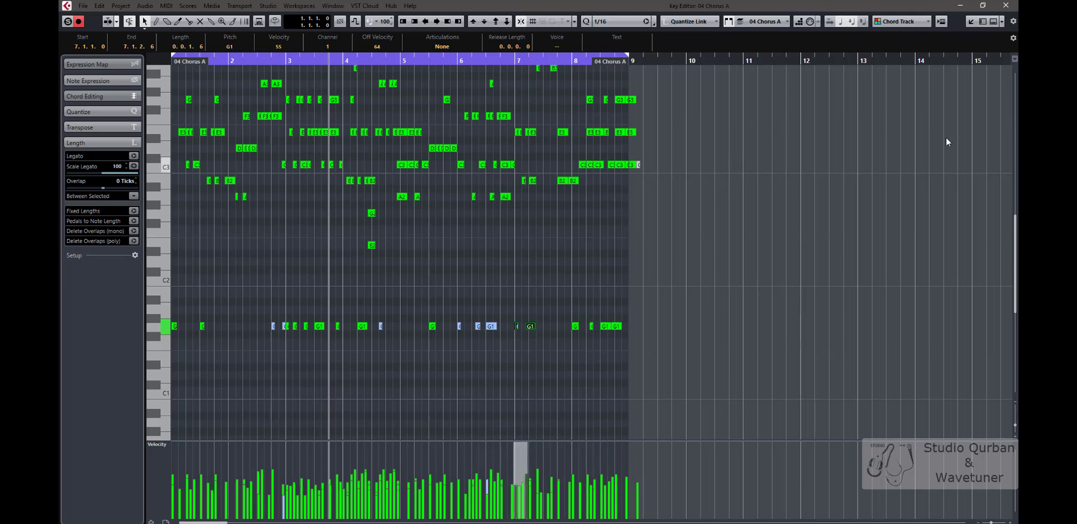
{"action": "left_click", "coordinate": [1011, 6]}
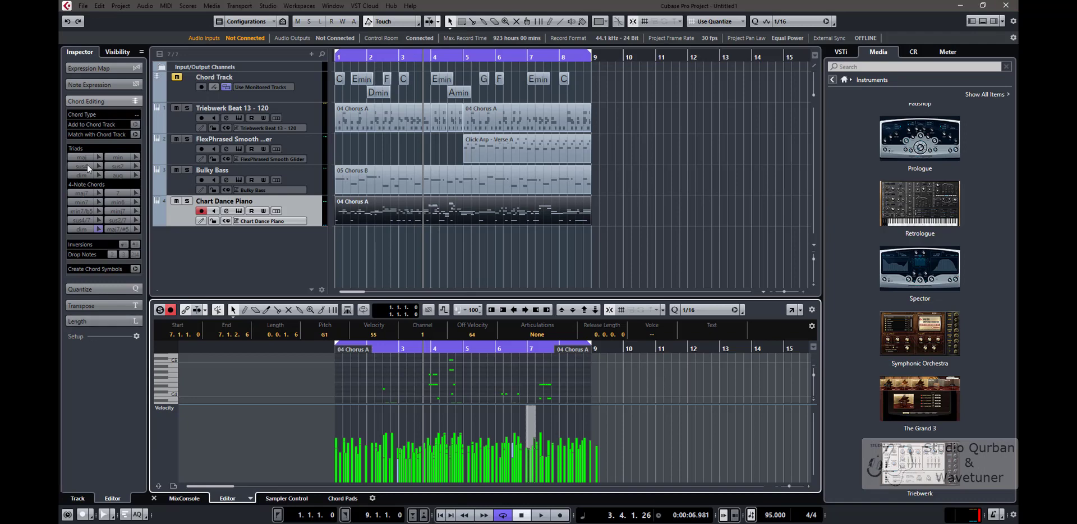
Step: Show the Chart Dance Piano track's chord settings and reapply Chords as its Follow Chord Track mode
{"action": "left_click", "coordinate": [111, 52]}
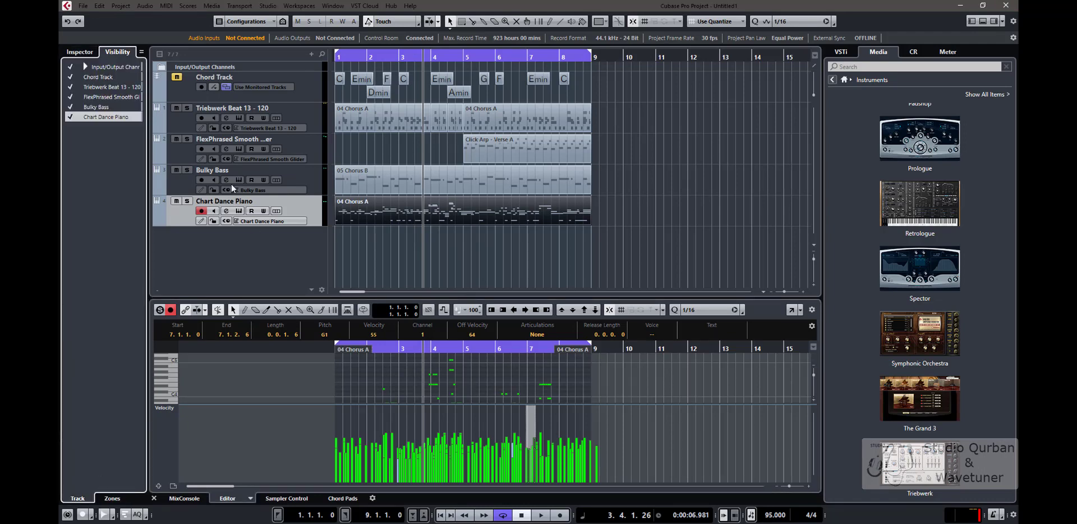
{"action": "left_click", "coordinate": [307, 184]}
{"action": "left_click", "coordinate": [309, 205]}
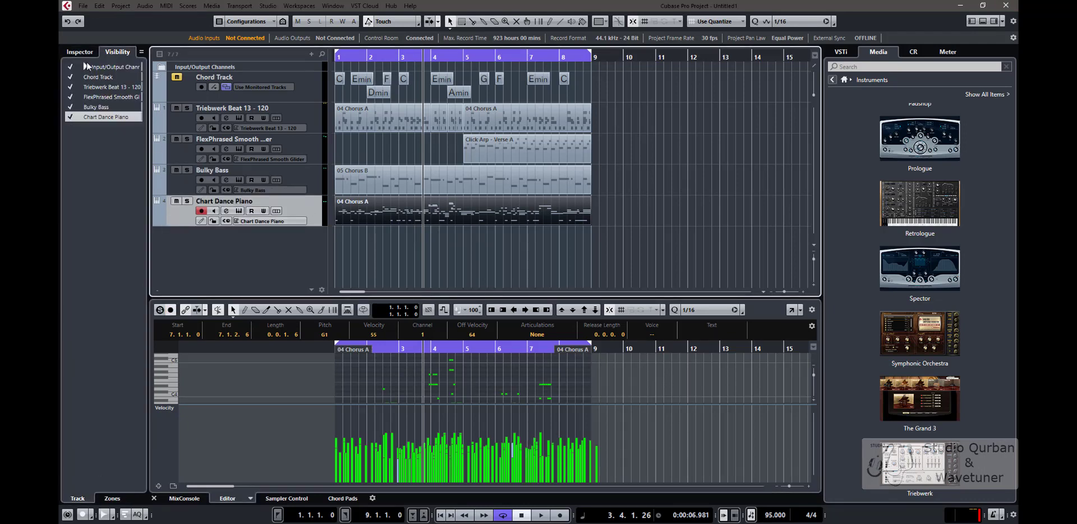
{"action": "left_click", "coordinate": [81, 52]}
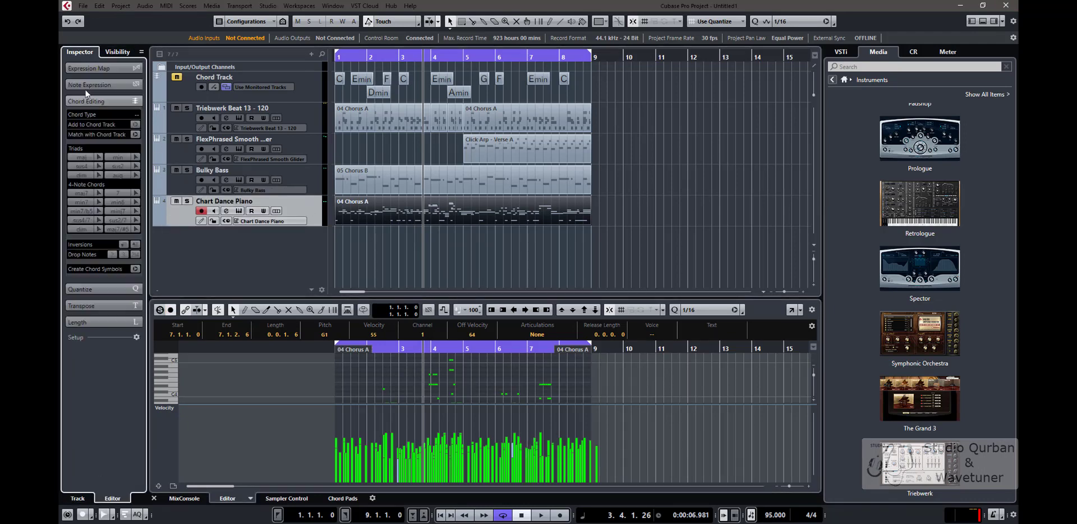
{"action": "left_click", "coordinate": [77, 499]}
{"action": "left_click", "coordinate": [87, 127]}
{"action": "left_click", "coordinate": [100, 162]}
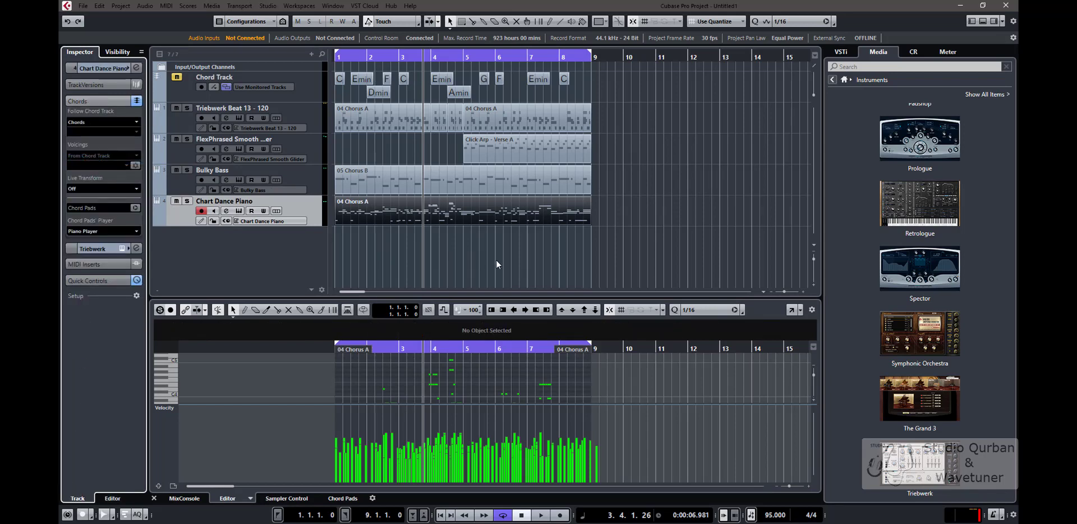
Step: Play the arrangement from the start while checking the low piano notes, and reselect the Chords follow mode for the piano track
{"action": "key", "text": "KP_Decimal"}
{"action": "key", "text": "space"}
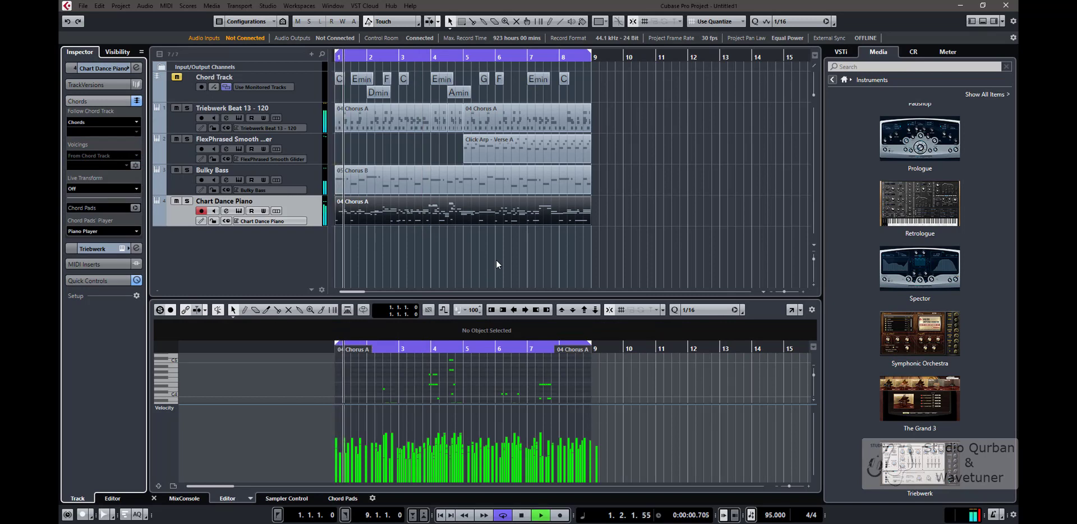
{"action": "scroll", "coordinate": [502, 378], "scroll_direction": "down", "scroll_amount": 6}
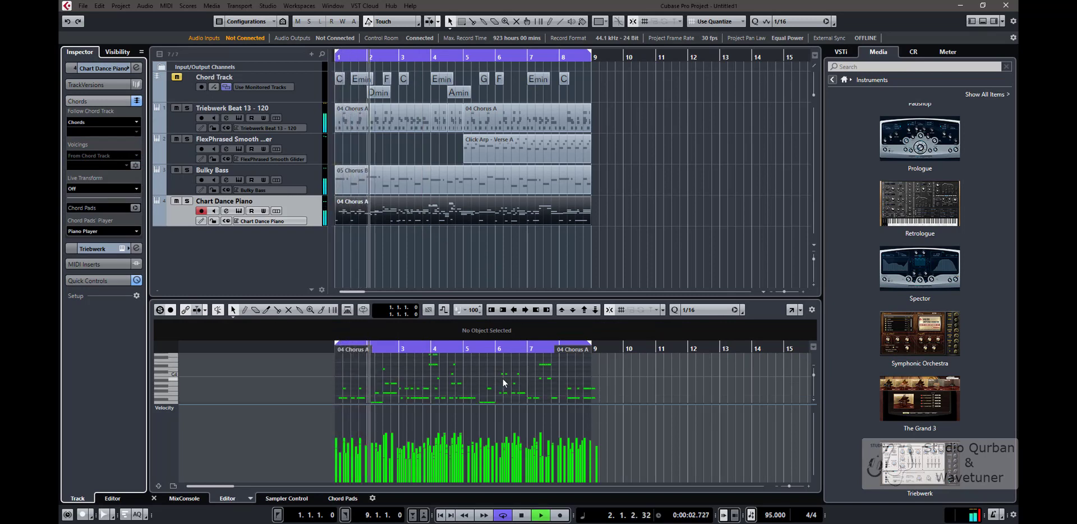
{"action": "scroll", "coordinate": [496, 379], "scroll_direction": "down", "scroll_amount": 3}
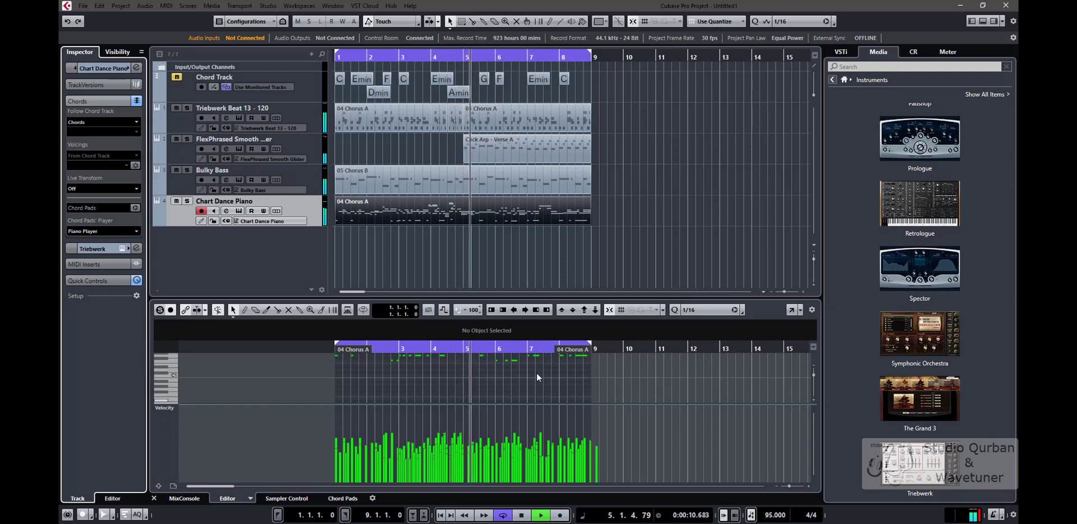
{"action": "left_click", "coordinate": [101, 123]}
{"action": "left_click", "coordinate": [94, 161]}
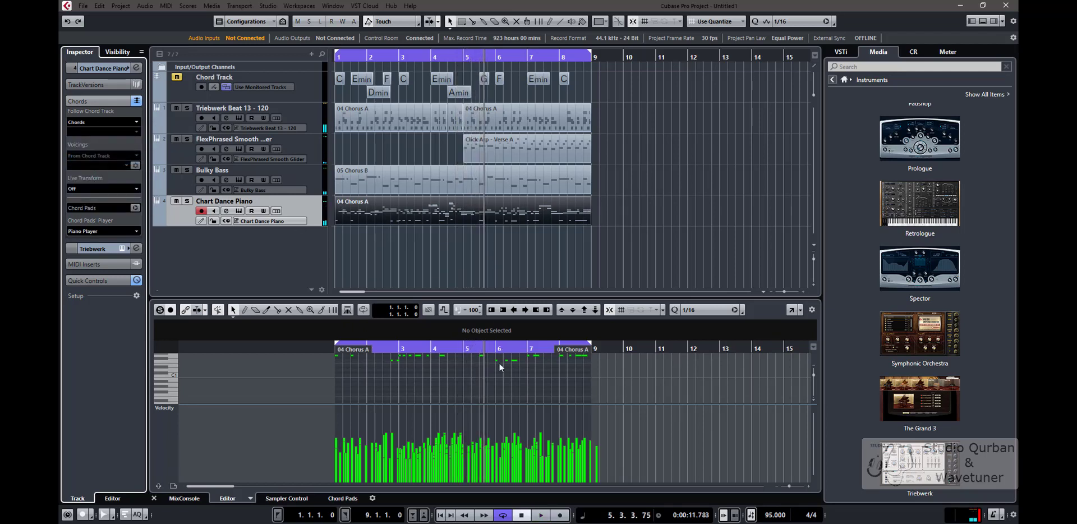
Step: Select the whole low note line of the piano part and transpose it up six semitones to C#2
{"action": "scroll", "coordinate": [460, 366], "scroll_direction": "up", "scroll_amount": 4}
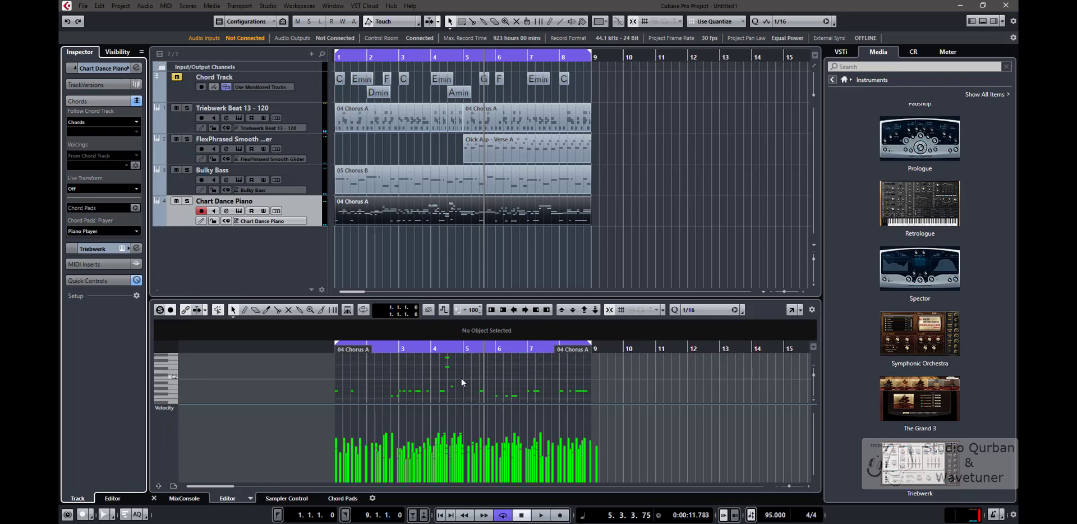
{"action": "scroll", "coordinate": [461, 378], "scroll_direction": "down", "scroll_amount": 3}
{"action": "left_click_drag", "start_coordinate": [634, 386], "coordinate": [275, 356]}
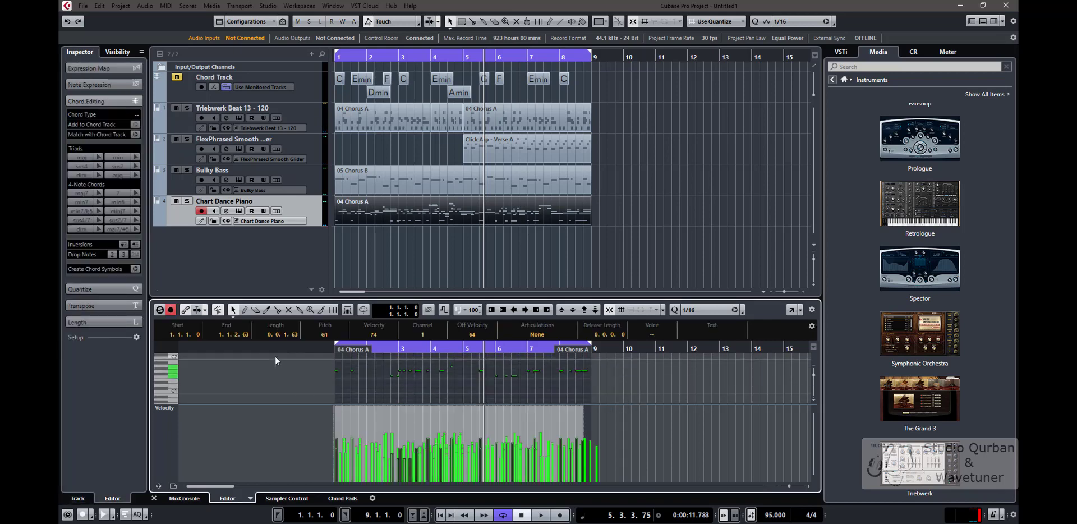
{"action": "key", "text": "Up"}
{"action": "key", "text": "Up"}
{"action": "key", "text": "Up"}
{"action": "key", "text": "Up"}
{"action": "key", "text": "Up"}
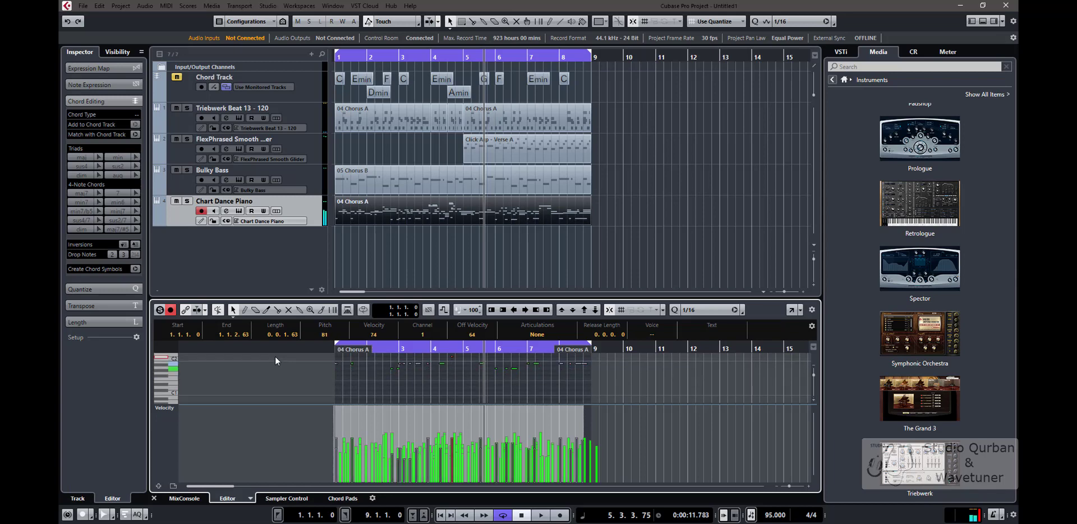
{"action": "key", "text": "Up"}
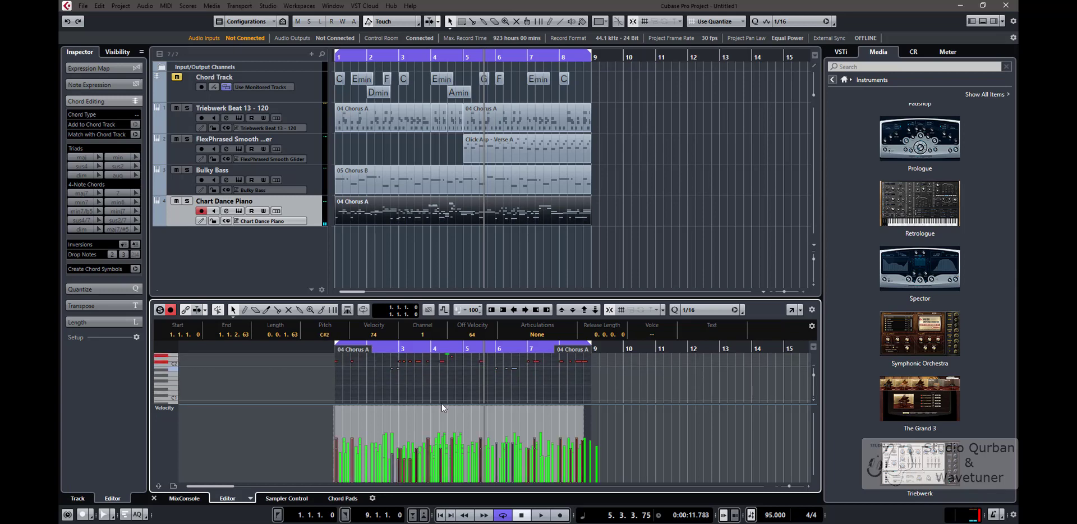
Step: Refit the transposed piano notes to the chord track with the Chords follow mode and play from the start
{"action": "left_click", "coordinate": [79, 497]}
{"action": "left_click", "coordinate": [96, 123]}
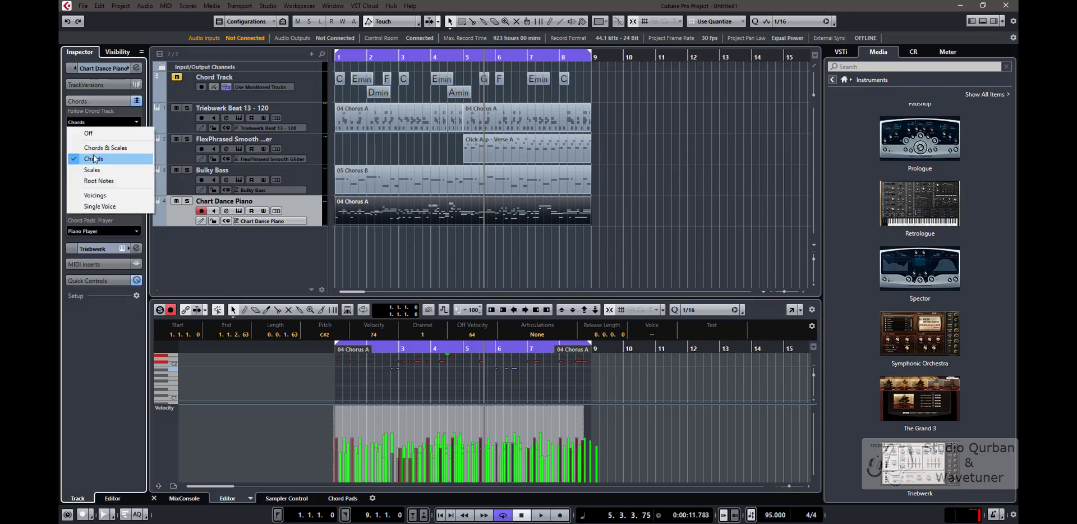
{"action": "left_click", "coordinate": [94, 159]}
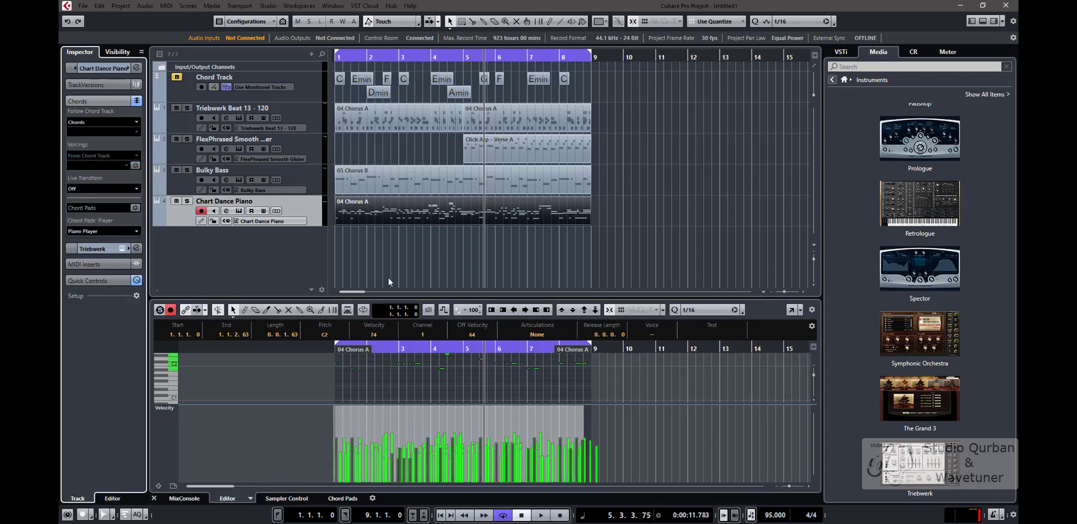
{"action": "key", "text": "Home"}
{"action": "key", "text": "space"}
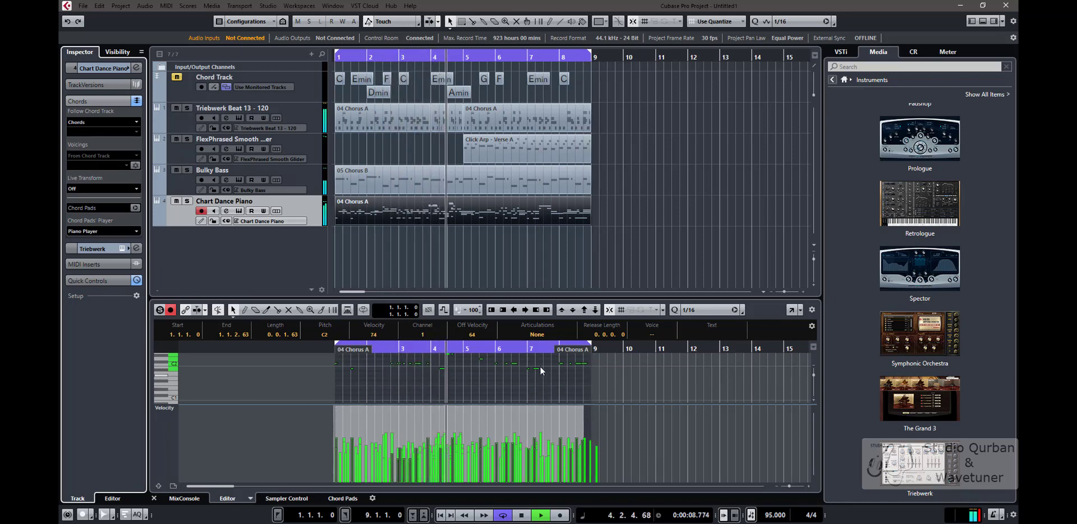
Step: Raise the velocities of the selected low piano notes together, bringing the first one to 97
{"action": "left_click", "coordinate": [458, 408]}
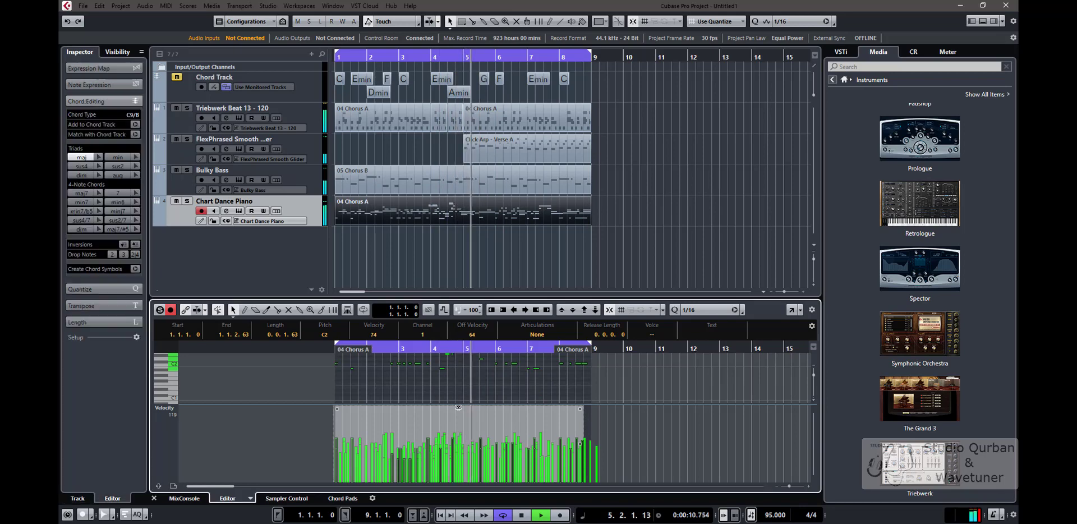
{"action": "left_click_drag", "start_coordinate": [458, 408], "coordinate": [462, 411]}
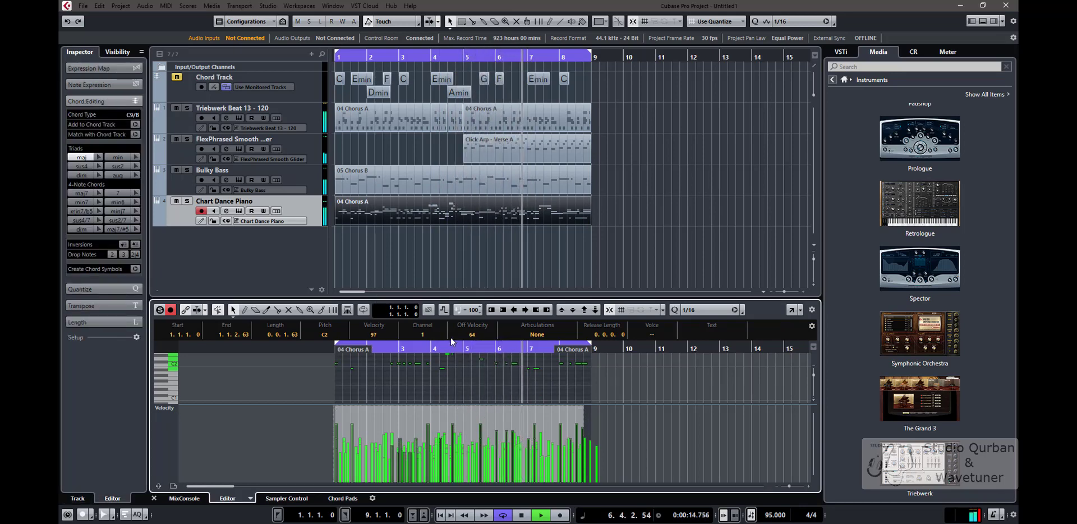
{"action": "left_click_drag", "start_coordinate": [607, 388], "coordinate": [302, 352]}
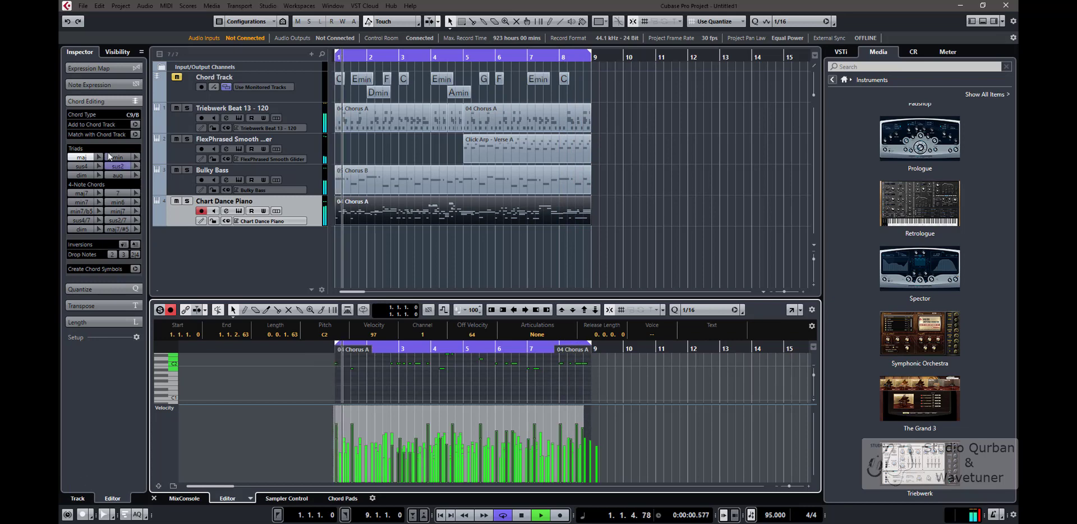
{"action": "left_click", "coordinate": [108, 53]}
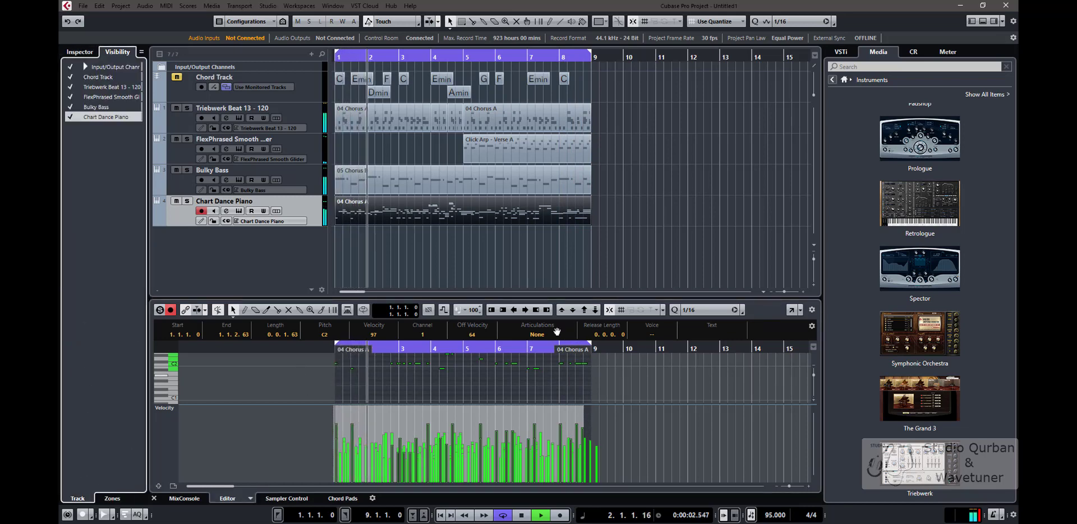
Step: Open the piano part in a full-size Key Editor and apply Legato to the selected low notes
{"action": "left_click", "coordinate": [791, 310]}
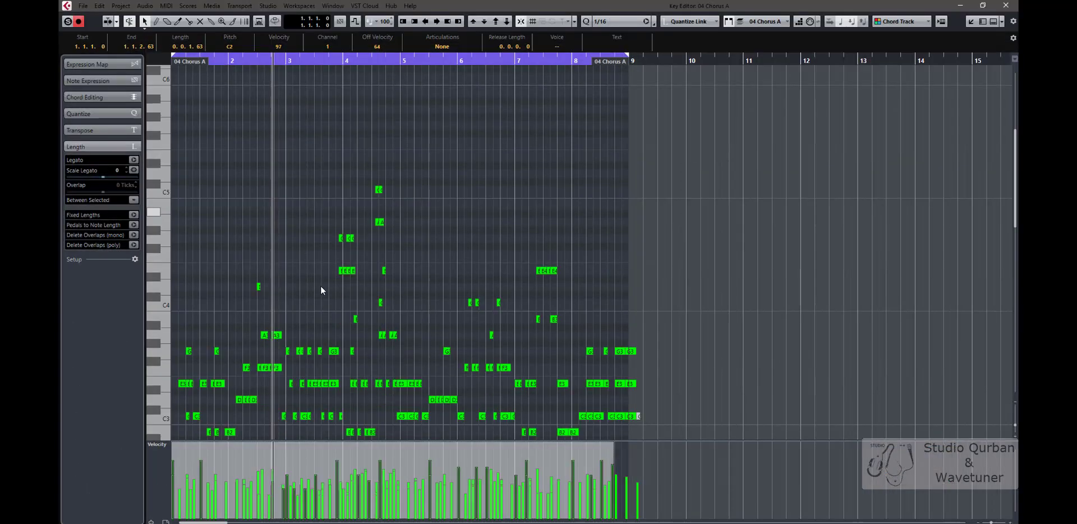
{"action": "scroll", "coordinate": [321, 286], "scroll_direction": "down", "scroll_amount": 10}
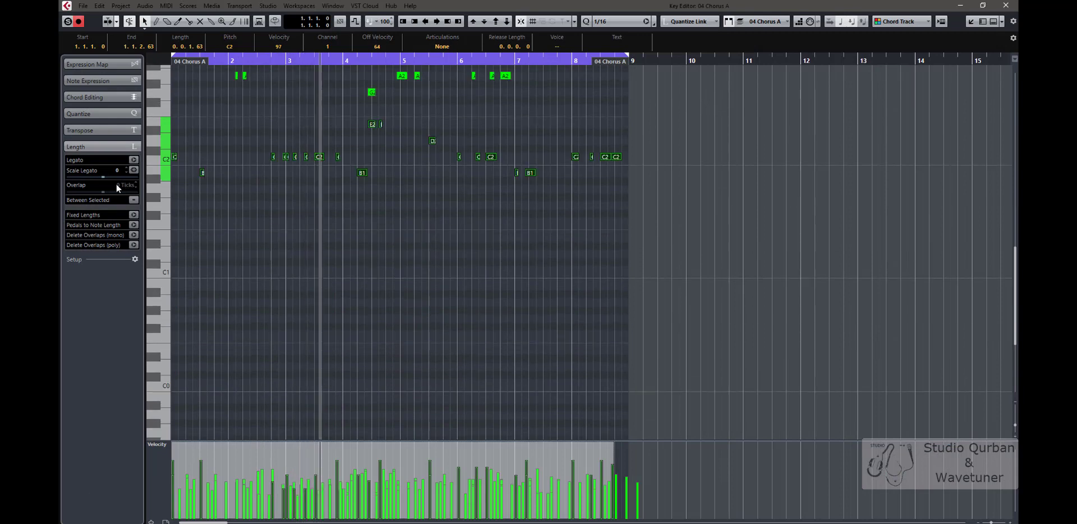
{"action": "left_click", "coordinate": [133, 161]}
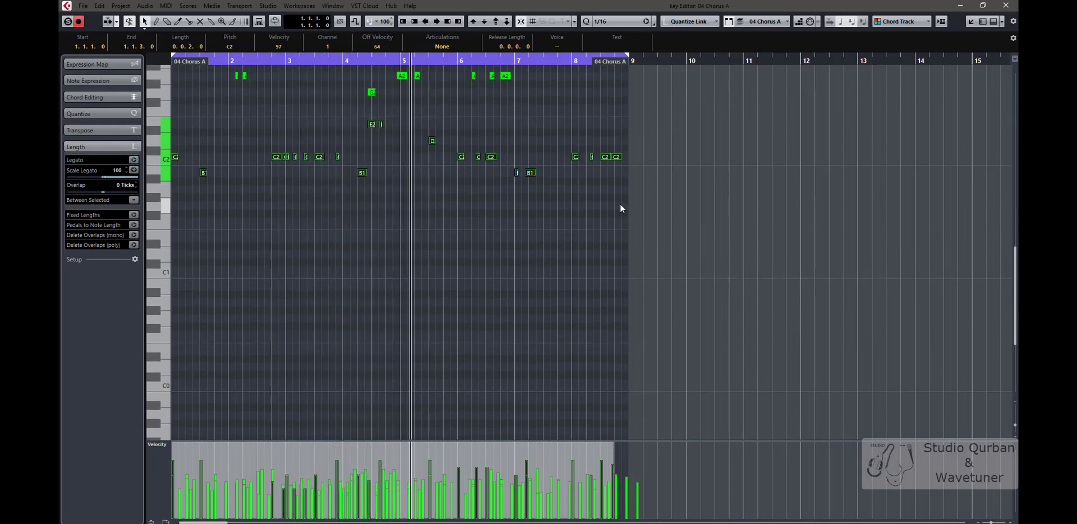
{"action": "left_click_drag", "start_coordinate": [620, 205], "coordinate": [79, 126]}
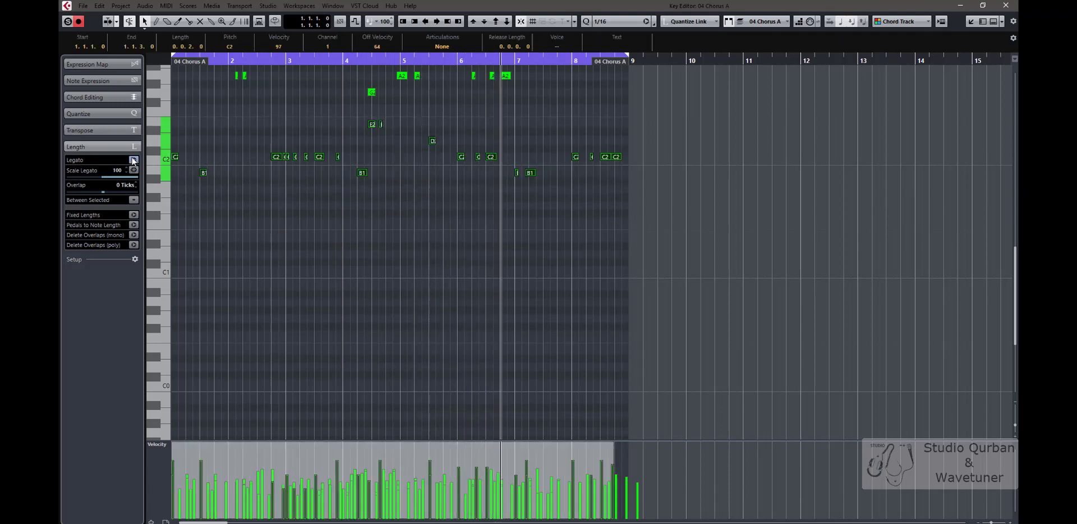
Step: Stretch the selected low notes together so the first one lasts 0.1.0.26, and close the full-size editor
{"action": "scroll", "coordinate": [325, 171], "scroll_direction": "up", "scroll_amount": 2}
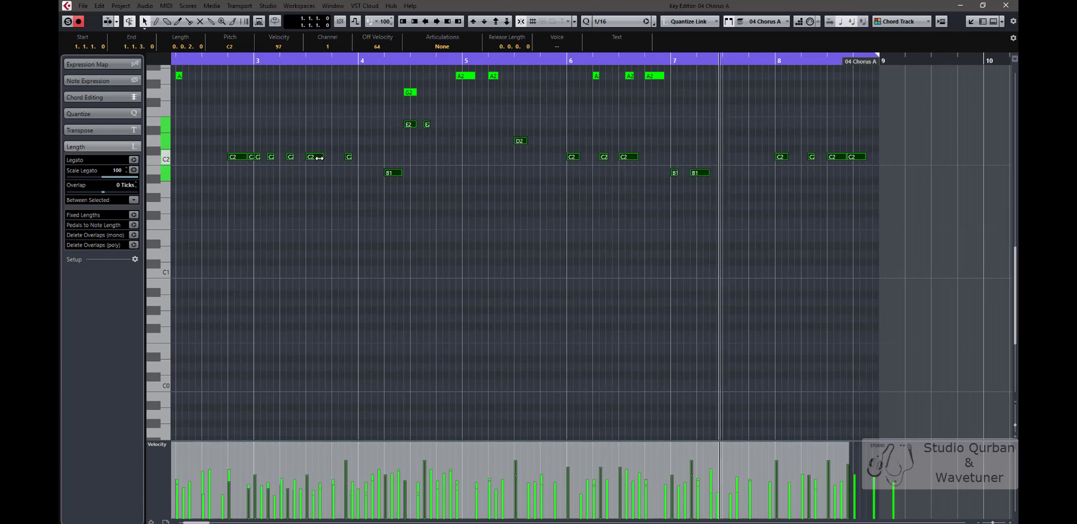
{"action": "left_click_drag", "start_coordinate": [319, 157], "coordinate": [336, 157]}
{"action": "scroll", "coordinate": [517, 223], "scroll_direction": "down", "scroll_amount": 2}
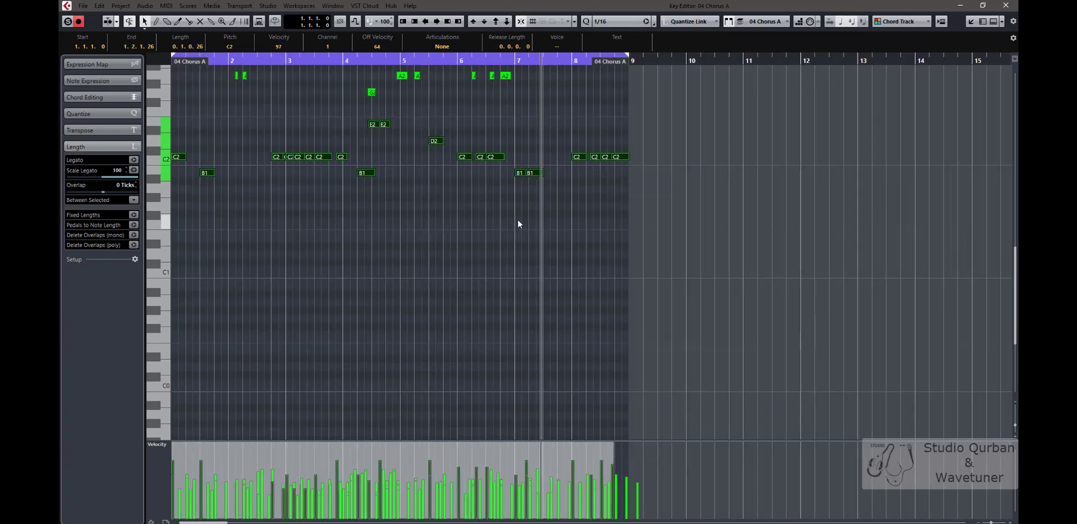
{"action": "key", "text": "Escape"}
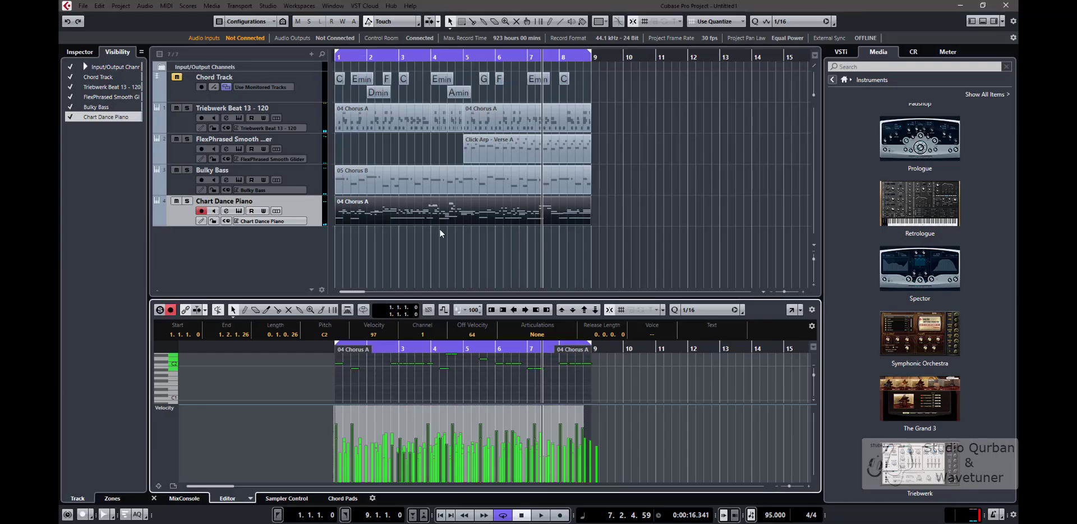
Step: Play the arrangement, select the low piano notes in the full-size Key Editor and reduce their velocities, the first one to 83
{"action": "key", "text": "space"}
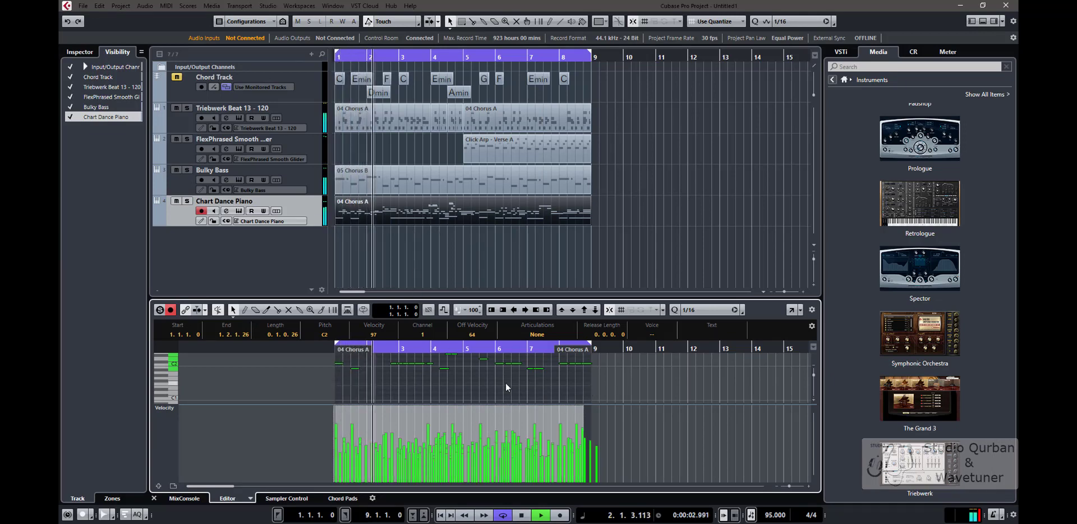
{"action": "double_click", "coordinate": [516, 215]}
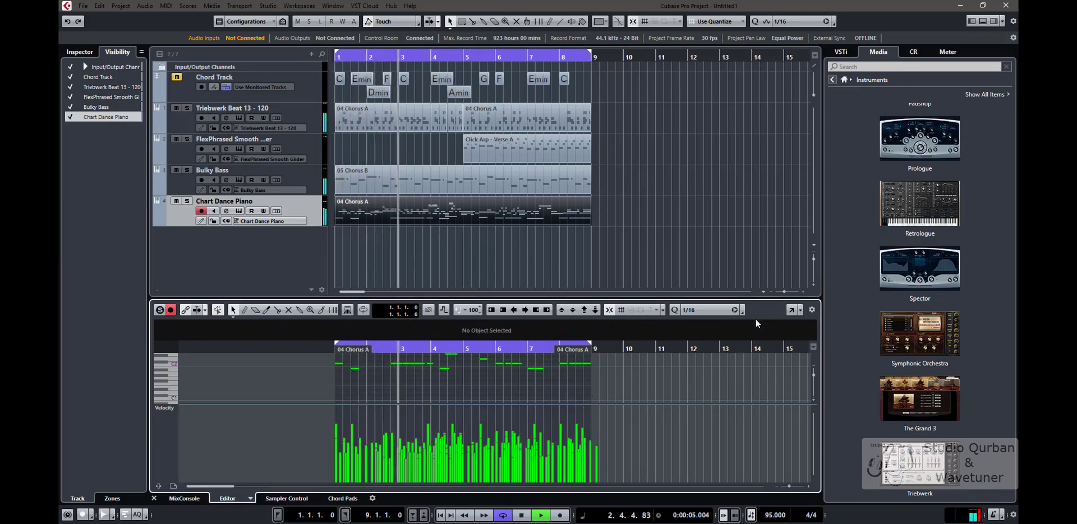
{"action": "left_click", "coordinate": [791, 309]}
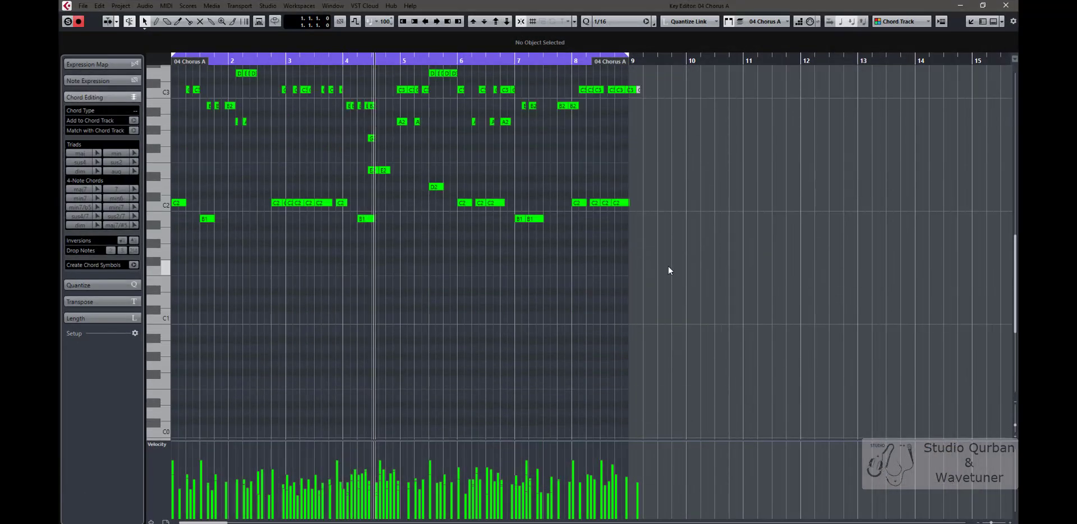
{"action": "left_click_drag", "start_coordinate": [667, 265], "coordinate": [58, 163]}
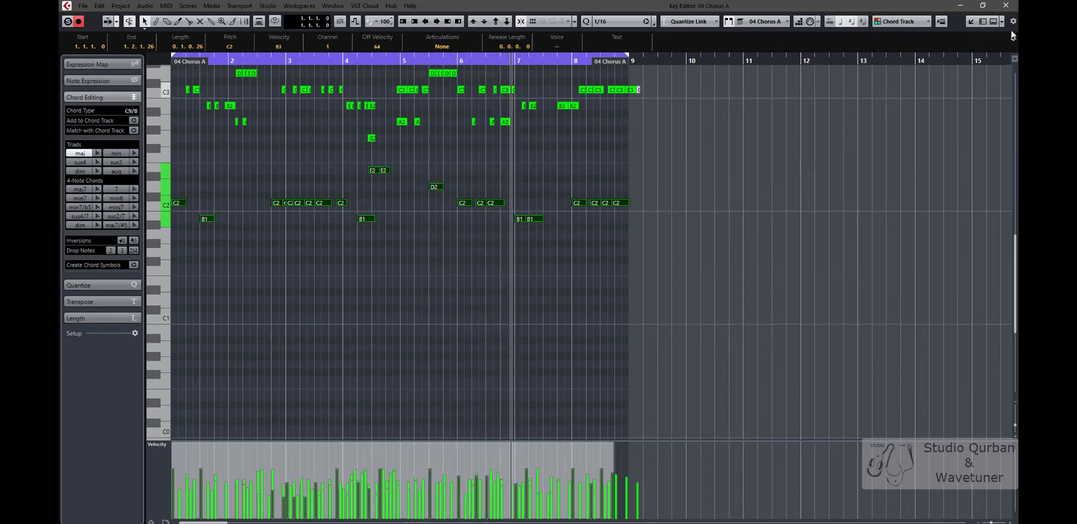
Step: Close the full-size editor, lower the Chart Dance Piano channel to about -6.4 dB in the mixer and stop playback
{"action": "left_click", "coordinate": [1012, 9]}
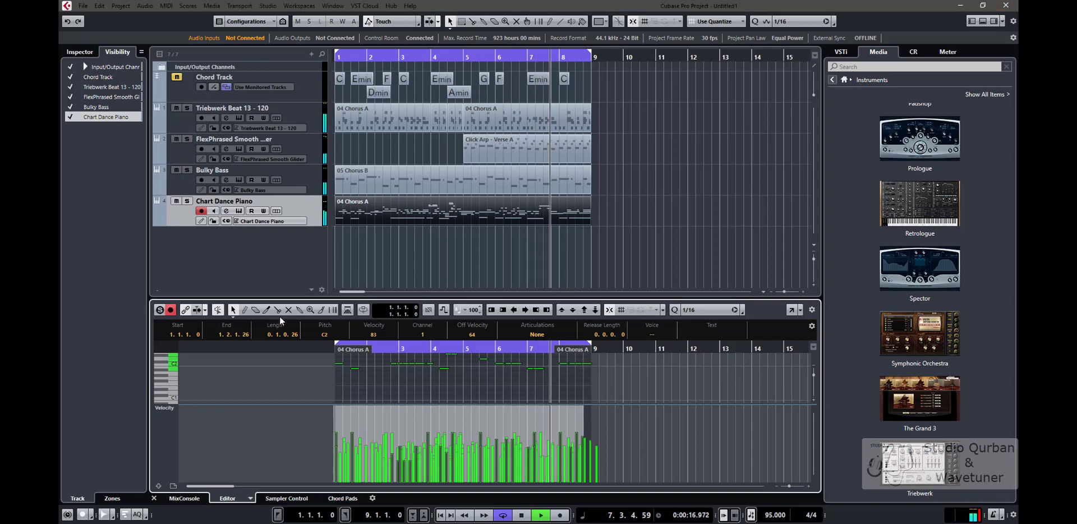
{"action": "left_click", "coordinate": [184, 498]}
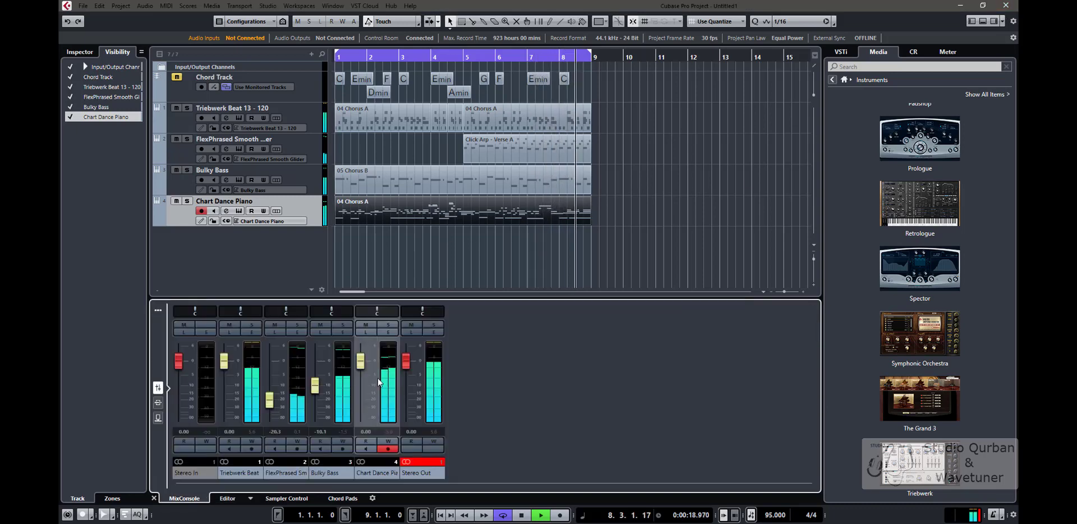
{"action": "left_click_drag", "start_coordinate": [362, 361], "coordinate": [361, 379]}
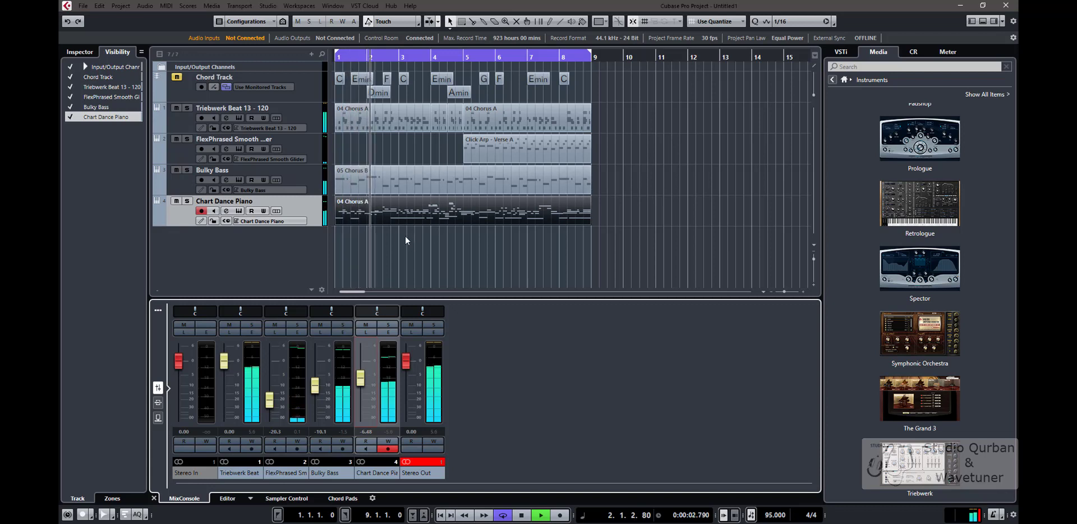
{"action": "key", "text": "space"}
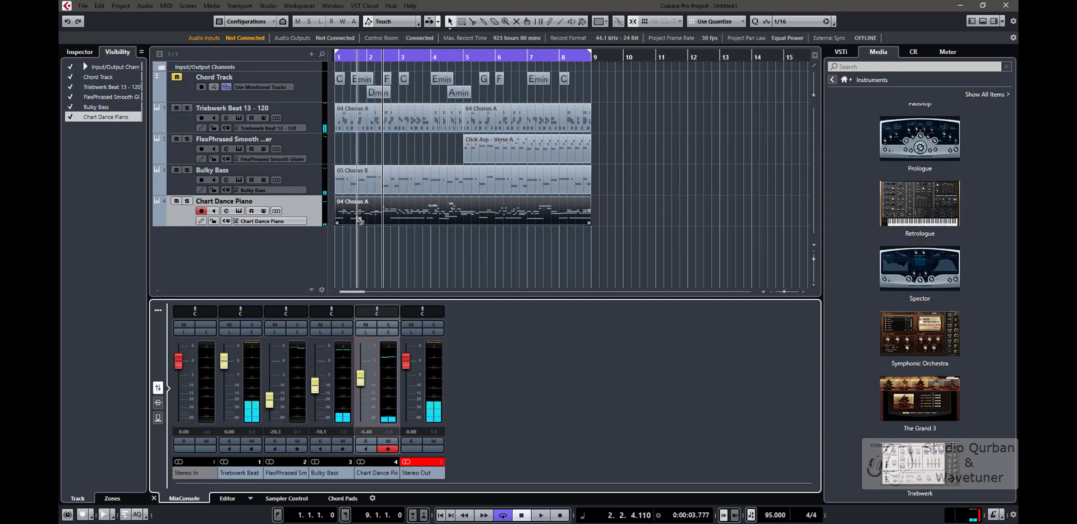
Step: Duplicate the FlexPhrased Smooth Glider track together with its Click Arp part
{"action": "right_click", "coordinate": [313, 205]}
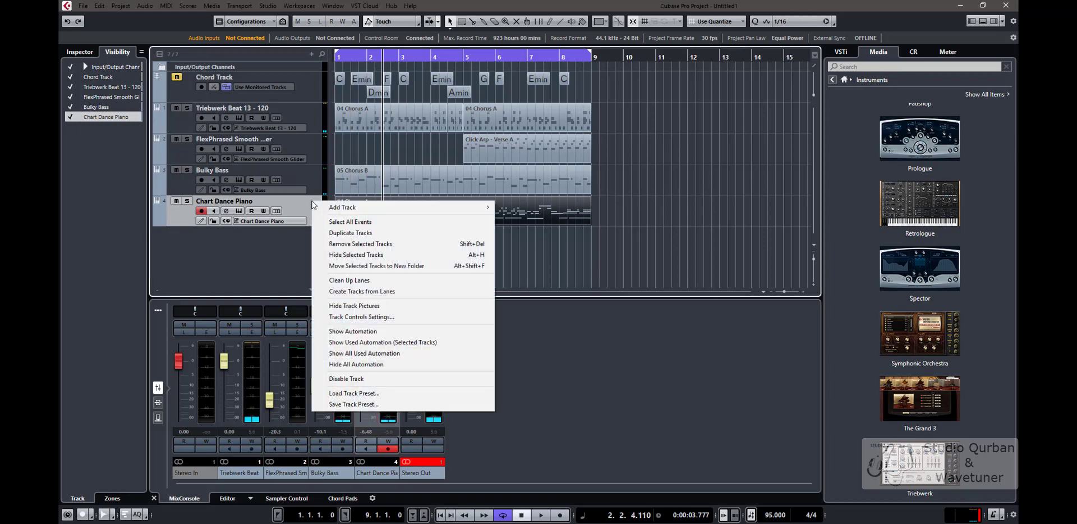
{"action": "left_click", "coordinate": [455, 178]}
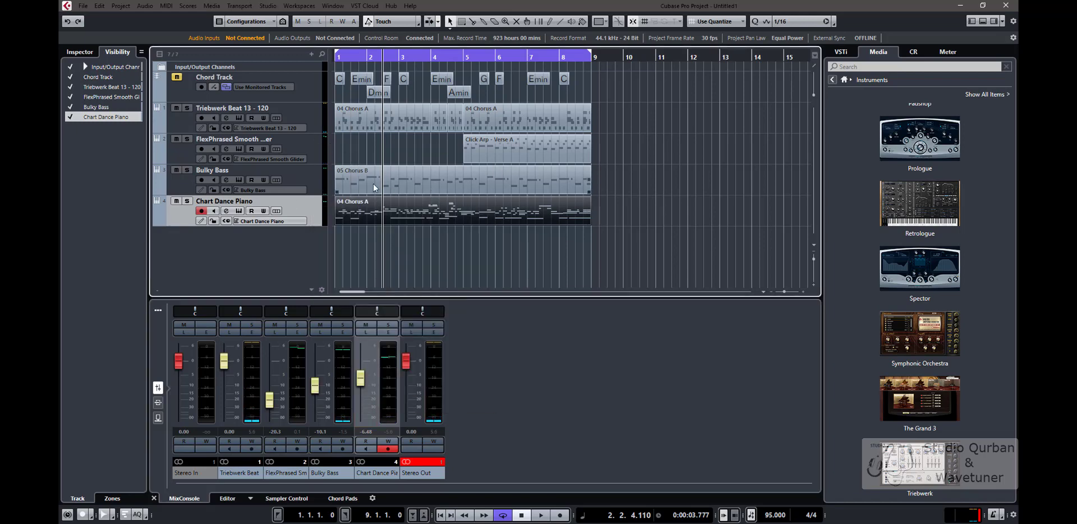
{"action": "left_click", "coordinate": [486, 151]}
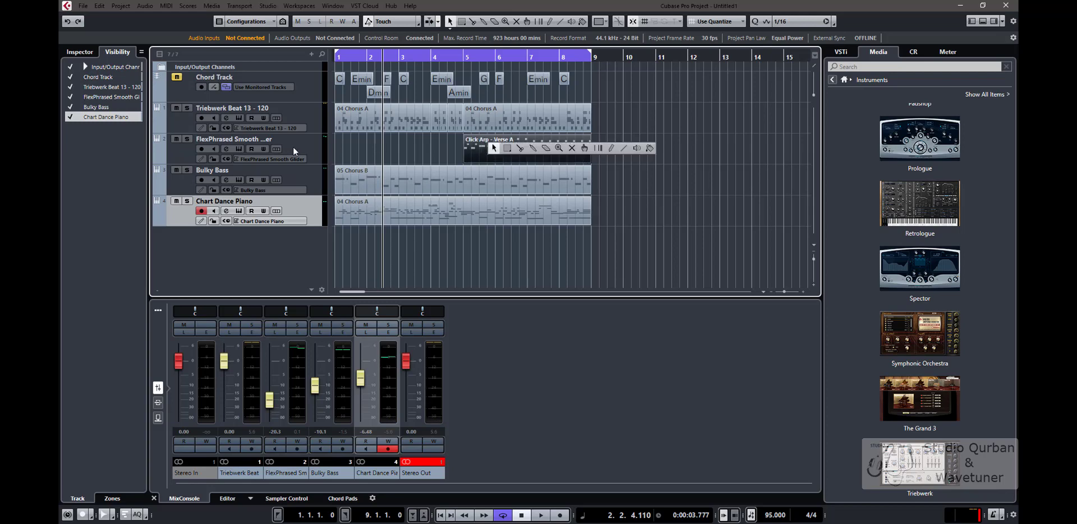
{"action": "right_click", "coordinate": [308, 153]}
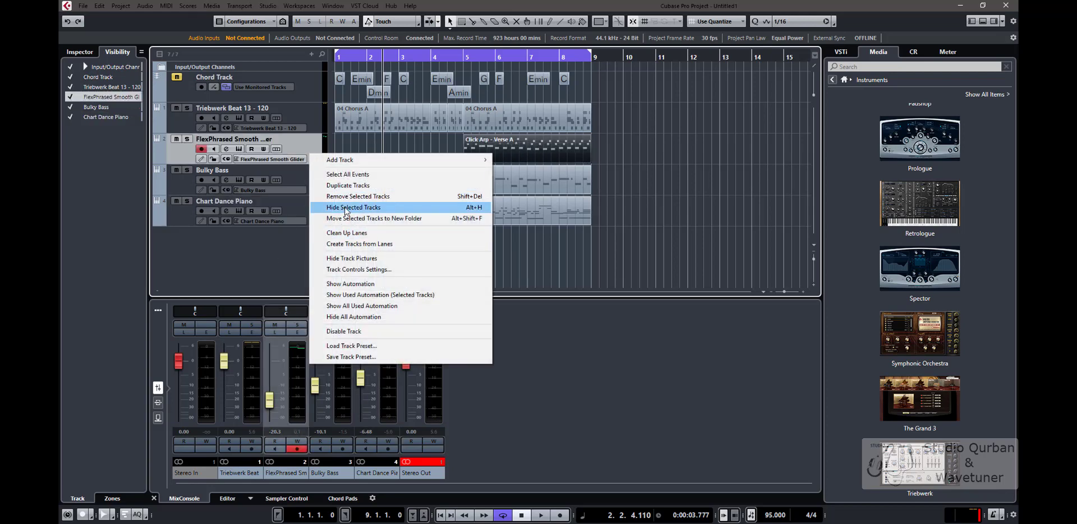
{"action": "left_click", "coordinate": [349, 186]}
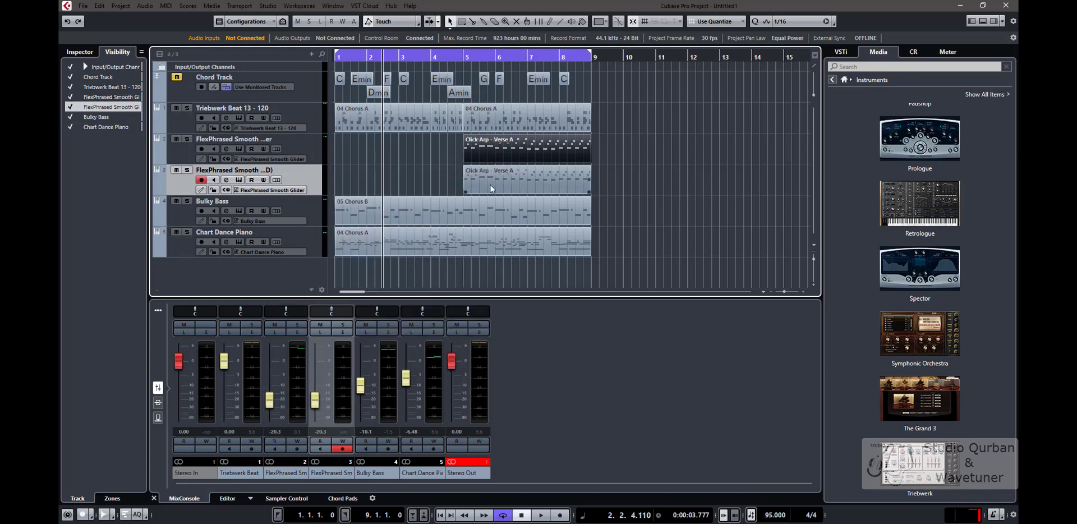
Step: Transpose all notes of the duplicated Click Arp part down one octave, and pan the original track to L74 and the duplicate to R64
{"action": "double_click", "coordinate": [491, 189]}
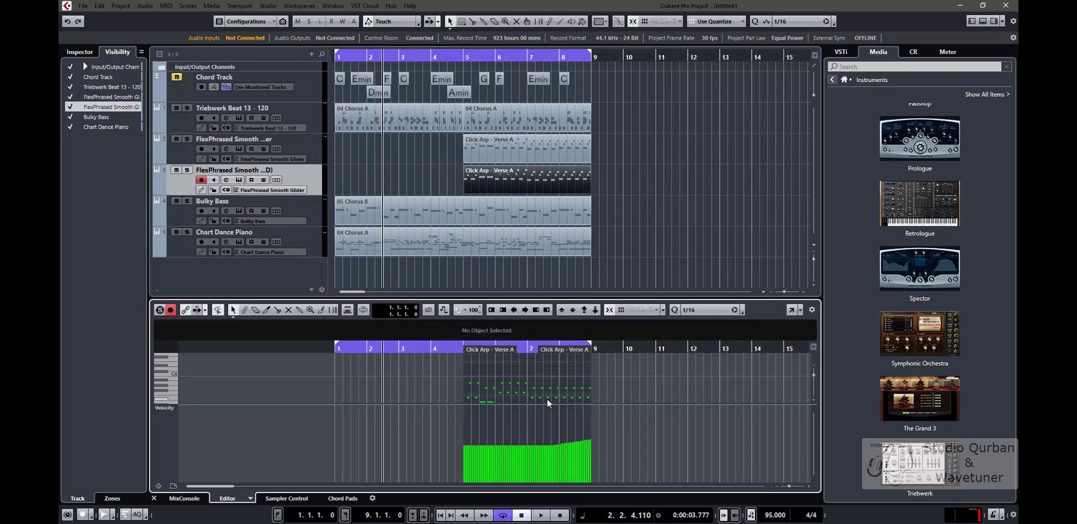
{"action": "left_click_drag", "start_coordinate": [607, 365], "coordinate": [416, 395]}
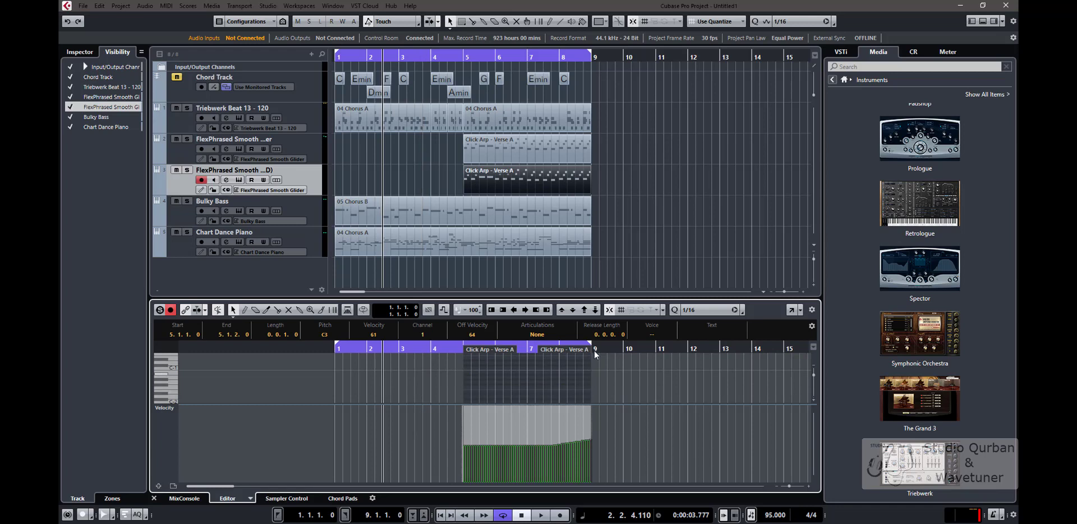
{"action": "scroll", "coordinate": [571, 375], "scroll_direction": "up", "scroll_amount": 6}
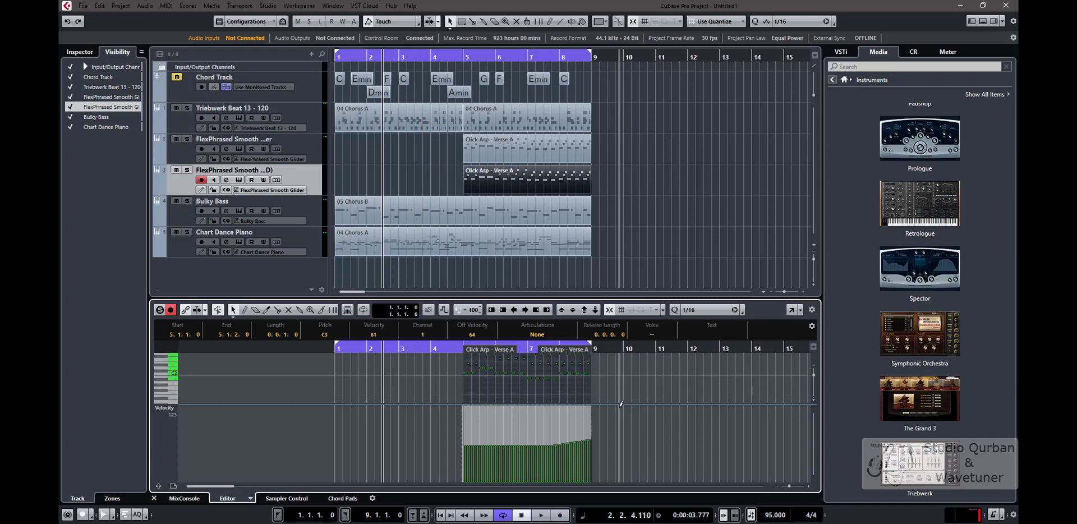
{"action": "left_click_drag", "start_coordinate": [621, 401], "coordinate": [615, 443]}
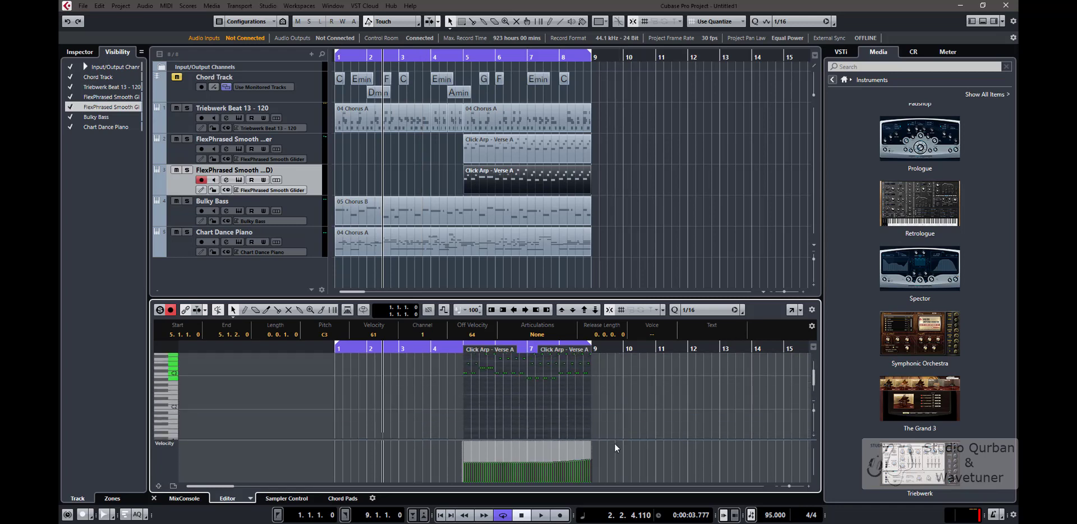
{"action": "key", "text": "shift+Down"}
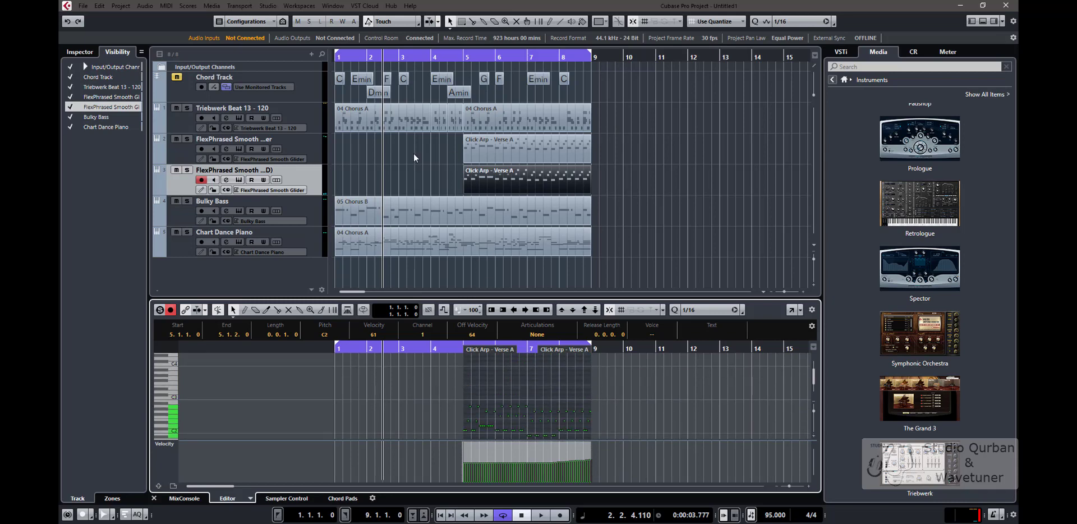
{"action": "left_click", "coordinate": [185, 498]}
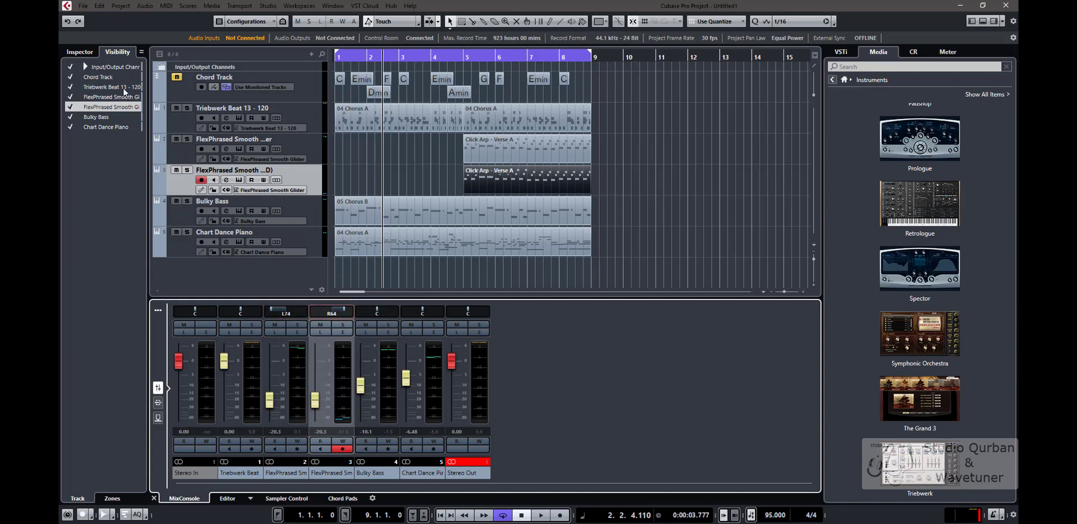
Step: Set the duplicated FlexPhrased track to follow the chord track in Chords mode and play the arrangement
{"action": "left_click", "coordinate": [97, 54]}
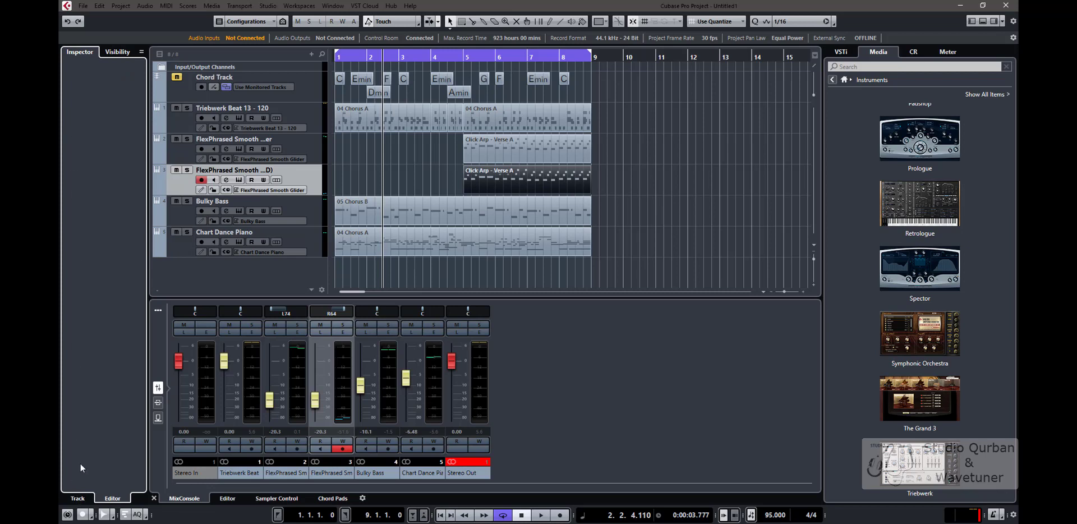
{"action": "left_click", "coordinate": [82, 503]}
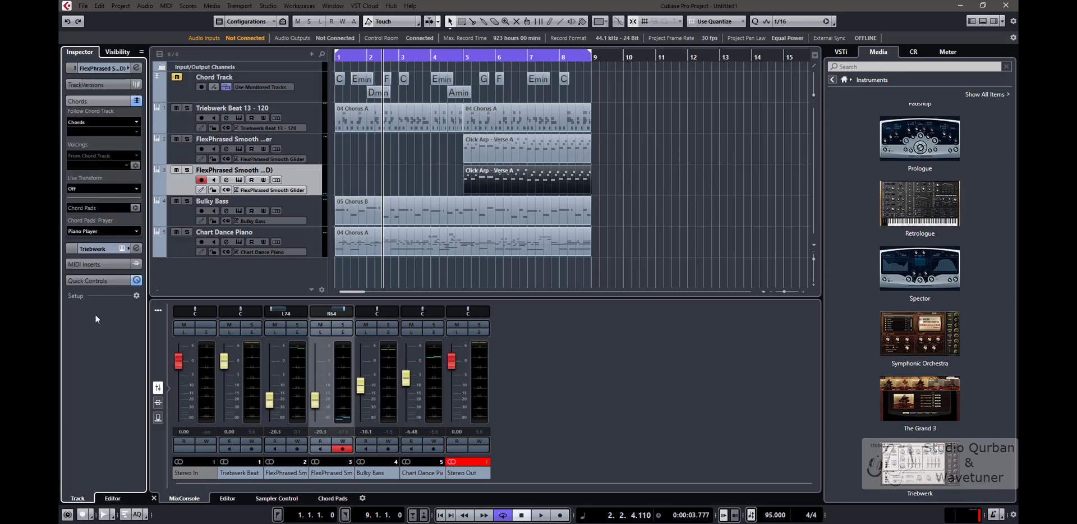
{"action": "left_click", "coordinate": [89, 122]}
{"action": "left_click", "coordinate": [93, 158]}
{"action": "key", "text": "space"}
{"action": "key", "text": "h"}
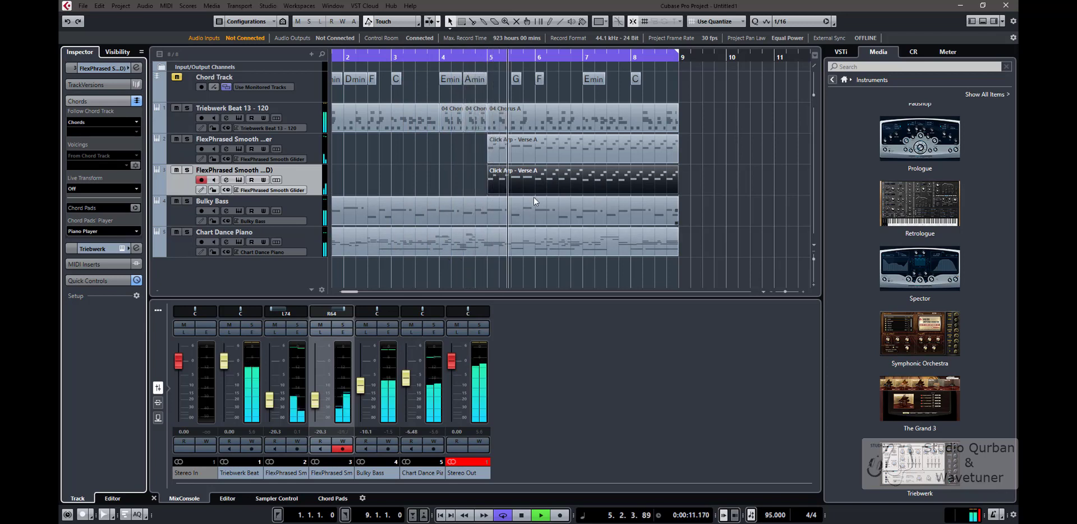
{"action": "left_click", "coordinate": [177, 171]}
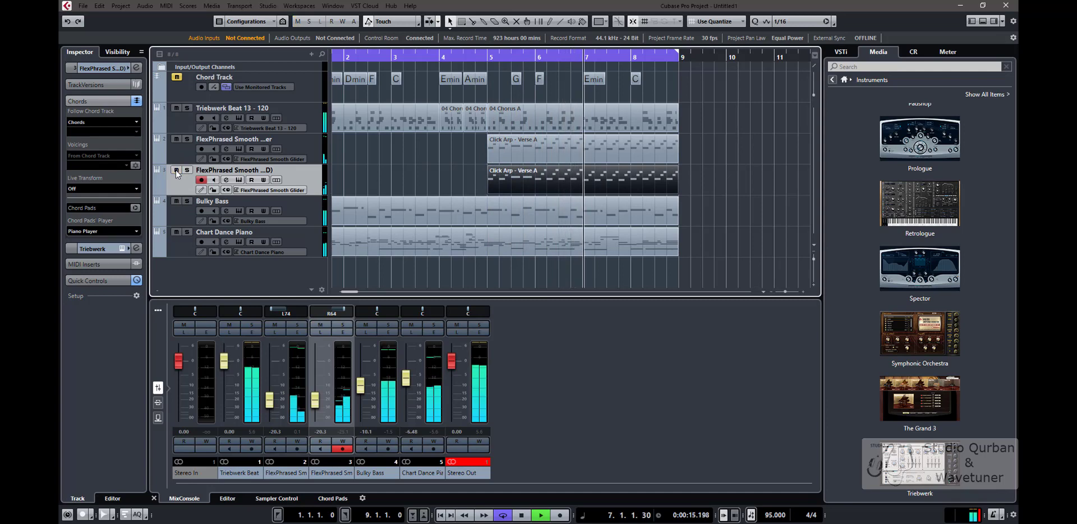
Step: Transpose all notes of the duplicated Click Arp part up two octaves so the first is C4, and play the arrangement
{"action": "left_click", "coordinate": [527, 174]}
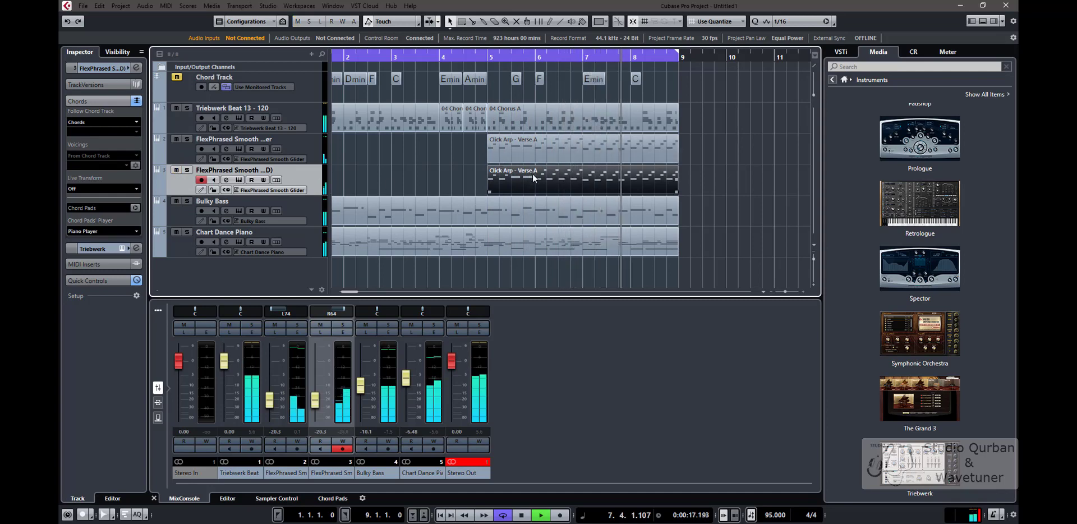
{"action": "double_click", "coordinate": [533, 174]}
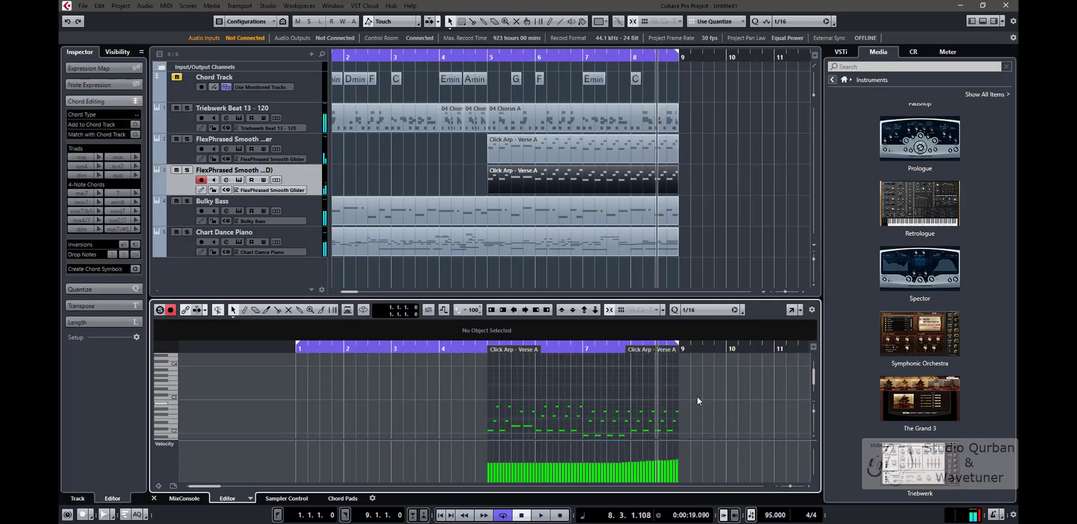
{"action": "mouse_move", "coordinate": [467, 438]}
{"action": "left_mouse_down"}
{"action": "mouse_move", "coordinate": [459, 447]}
{"action": "mouse_move", "coordinate": [451, 431]}
{"action": "left_mouse_up"}
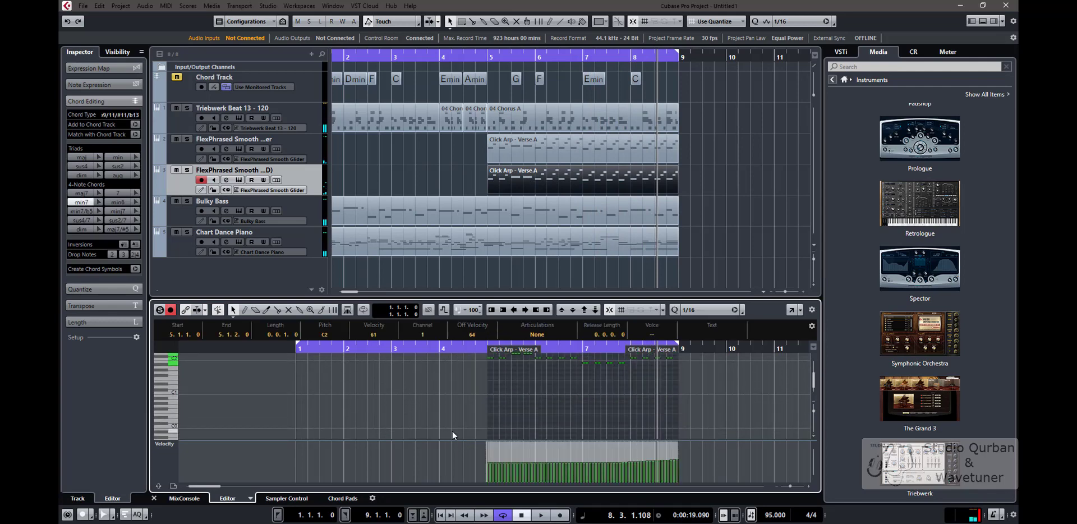
{"action": "key", "text": "shift+Up"}
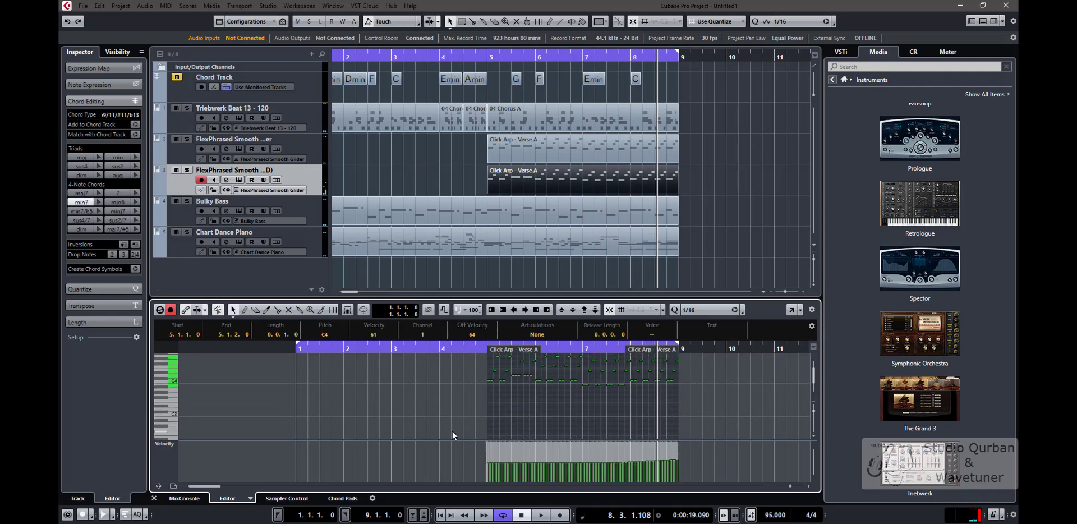
{"action": "key", "text": "space"}
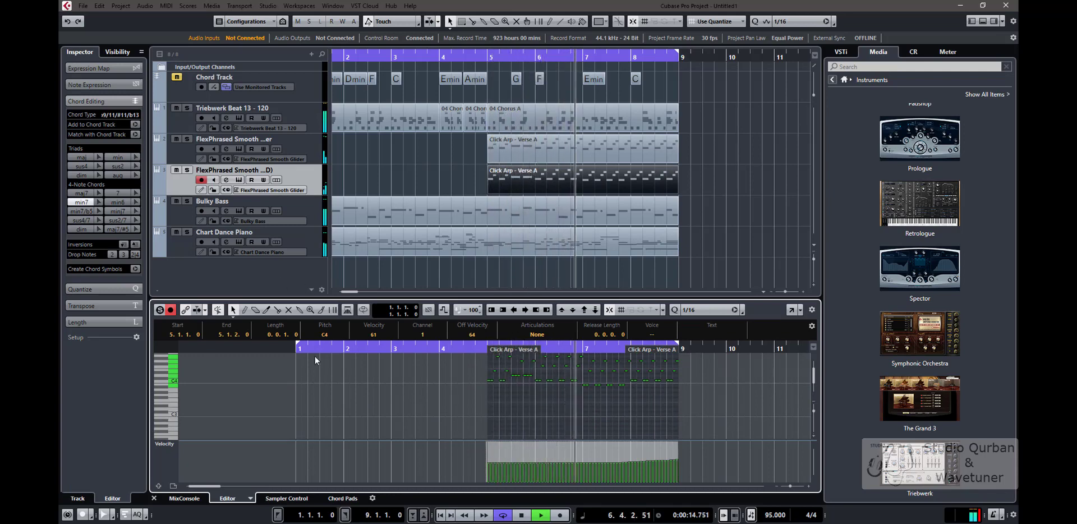
Step: Set the original FlexPhrased channel to -14.3 dB and pan L31, and its duplicate to -16.1 dB and pan R43
{"action": "left_click", "coordinate": [184, 497]}
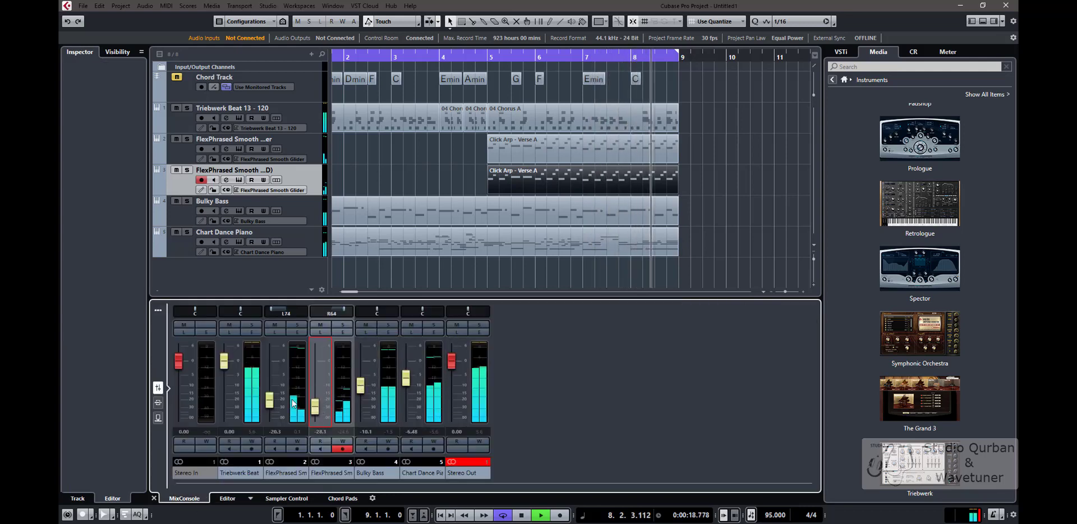
{"action": "left_click_drag", "start_coordinate": [269, 394], "coordinate": [270, 387]}
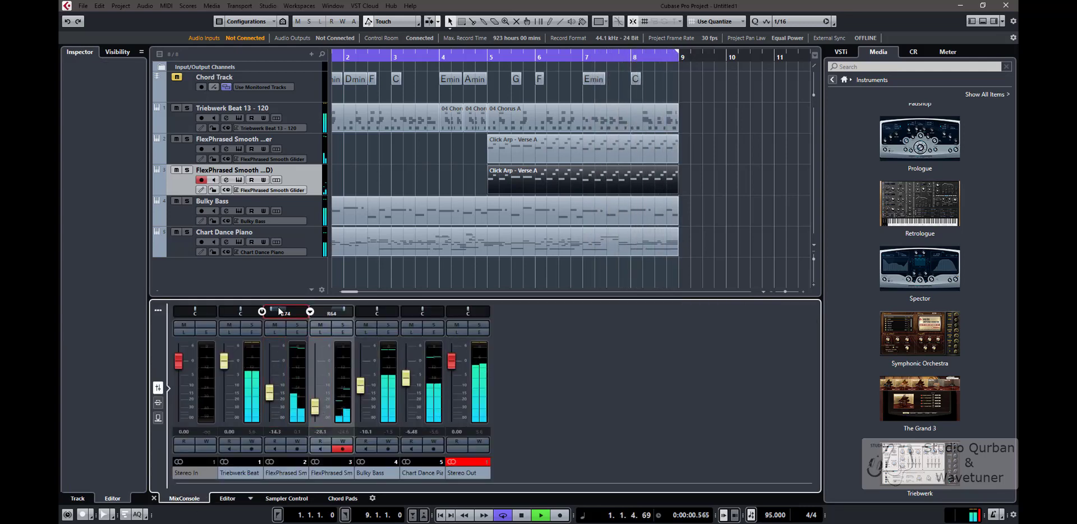
{"action": "left_click_drag", "start_coordinate": [340, 312], "coordinate": [322, 387]}
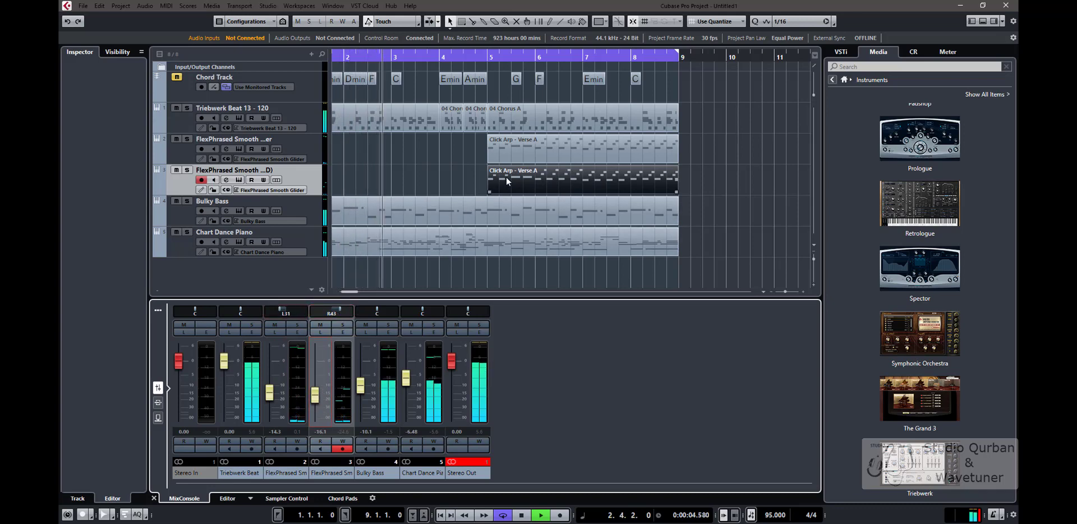
Step: Move the duplicated Click Arp part to start at bar 4, reapply Chords following on its track and stop playback
{"action": "left_click_drag", "start_coordinate": [506, 177], "coordinate": [459, 168]}
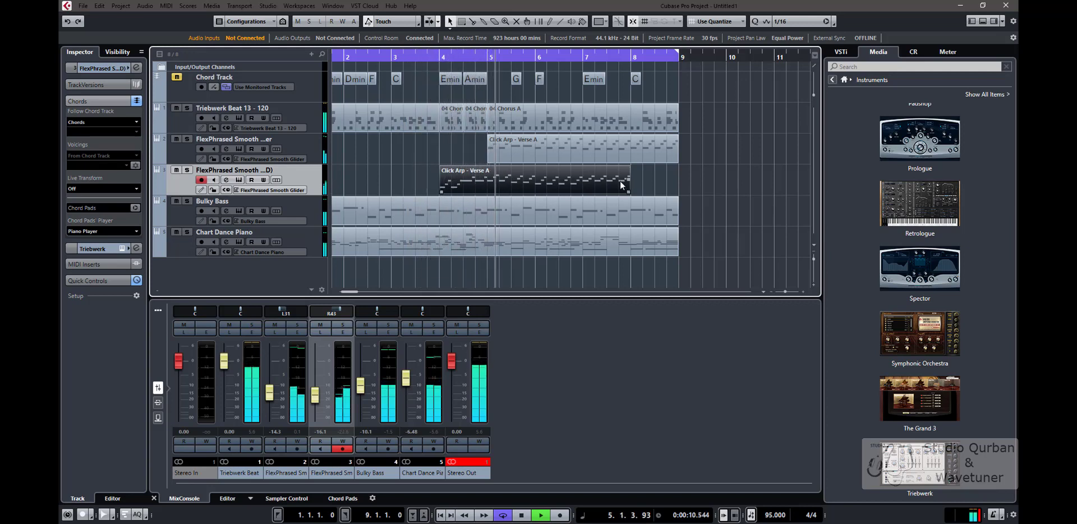
{"action": "left_click", "coordinate": [102, 123]}
{"action": "left_click", "coordinate": [91, 160]}
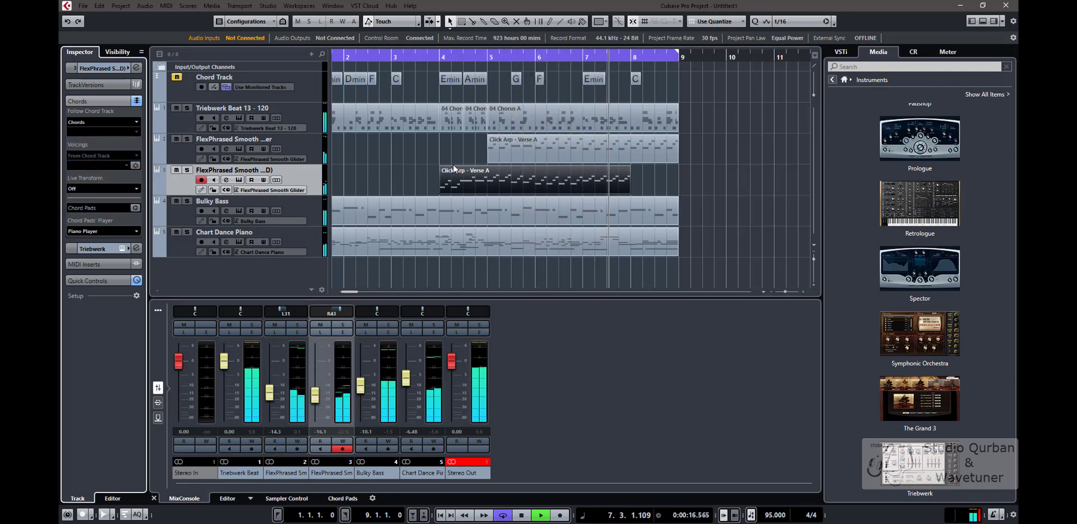
{"action": "scroll", "coordinate": [429, 171], "scroll_direction": "down", "scroll_amount": 2}
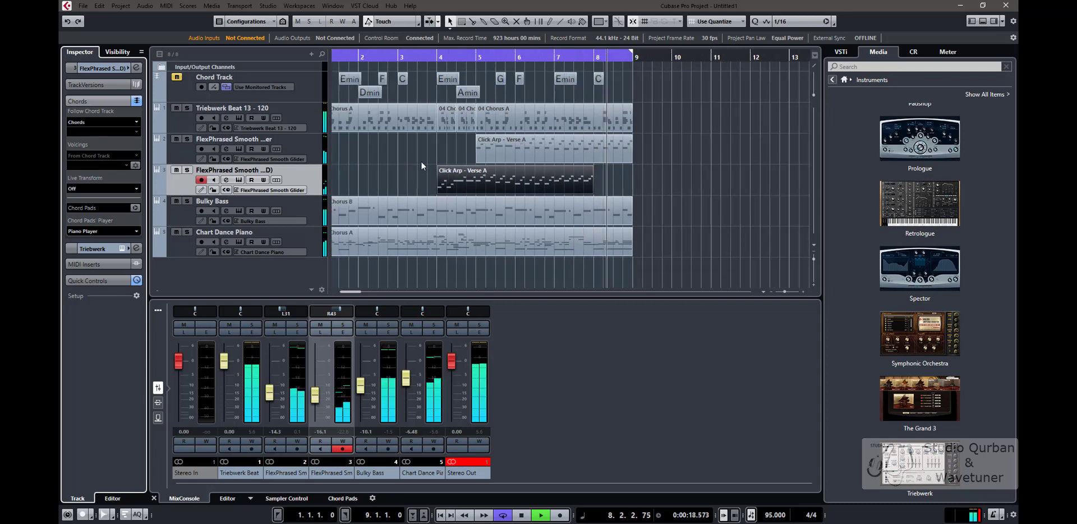
{"action": "key", "text": "space"}
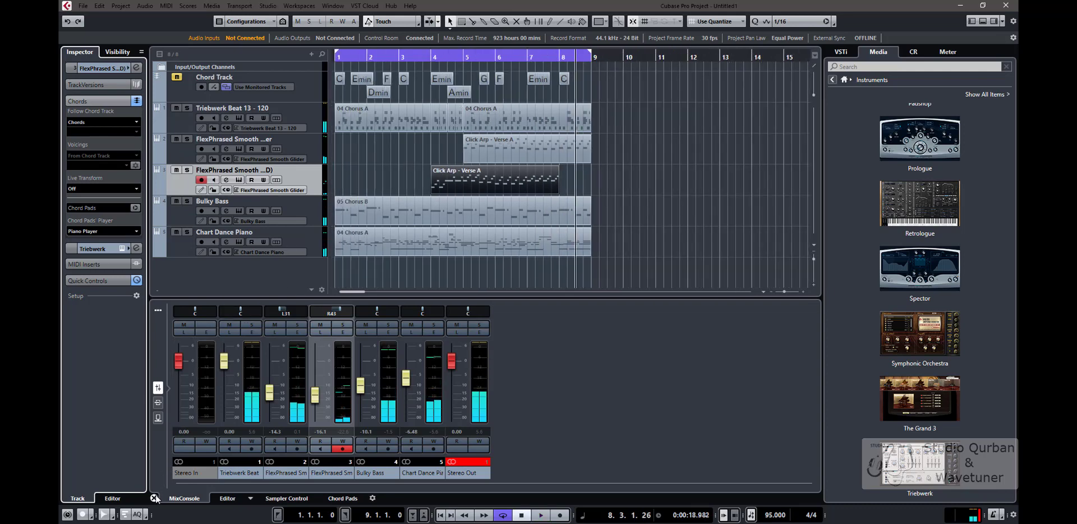
Step: Close the lower mixer area and open the Triebwerk presets in the media browser's instruments
{"action": "left_click", "coordinate": [153, 498]}
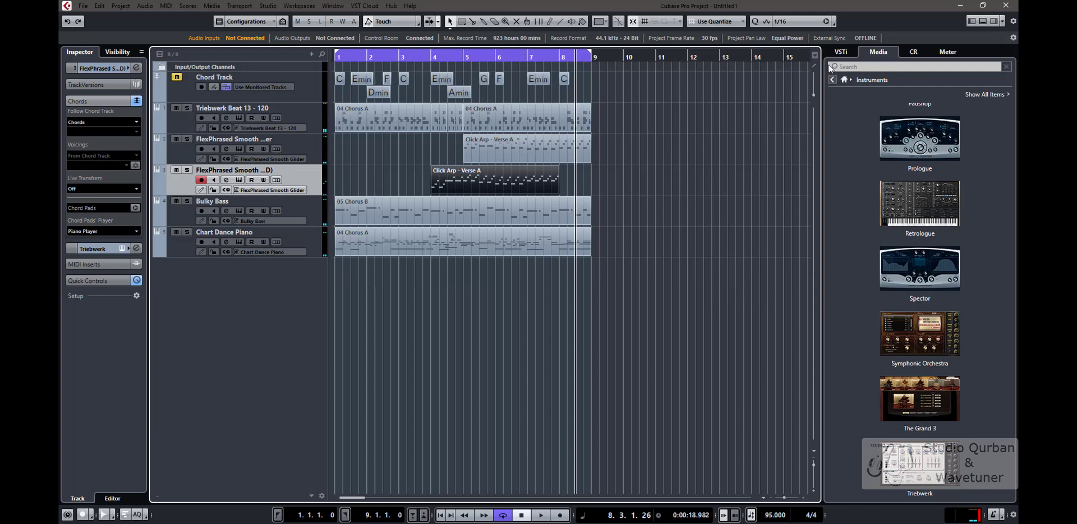
{"action": "left_click", "coordinate": [855, 66]}
{"action": "left_click", "coordinate": [842, 53]}
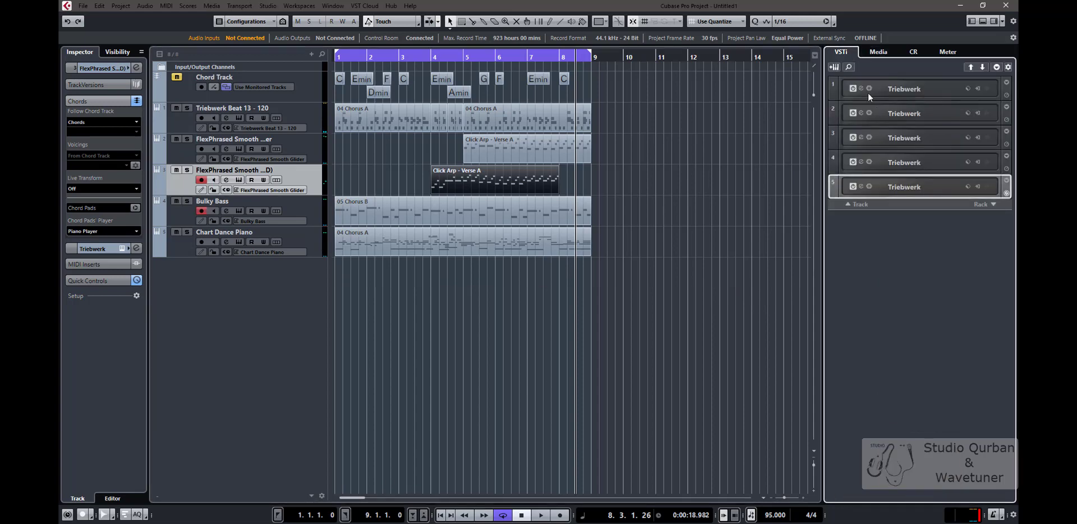
{"action": "left_click", "coordinate": [873, 54]}
{"action": "scroll", "coordinate": [949, 337], "scroll_direction": "down", "scroll_amount": 8}
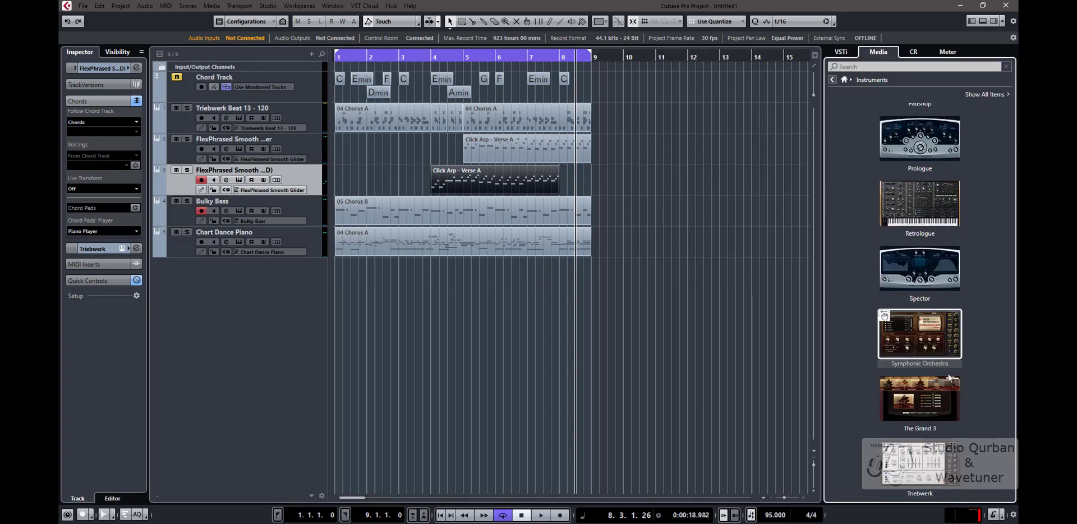
{"action": "left_click", "coordinate": [919, 457]}
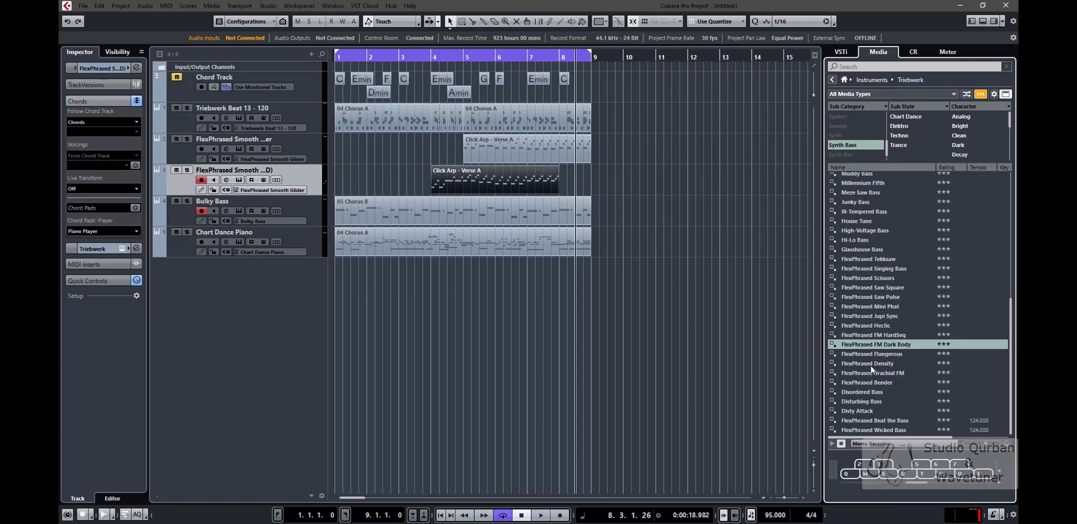
Step: Filter the Triebwerk presets to the Motion sub category and add an instrument track with the Damned Drone preset
{"action": "scroll", "coordinate": [871, 369], "scroll_direction": "up", "scroll_amount": 8}
{"action": "scroll", "coordinate": [857, 139], "scroll_direction": "down", "scroll_amount": 2}
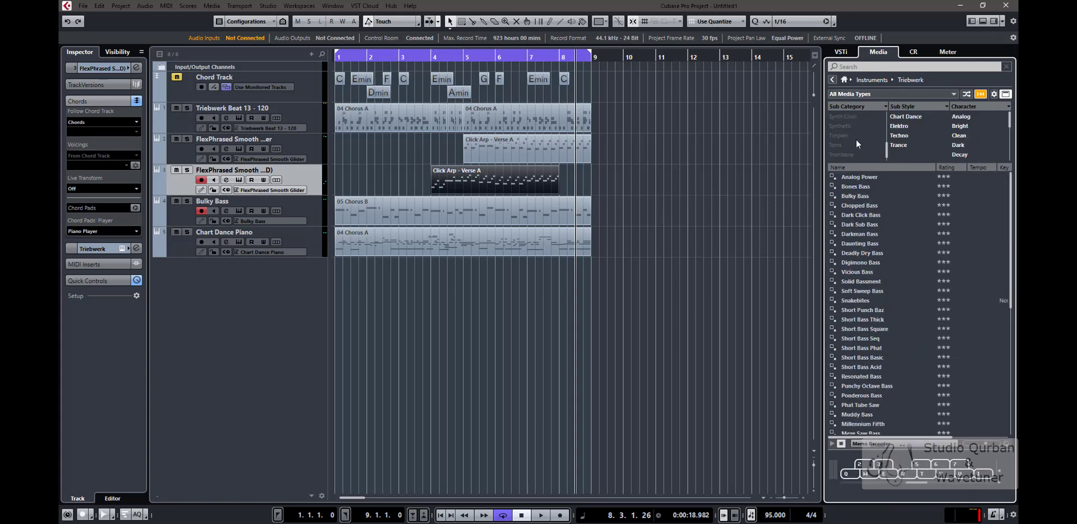
{"action": "left_click", "coordinate": [980, 93]}
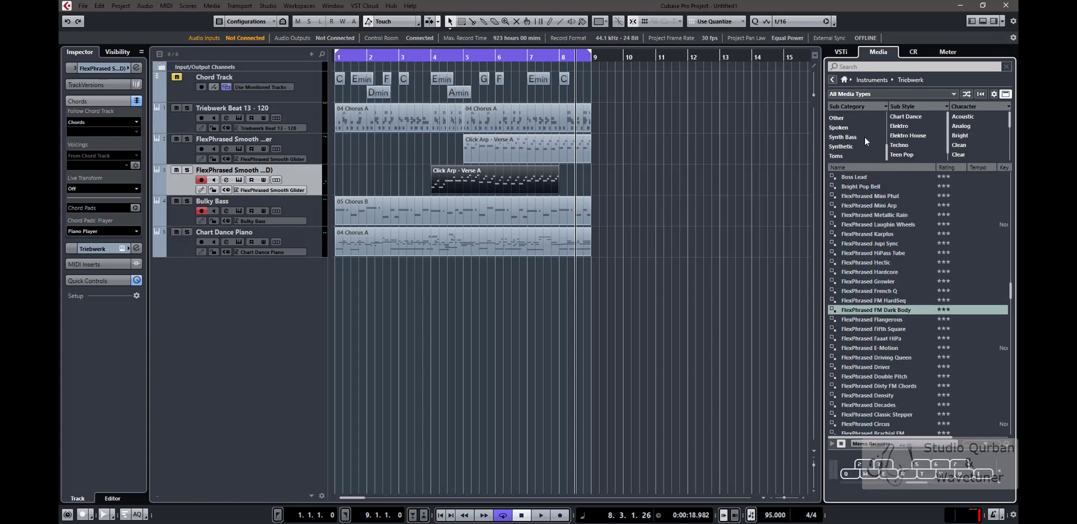
{"action": "left_click", "coordinate": [856, 145]}
{"action": "left_click", "coordinate": [980, 93]}
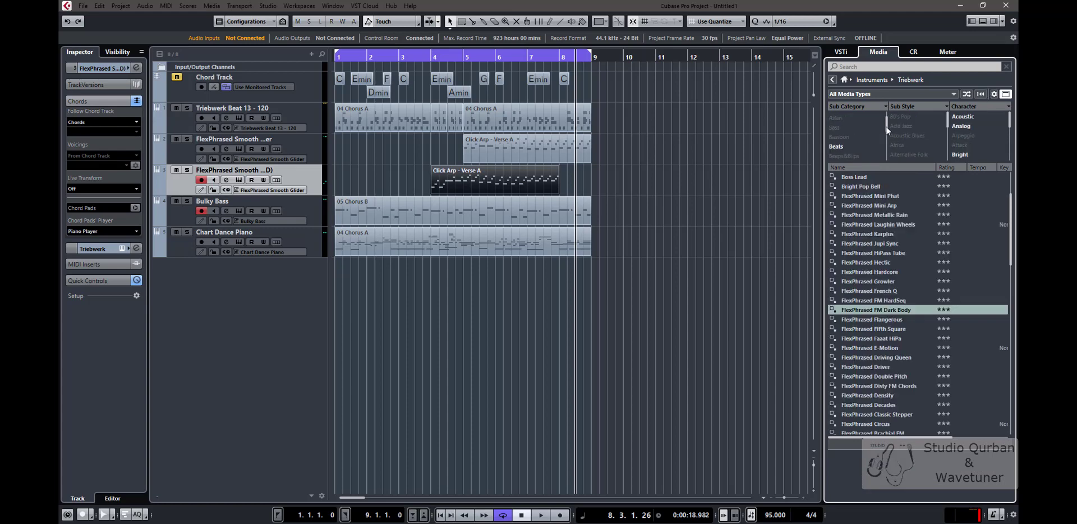
{"action": "scroll", "coordinate": [867, 143], "scroll_direction": "down", "scroll_amount": 2}
{"action": "left_click", "coordinate": [866, 138]}
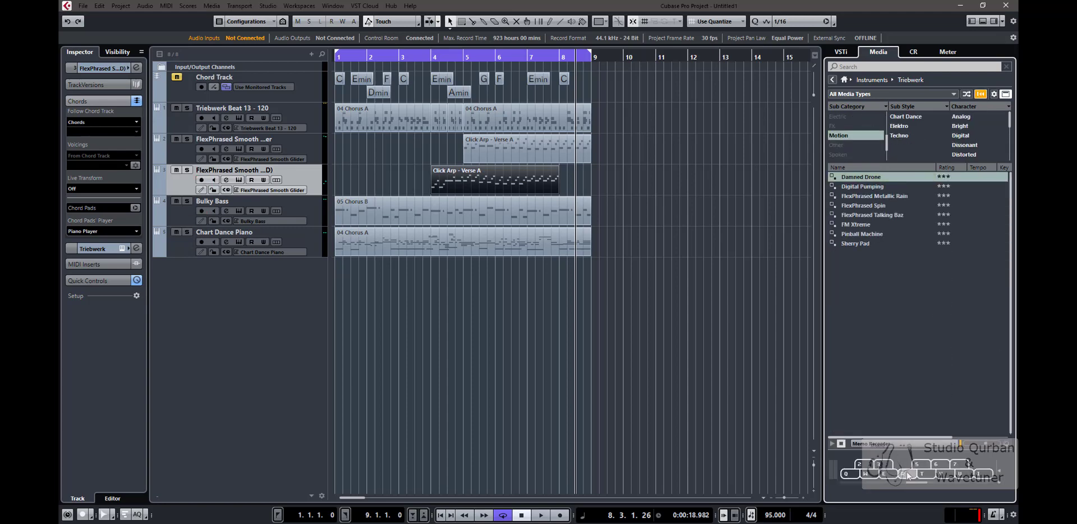
{"action": "double_click", "coordinate": [861, 177]}
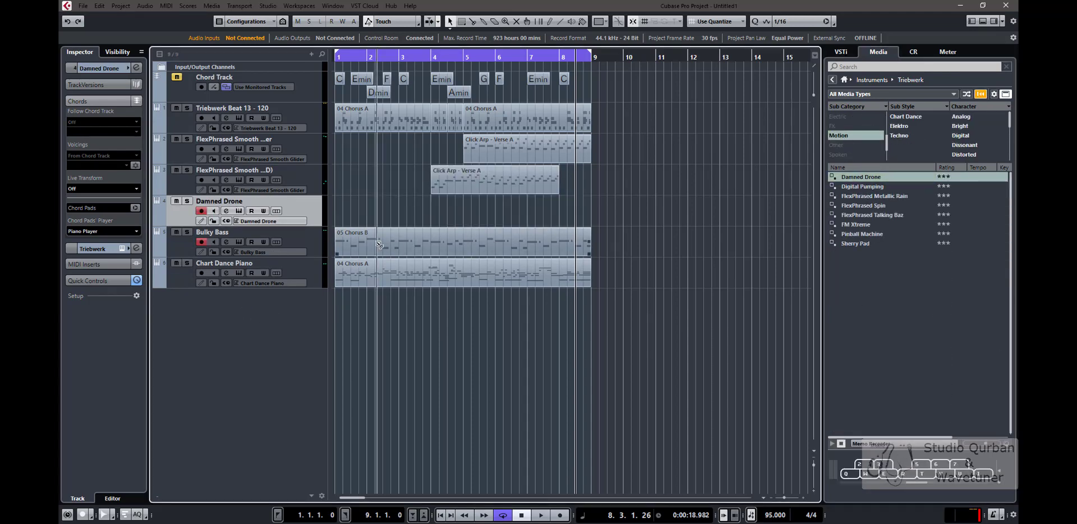
Step: Copy the 05 Chorus B part from the Bulky Bass track to the Damned Drone track and open it in the full-size Key Editor
{"action": "left_click_drag", "start_coordinate": [379, 244], "coordinate": [365, 213]}
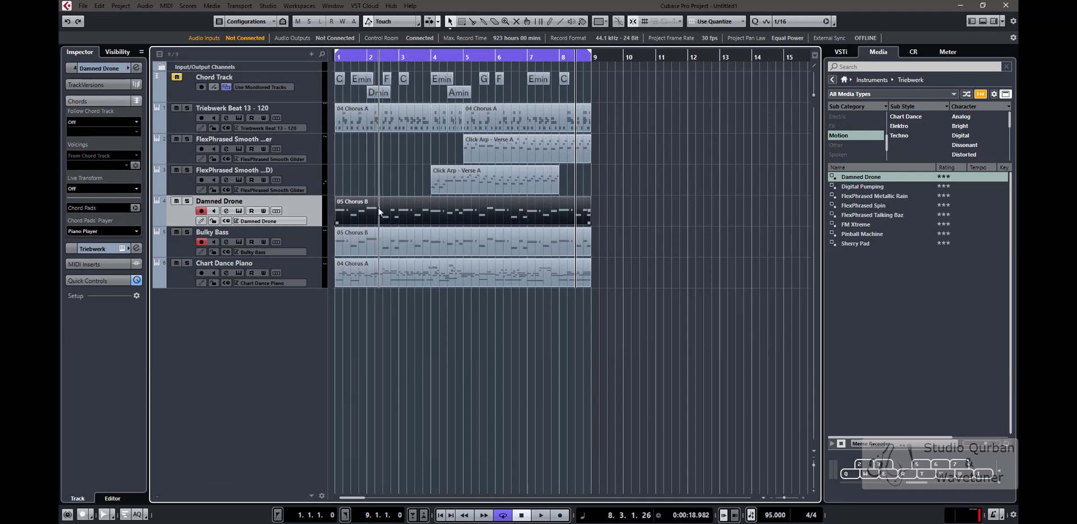
{"action": "double_click", "coordinate": [365, 213]}
{"action": "left_click", "coordinate": [789, 310]}
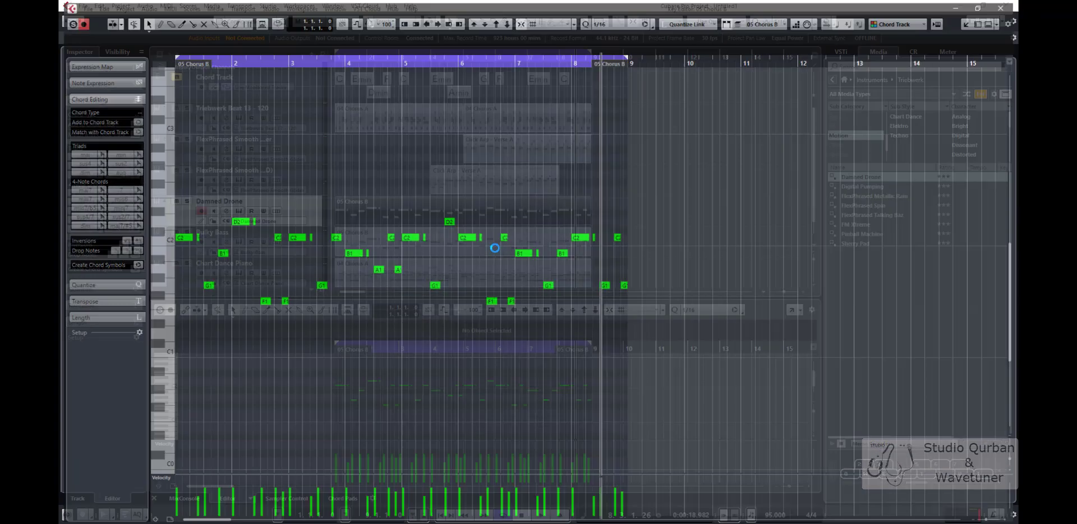
{"action": "key", "text": "g"}
Step: Select all notes of the Damned Drone part and stack copies of them one and two semitones higher
{"action": "left_click_drag", "start_coordinate": [496, 345], "coordinate": [90, 183]}
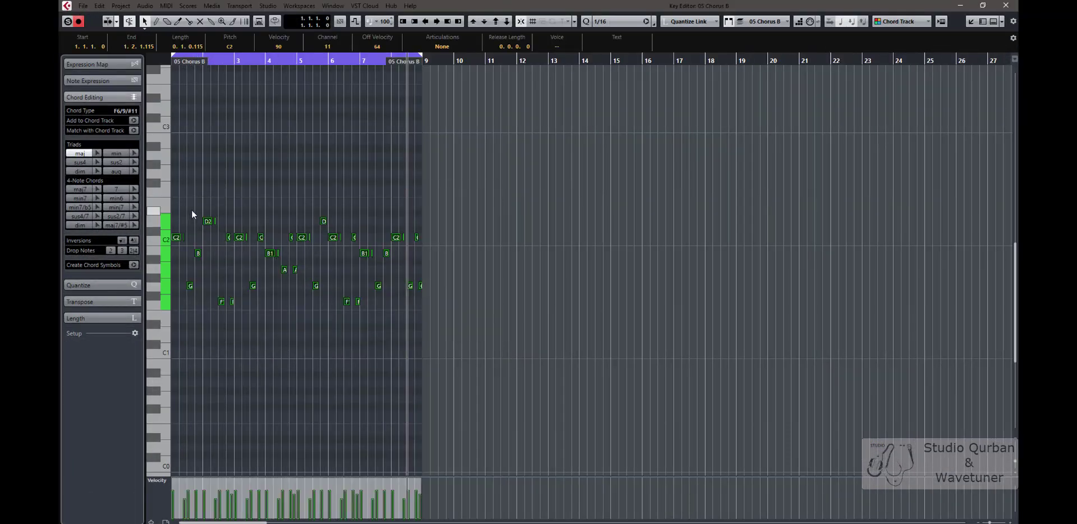
{"action": "key", "text": "h"}
{"action": "key", "text": "h"}
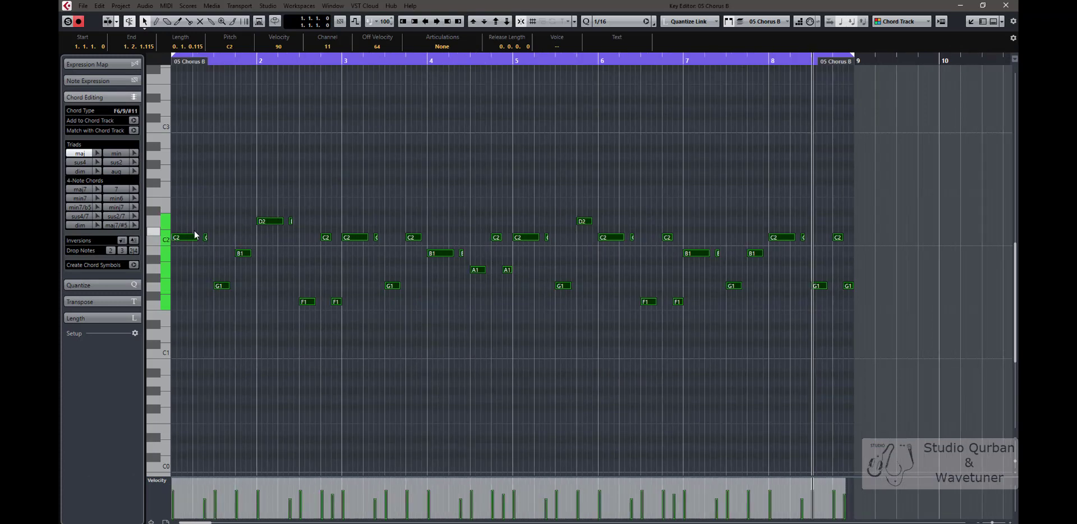
{"action": "left_click_drag", "start_coordinate": [189, 230], "coordinate": [186, 225]}
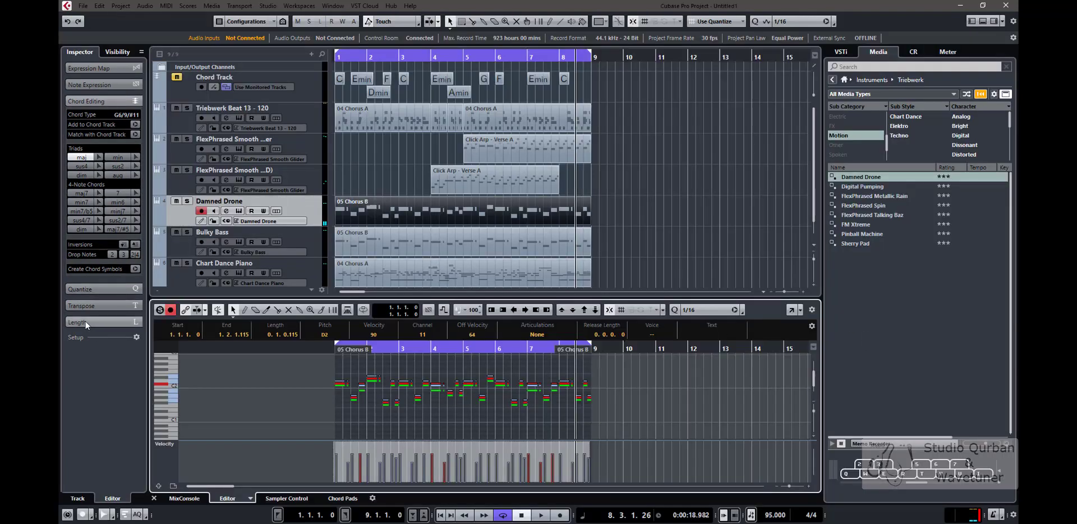
Step: Set the Damned Drone track to follow the chord track using Chords
{"action": "left_click", "coordinate": [79, 496]}
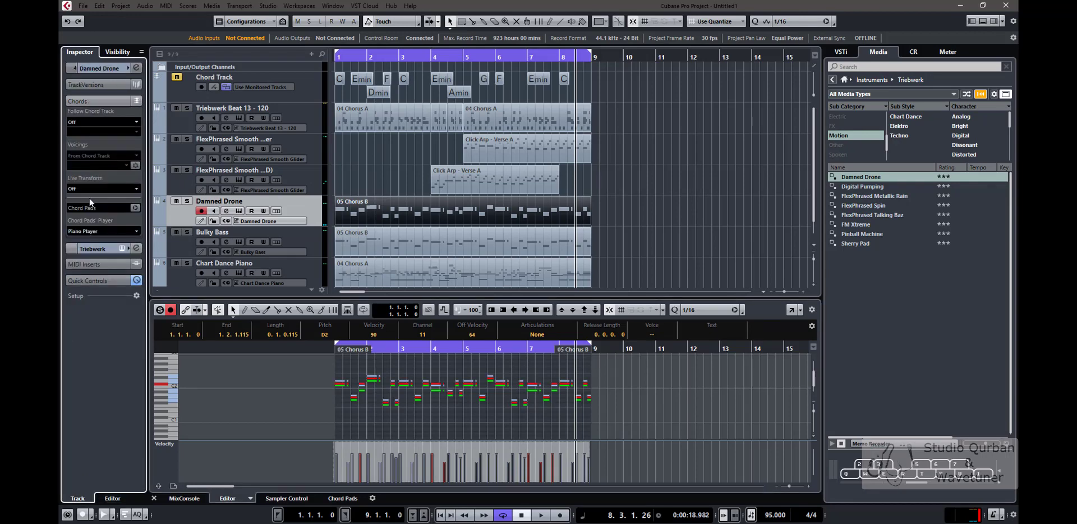
{"action": "left_click", "coordinate": [96, 123]}
{"action": "left_click", "coordinate": [94, 161]}
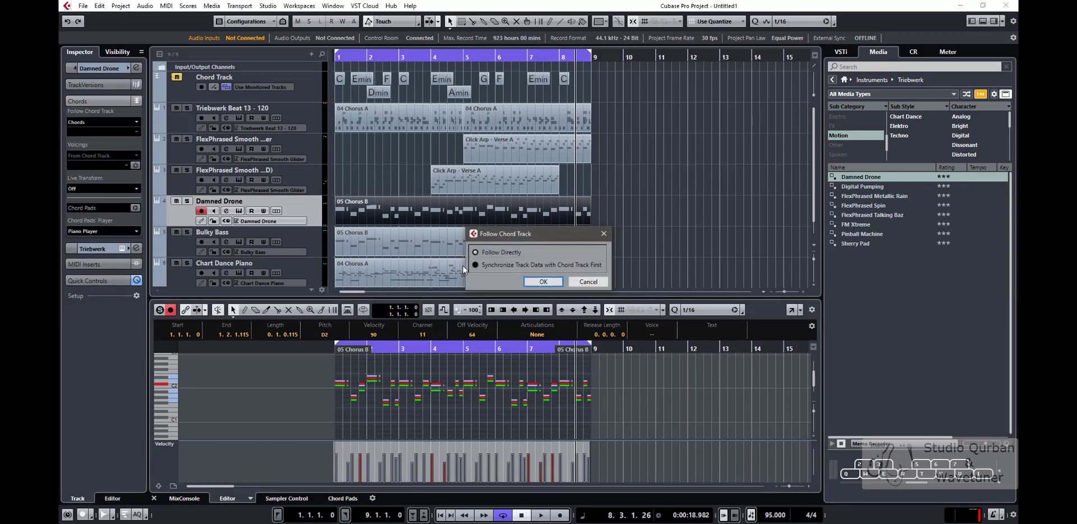
{"action": "left_click", "coordinate": [537, 282]}
Step: Reopen the Damned Drone part in the full-size Key Editor and undo the chord-following change to its notes
{"action": "double_click", "coordinate": [460, 215]}
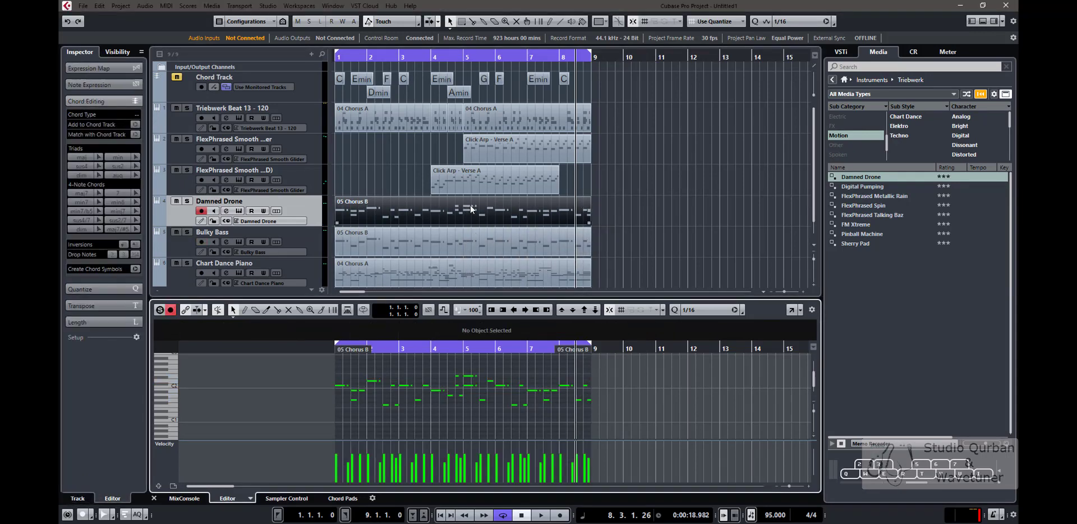
{"action": "left_click", "coordinate": [789, 311]}
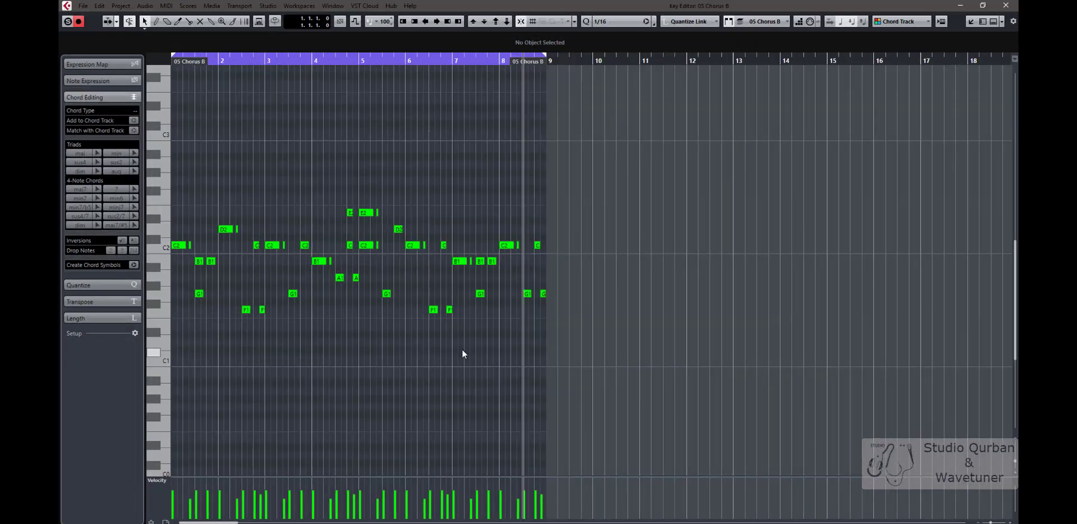
{"action": "left_click_drag", "start_coordinate": [487, 354], "coordinate": [194, 252]}
{"action": "key", "text": "ctrl+z"}
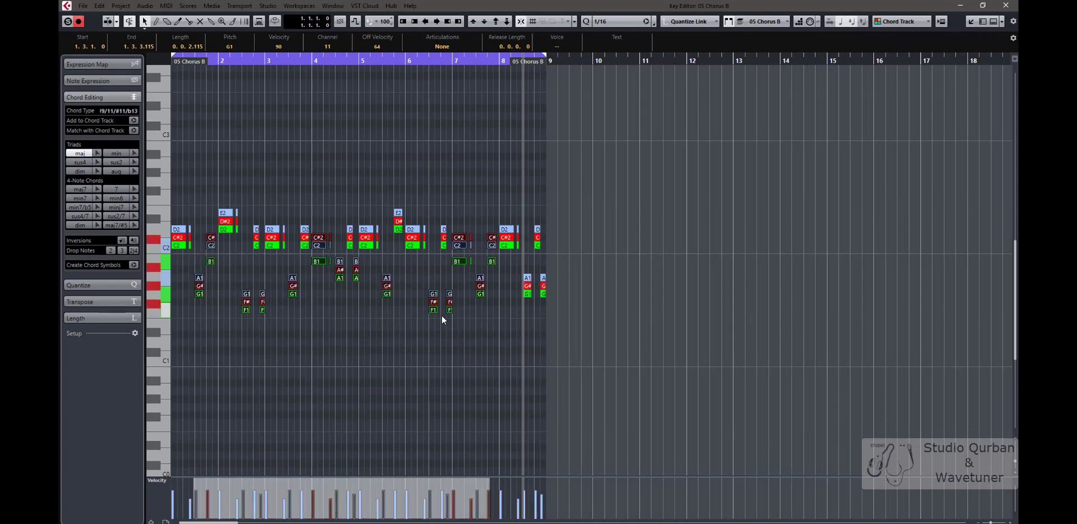
Step: Raise the part's notes from C#2 upward by one octave, and lower the resulting C#3 notes to G2
{"action": "left_click_drag", "start_coordinate": [547, 234], "coordinate": [184, 195]}
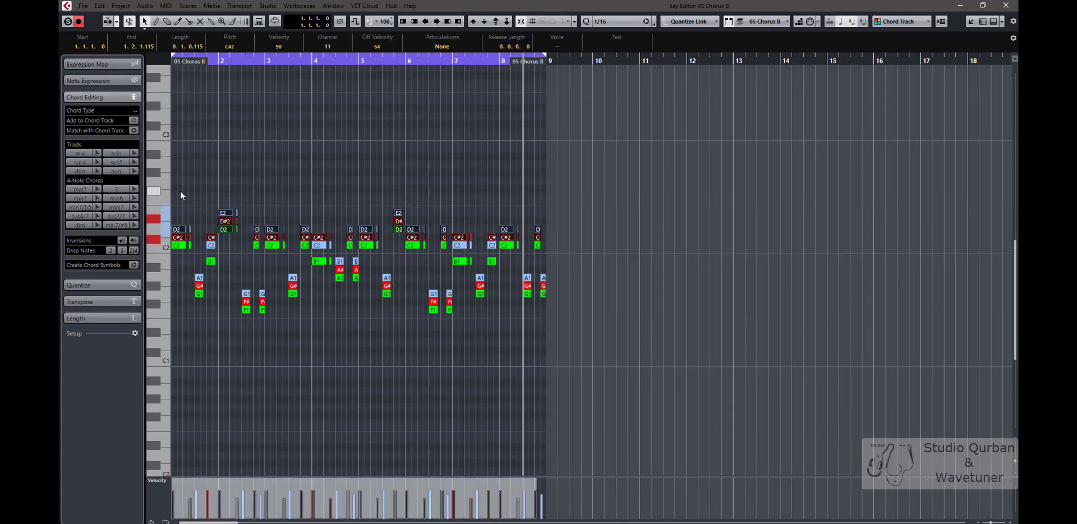
{"action": "key", "text": "shift+Up"}
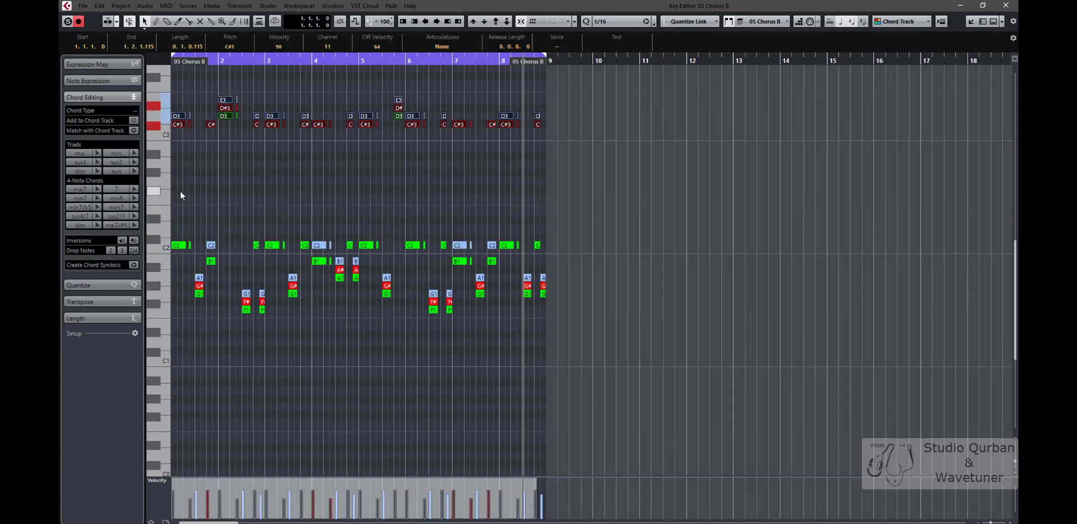
{"action": "left_click", "coordinate": [480, 166]}
{"action": "left_click", "coordinate": [164, 127], "text": "ctrl"}
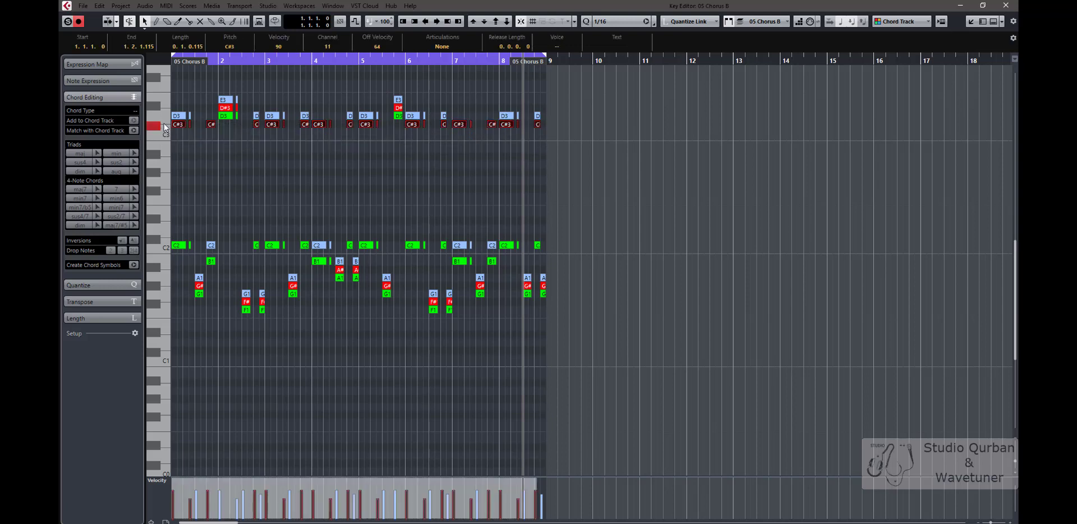
{"action": "key", "text": "Down"}
{"action": "key", "text": "Down"}
{"action": "key", "text": "Down"}
{"action": "key", "text": "Down"}
{"action": "key", "text": "Down"}
{"action": "key", "text": "Down"}
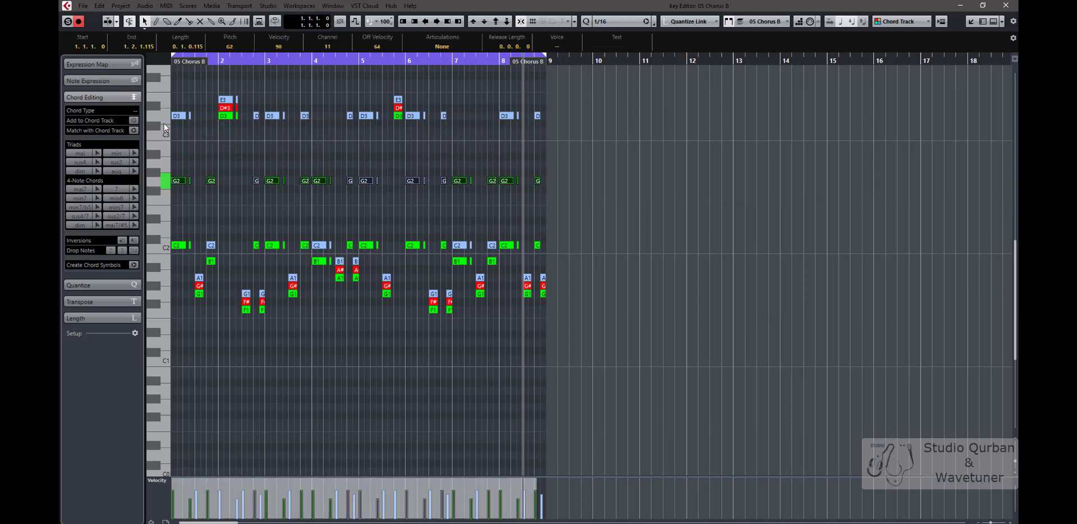
Step: Lower the notes from G1 downward by two semitones, lower the resulting D#1 and E1 notes three more, and close the Key Editor window
{"action": "left_click_drag", "start_coordinate": [583, 338], "coordinate": [166, 290]}
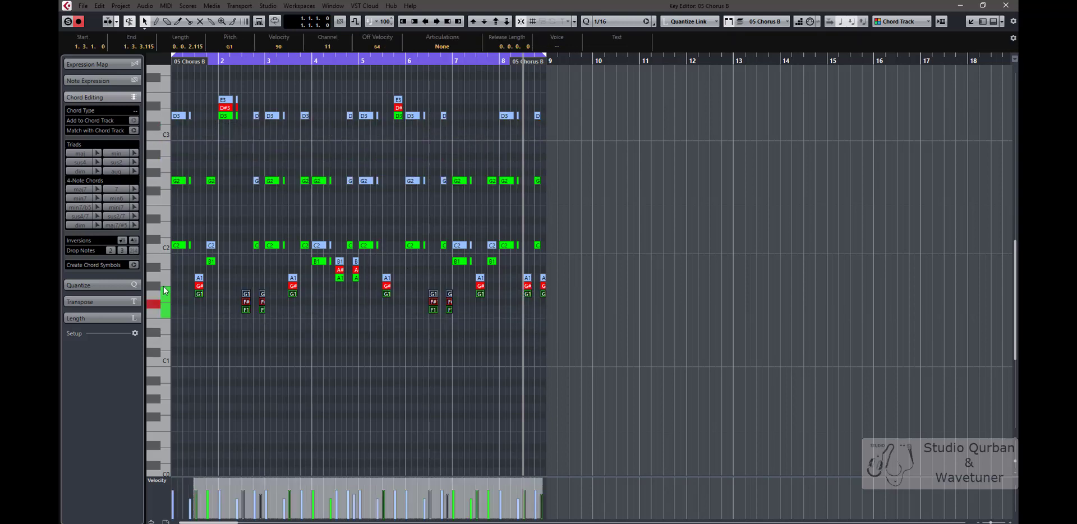
{"action": "key", "text": "Down"}
{"action": "key", "text": "Down"}
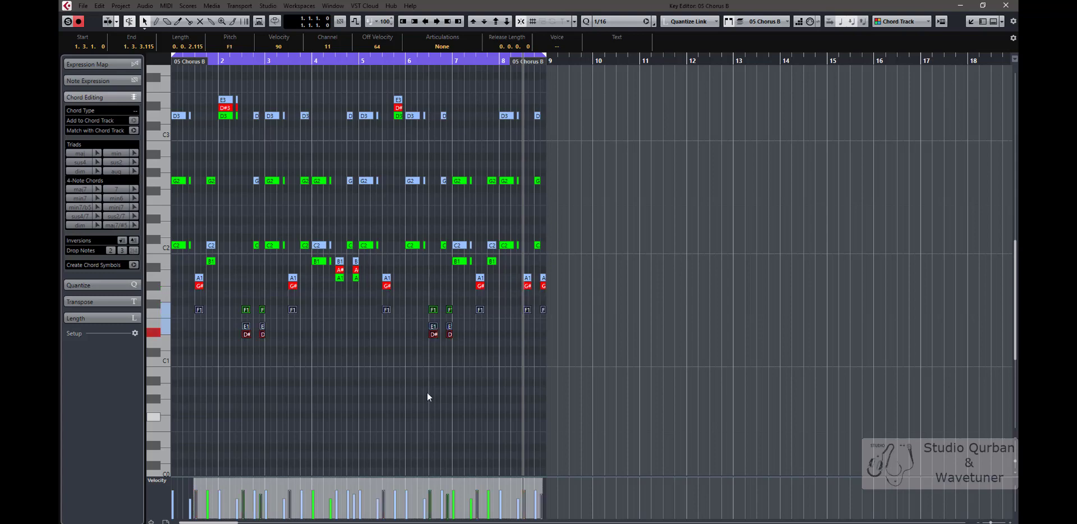
{"action": "left_click_drag", "start_coordinate": [477, 381], "coordinate": [230, 328]}
{"action": "key", "text": "Down"}
{"action": "key", "text": "Down"}
{"action": "key", "text": "Down"}
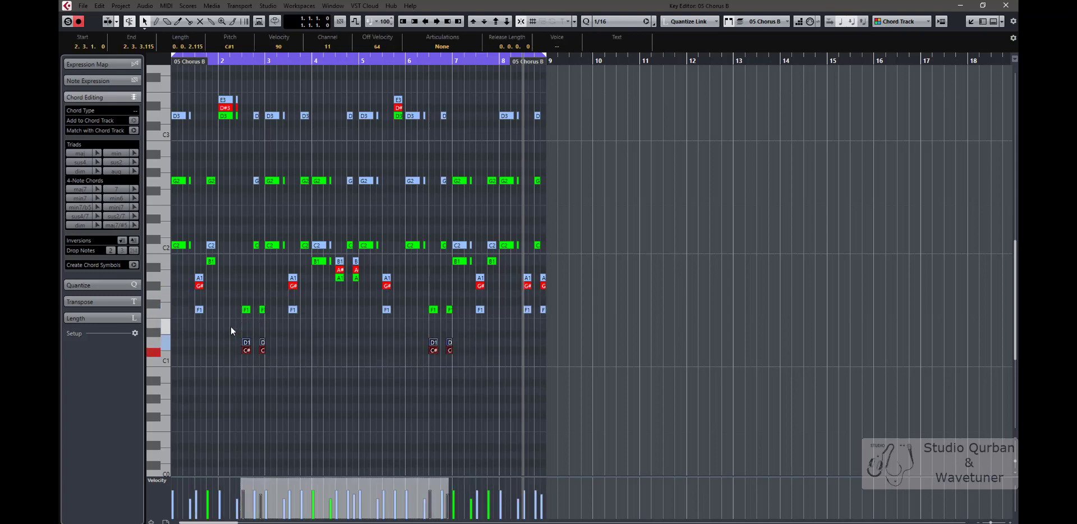
{"action": "key", "text": "Return"}
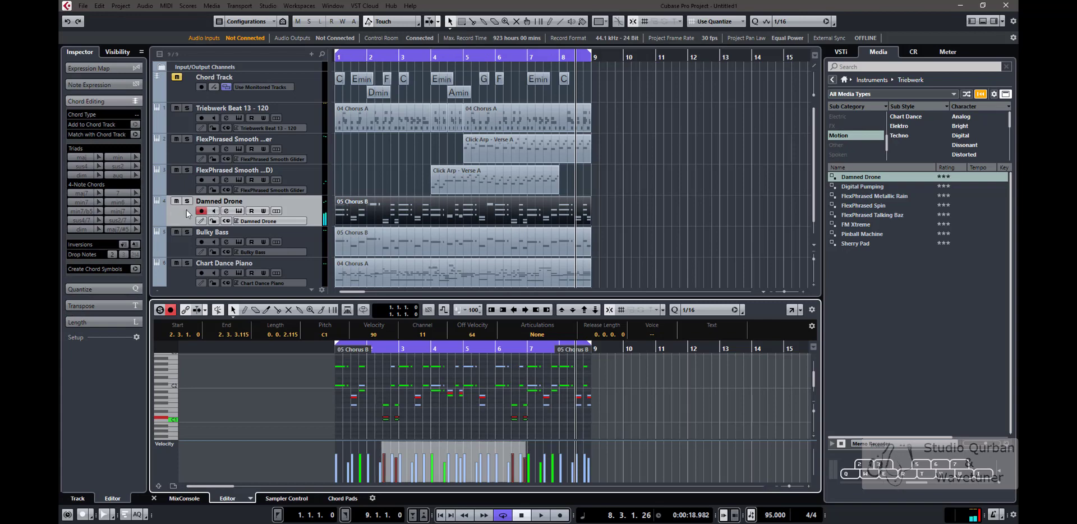